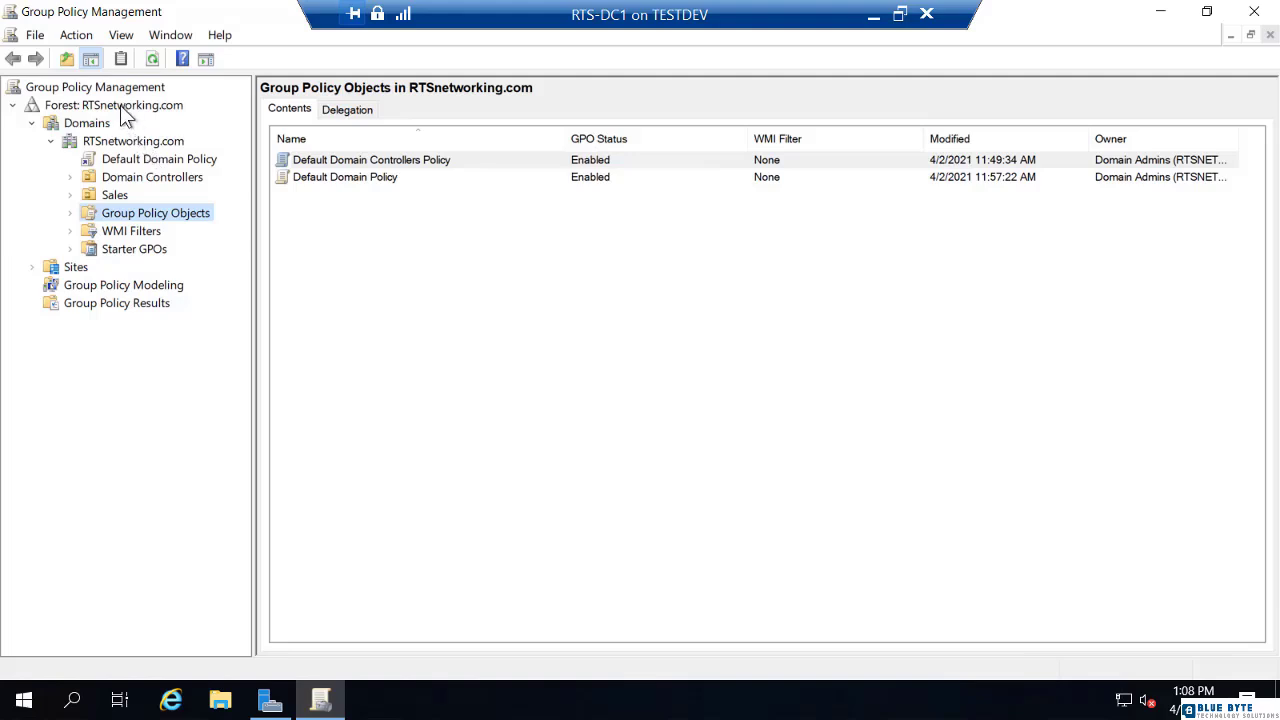
Show the Default Domain Policy link under RTSnetworking.com, suppress its notice for good, and expand Domain Controllers and Group Policy Objects
click(32, 123)
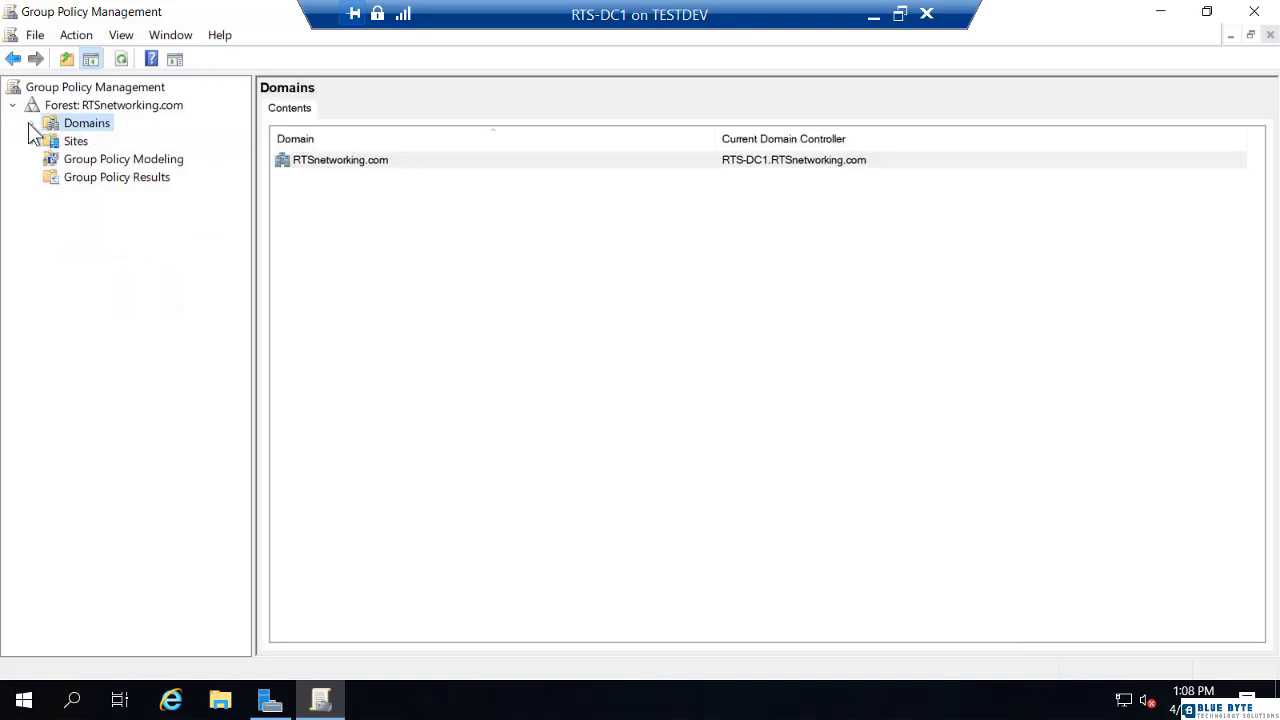
click(31, 123)
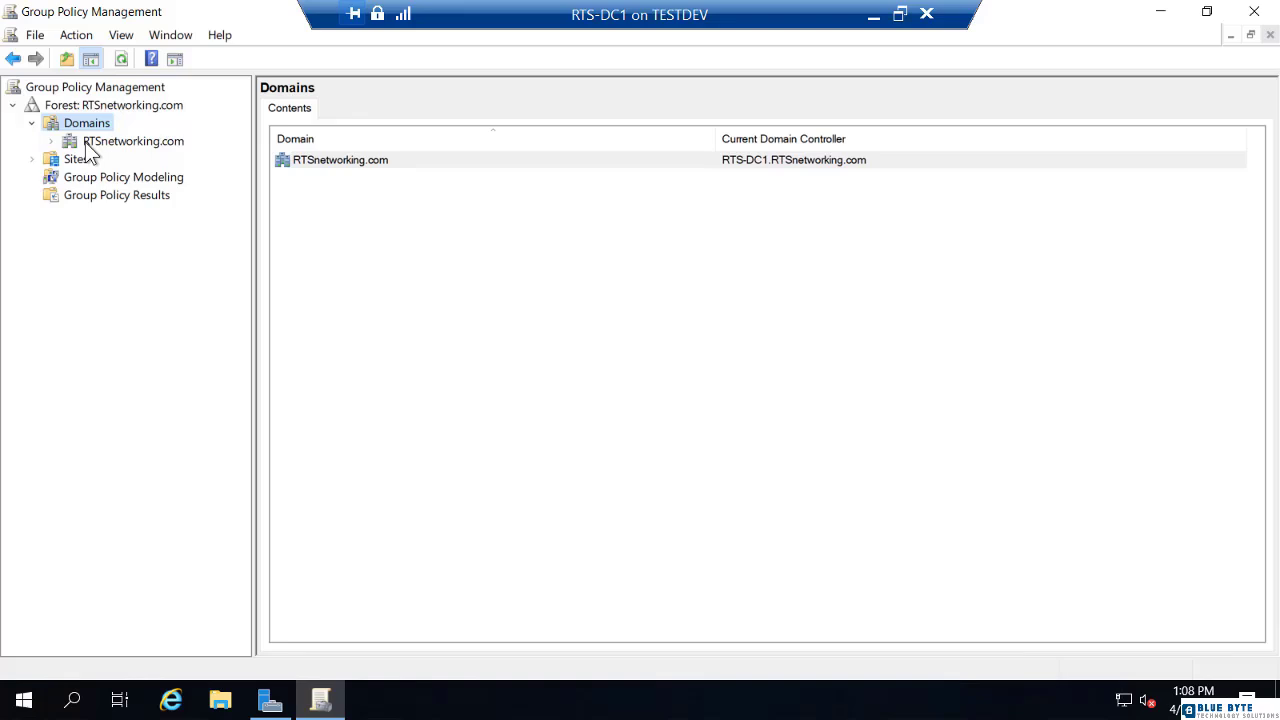
click(52, 142)
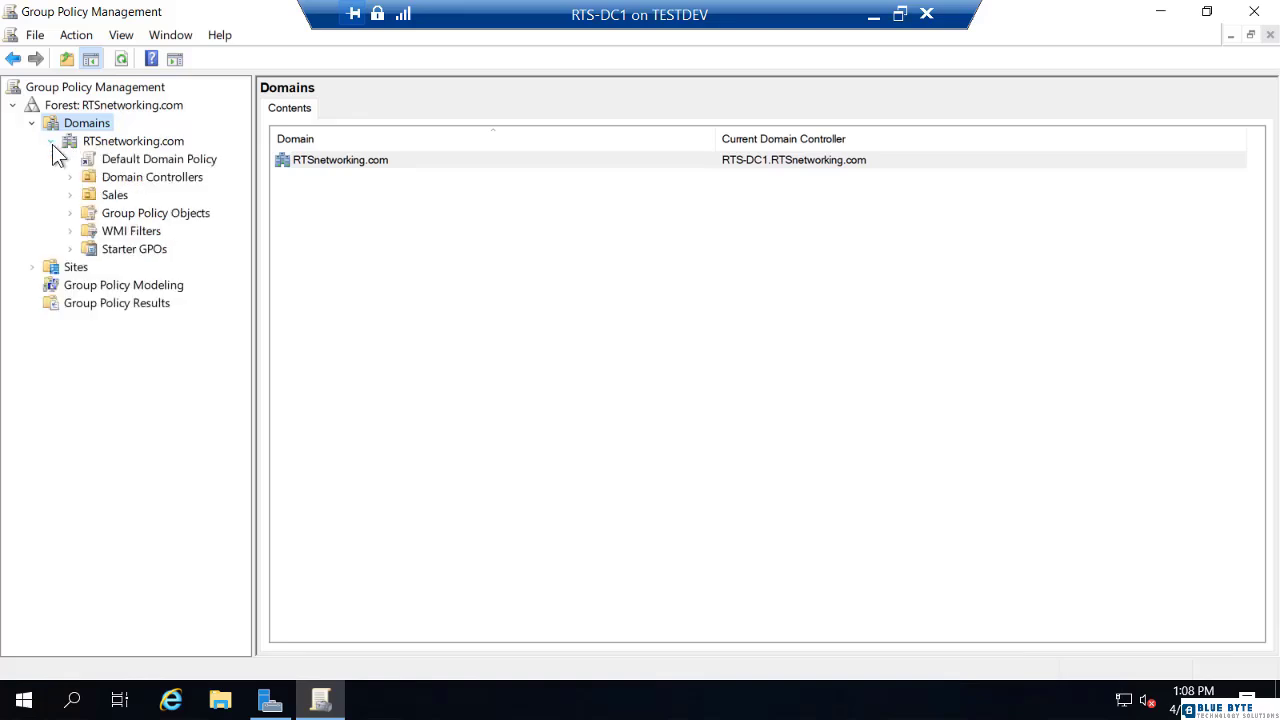
click(122, 162)
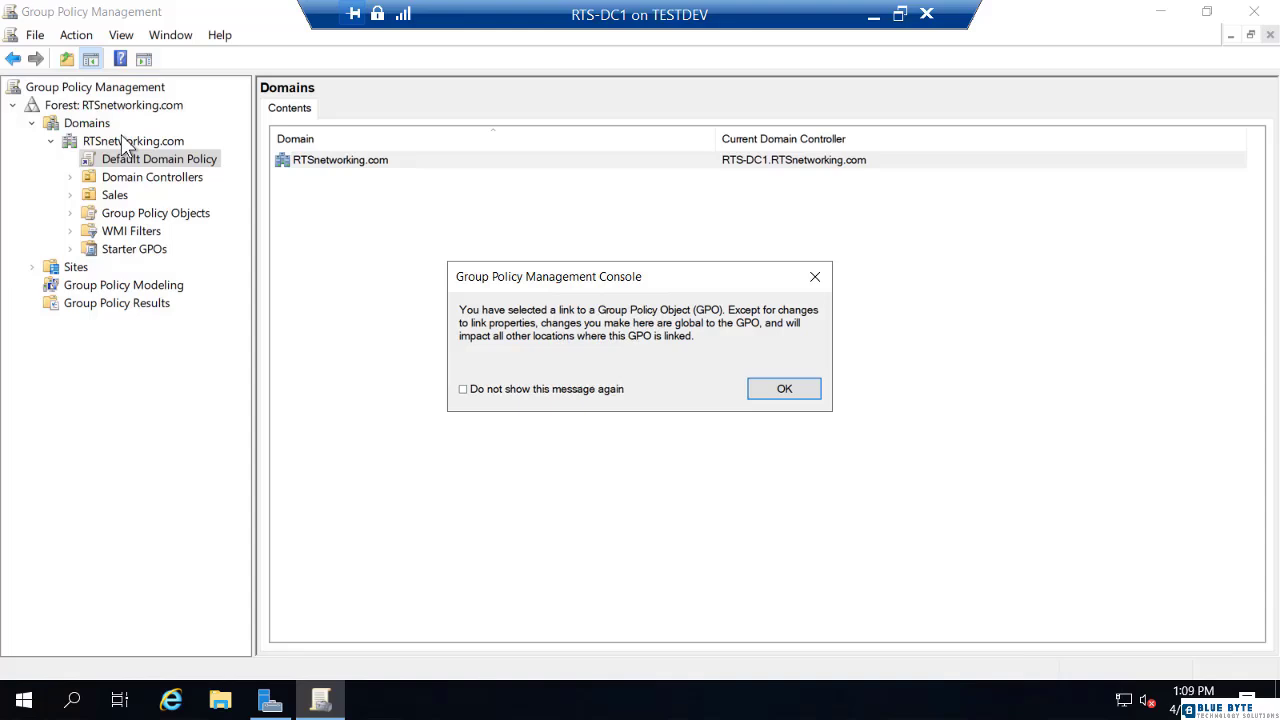
click(463, 389)
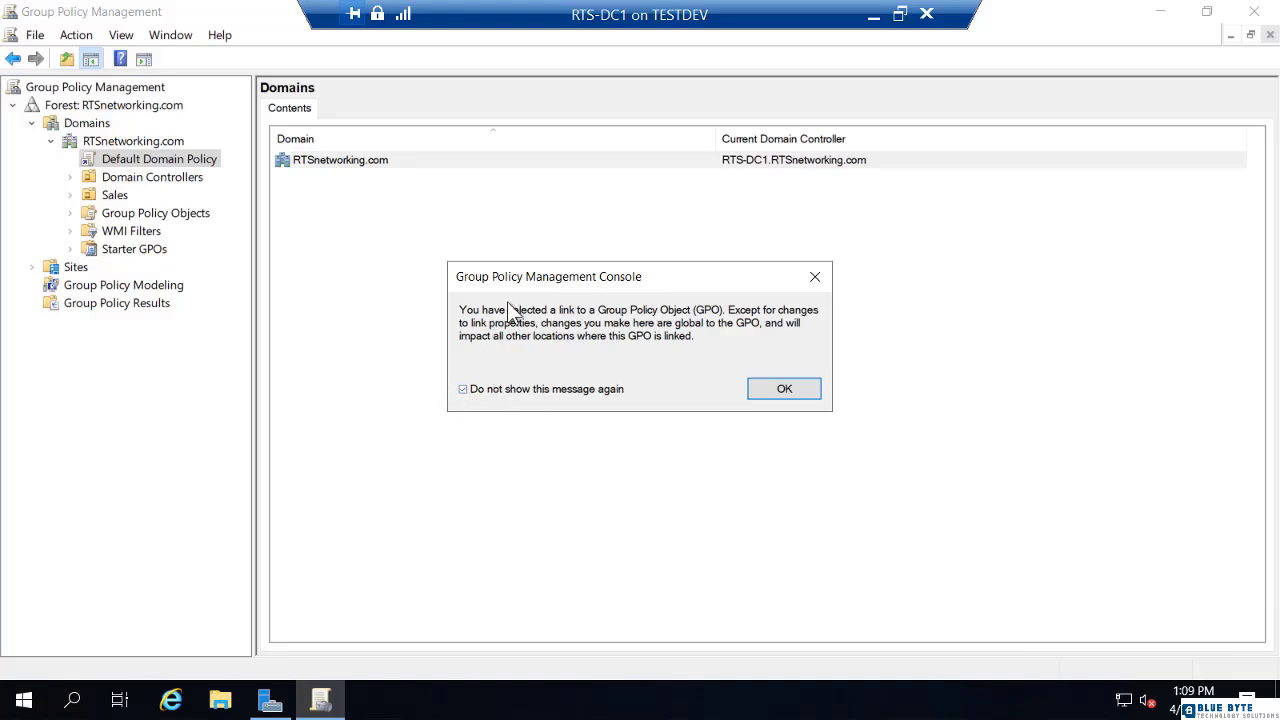
click(772, 390)
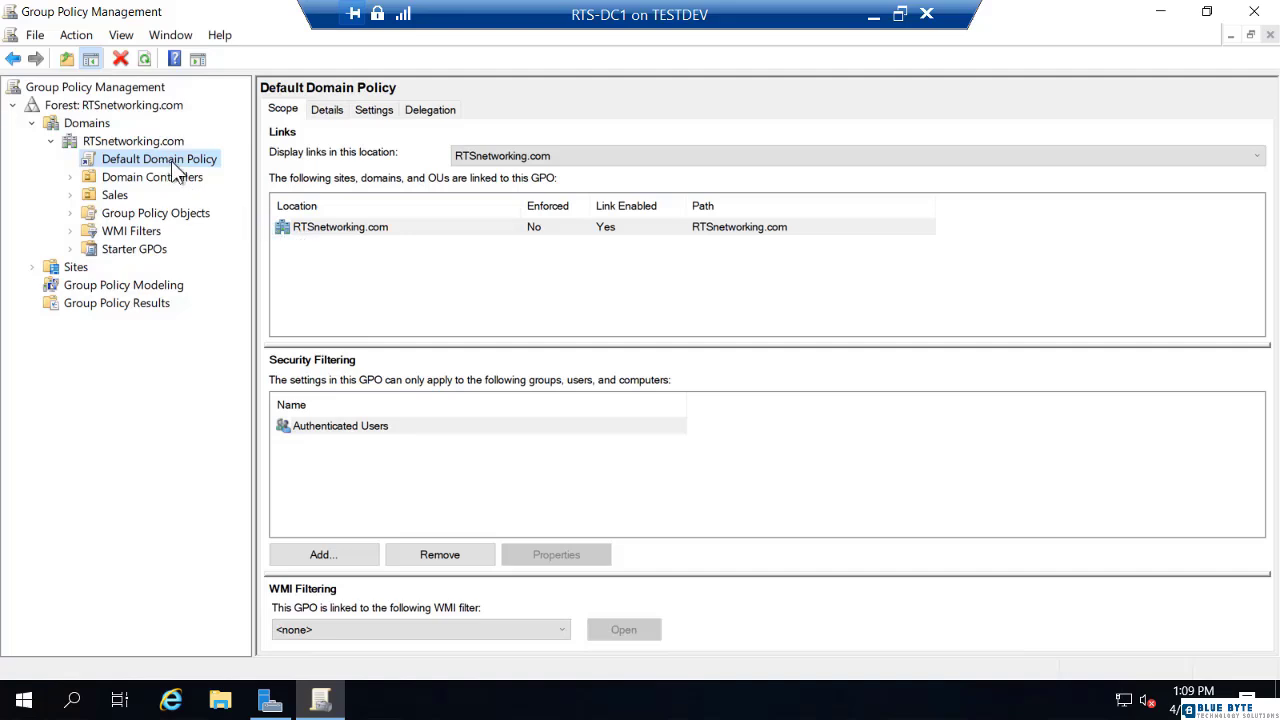
click(70, 177)
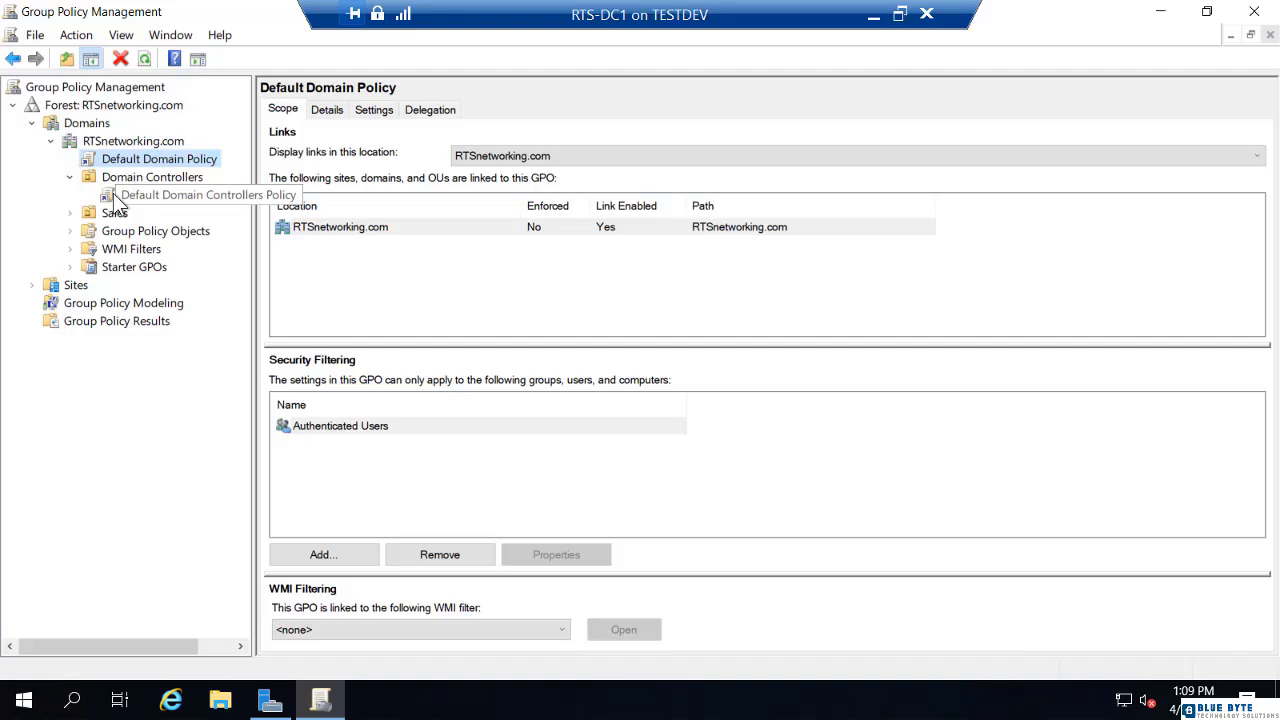
click(70, 231)
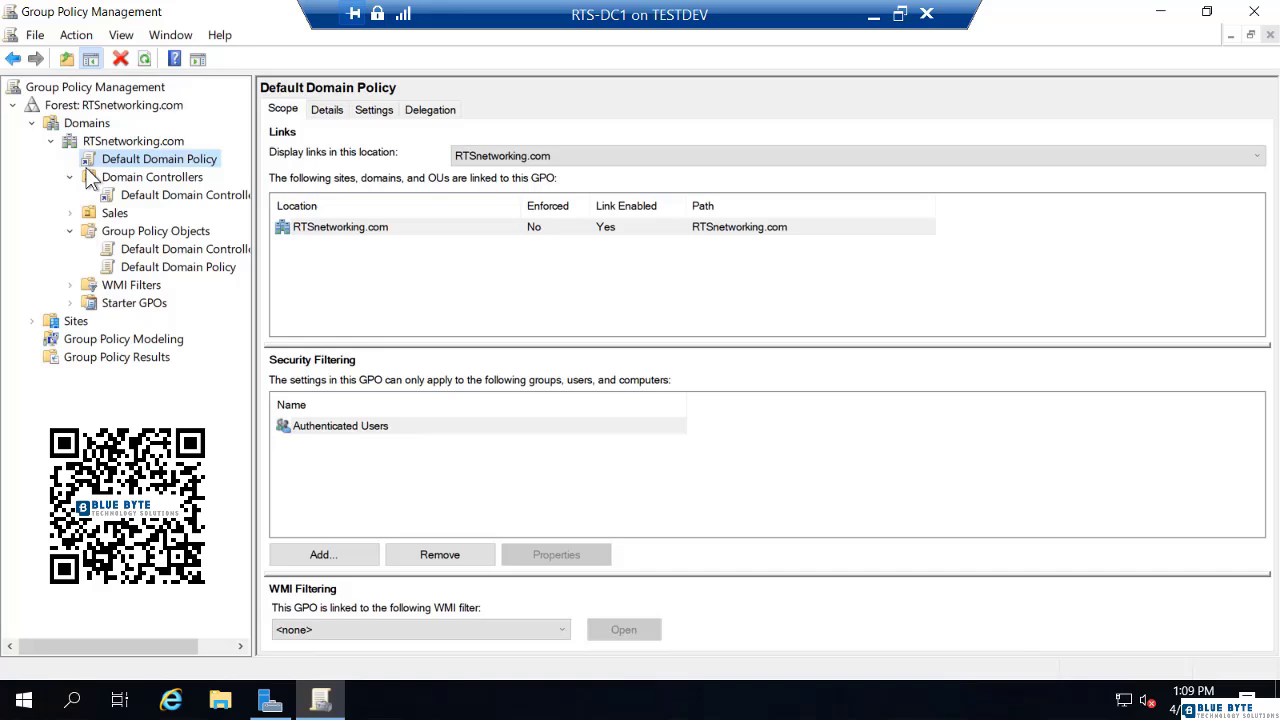
Create a new GPO named Device Install Restrictions in Group Policy Objects, without a source starter GPO
right_click(119, 236)
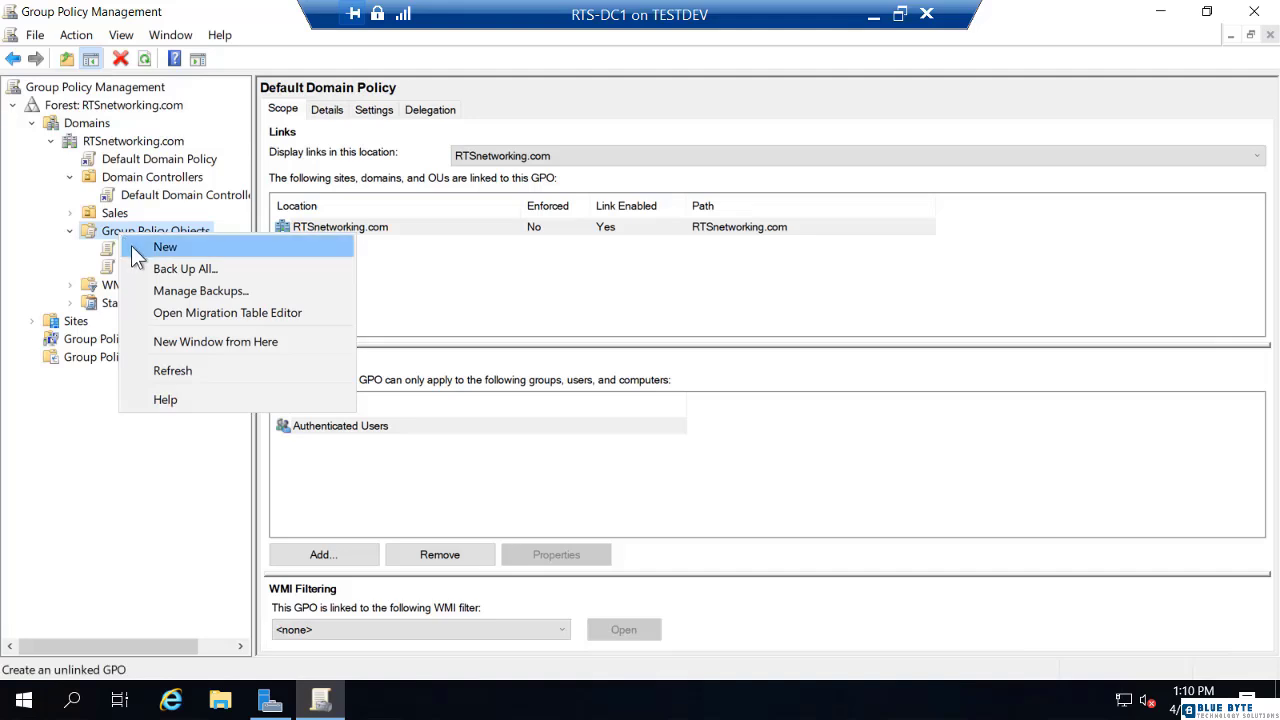
click(131, 246)
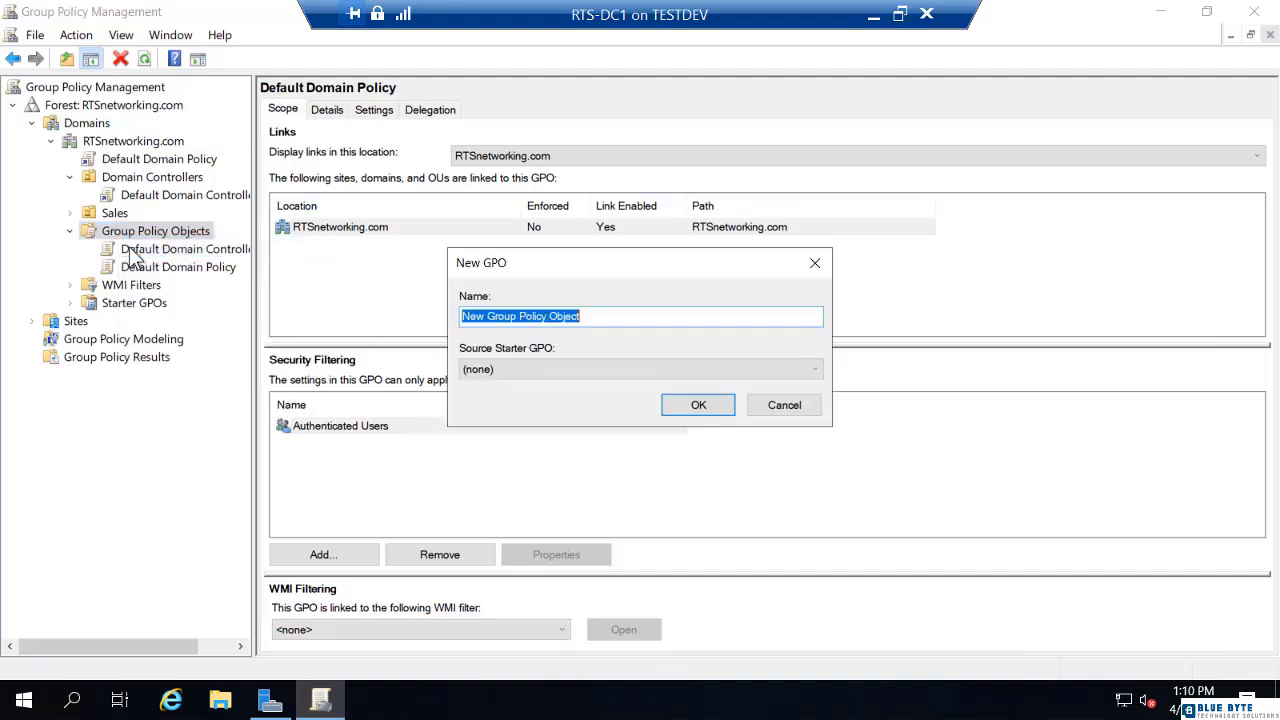
key(BackSpace)
text(Device )
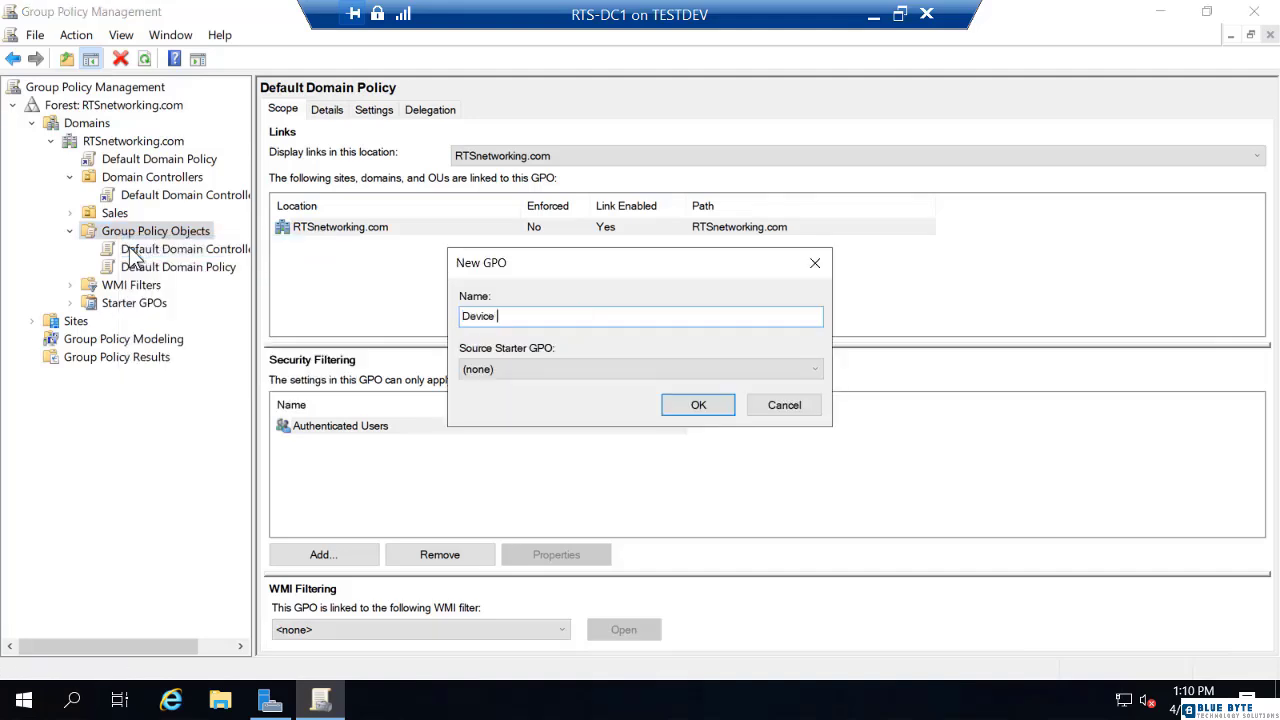
text(Install Restrictions)
click(698, 409)
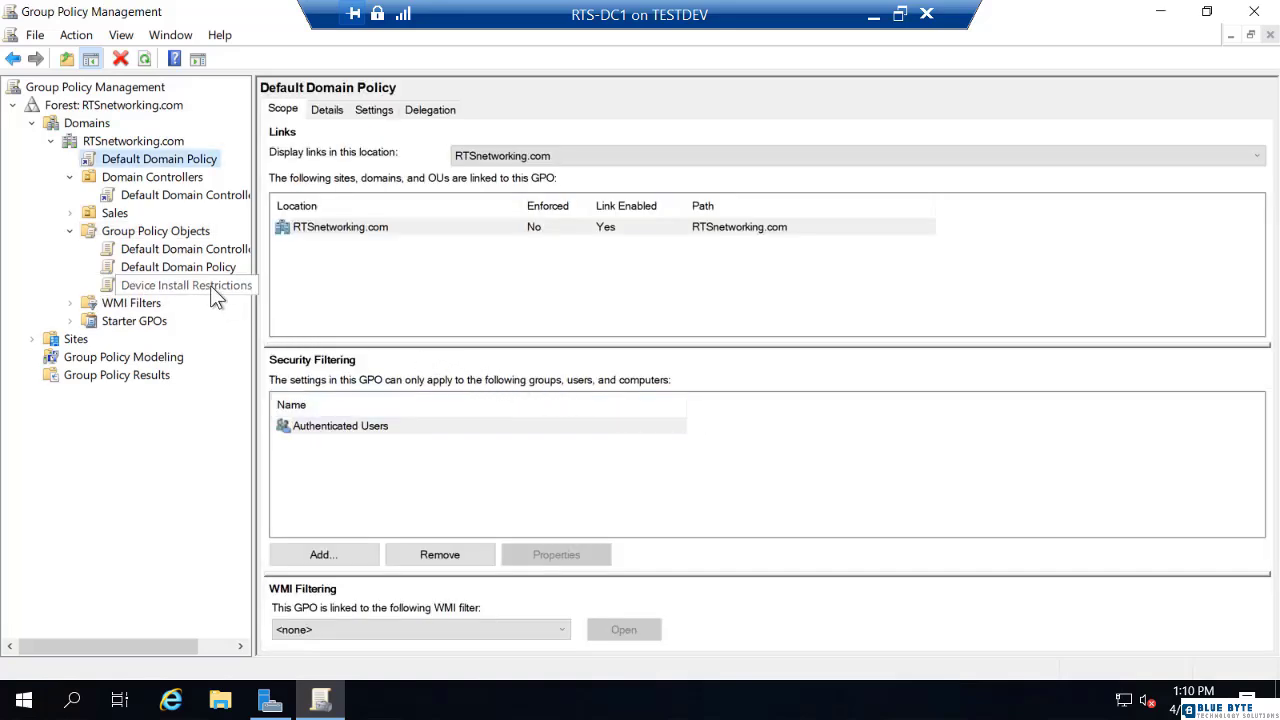
Review the settings report of the Device Install Restrictions GPO down to its computer and user configuration sections
click(210, 285)
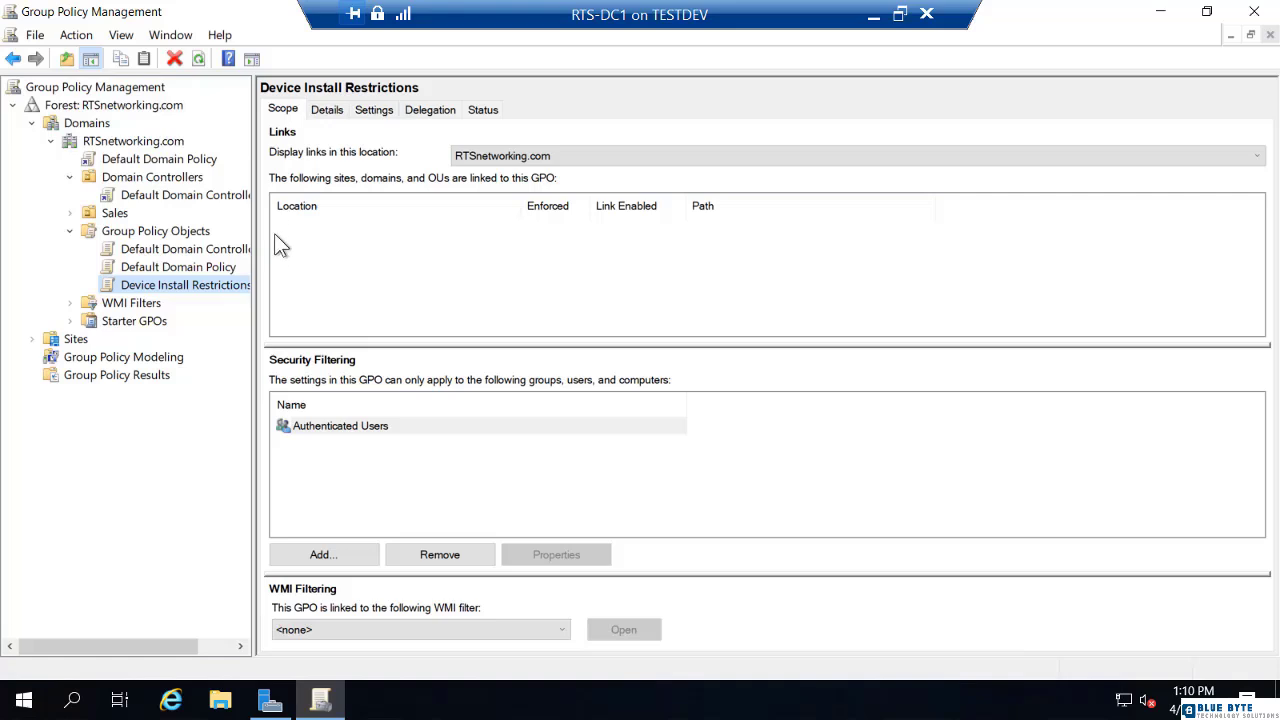
click(364, 110)
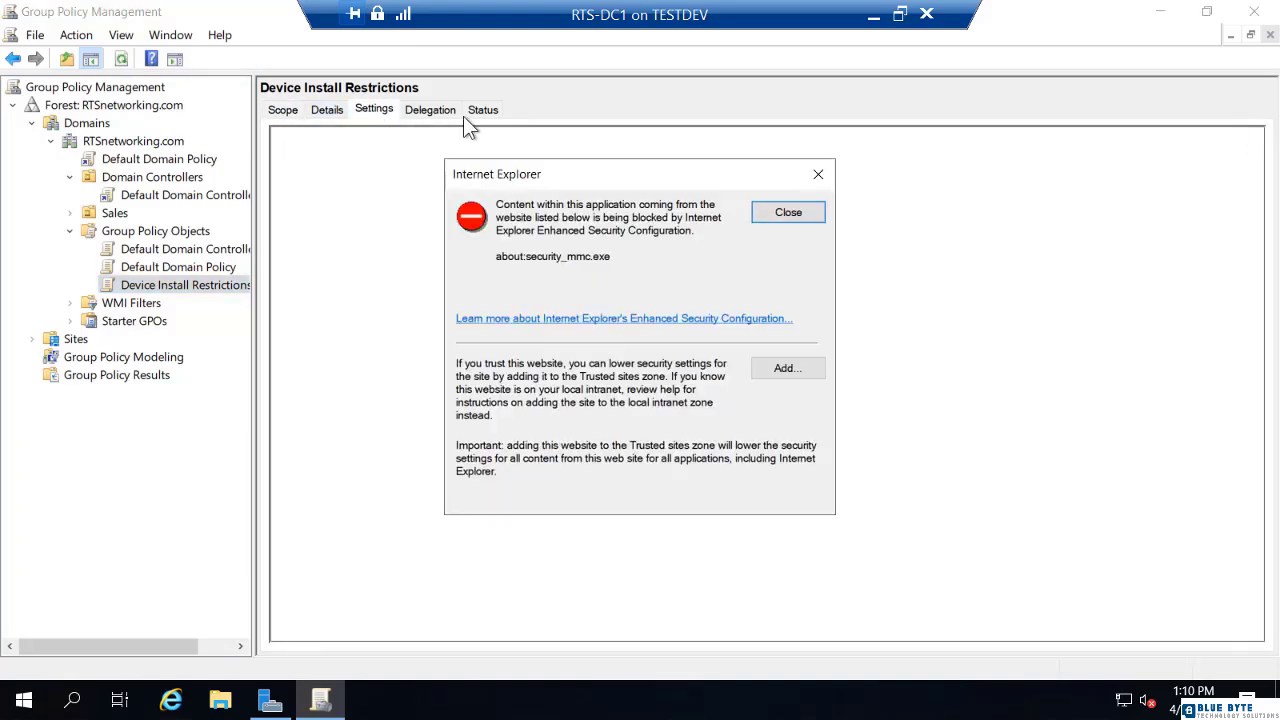
click(786, 214)
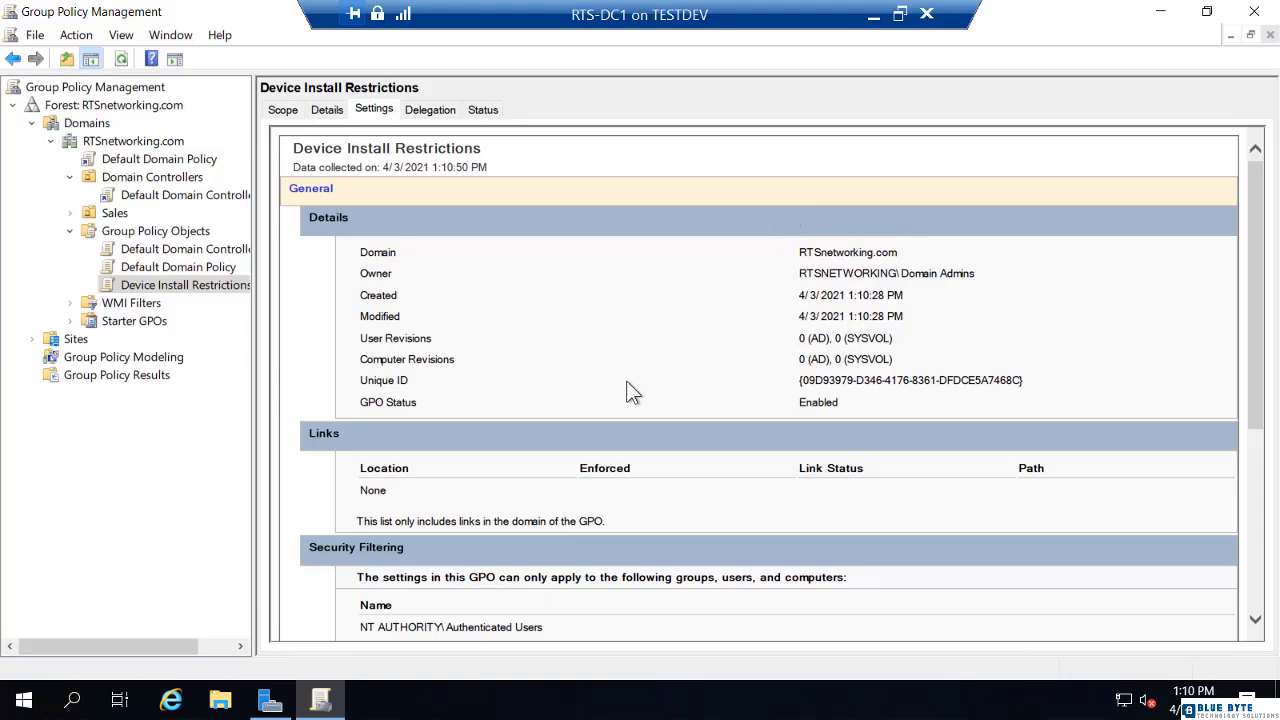
scroll(626, 395, down, 3)
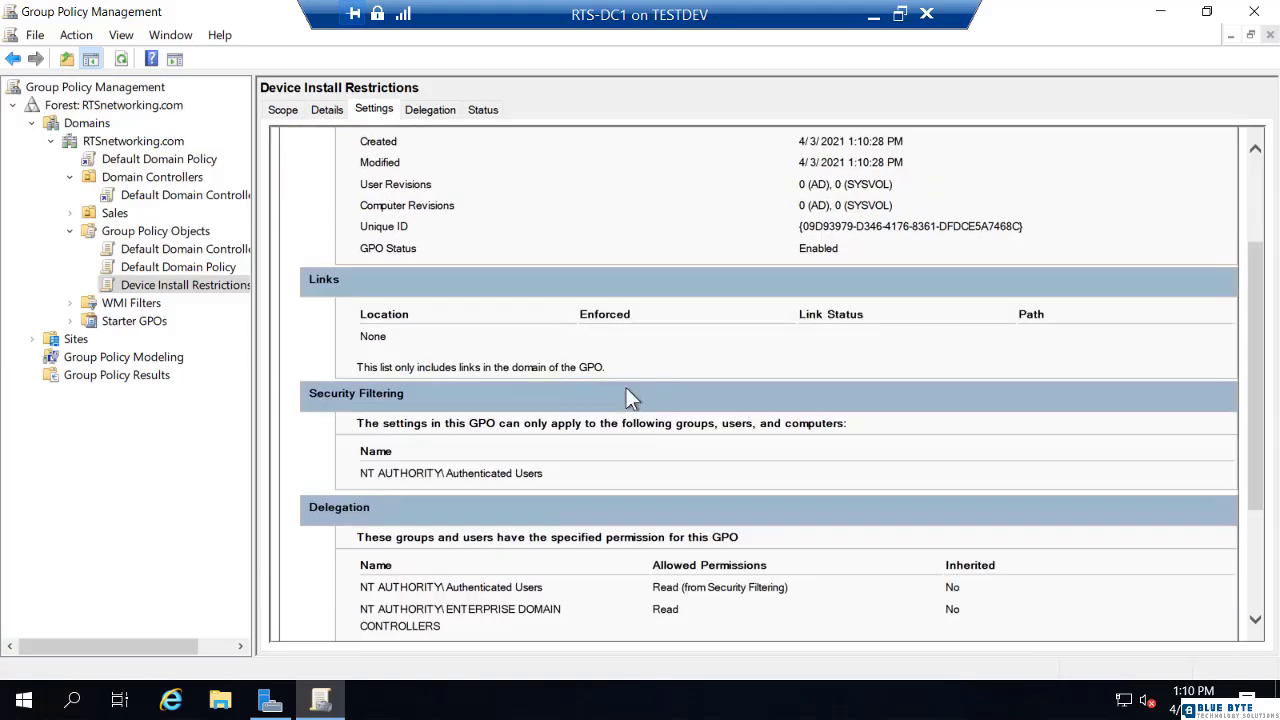
scroll(628, 393, down, 4)
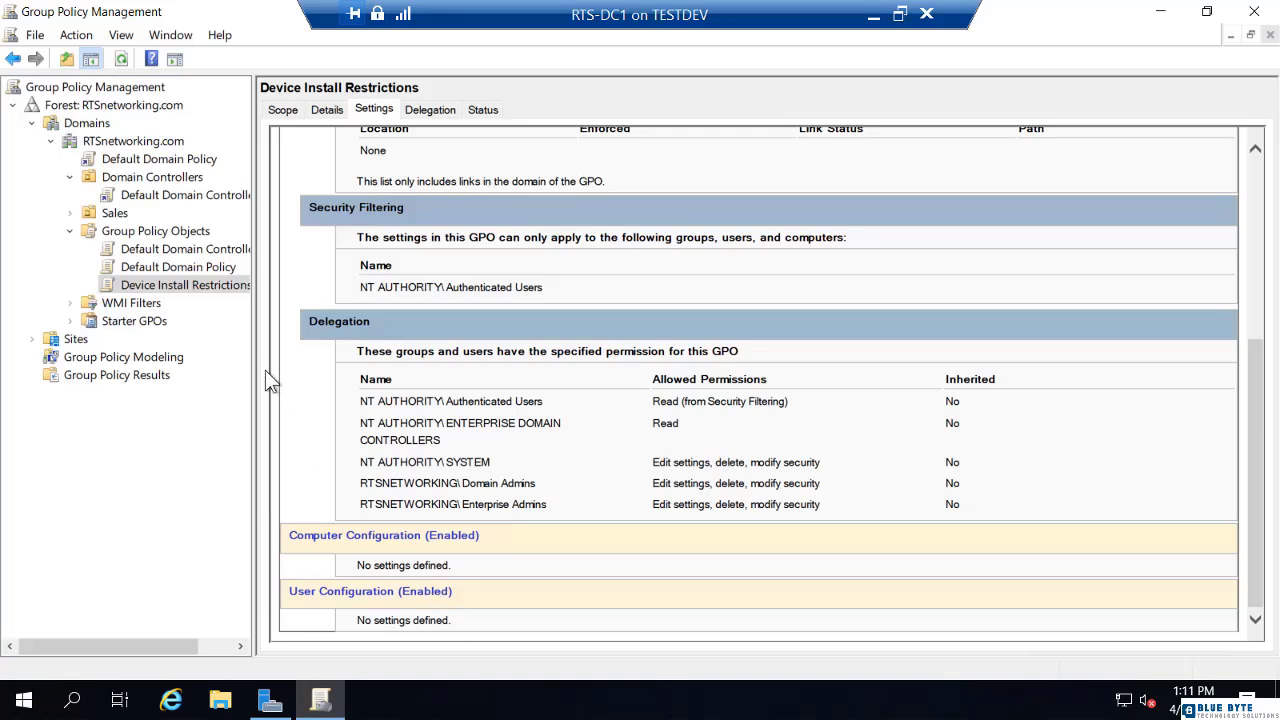
Examine the Default Domain Policy settings report, including its password, account lockout, Kerberos and security option policies
click(211, 264)
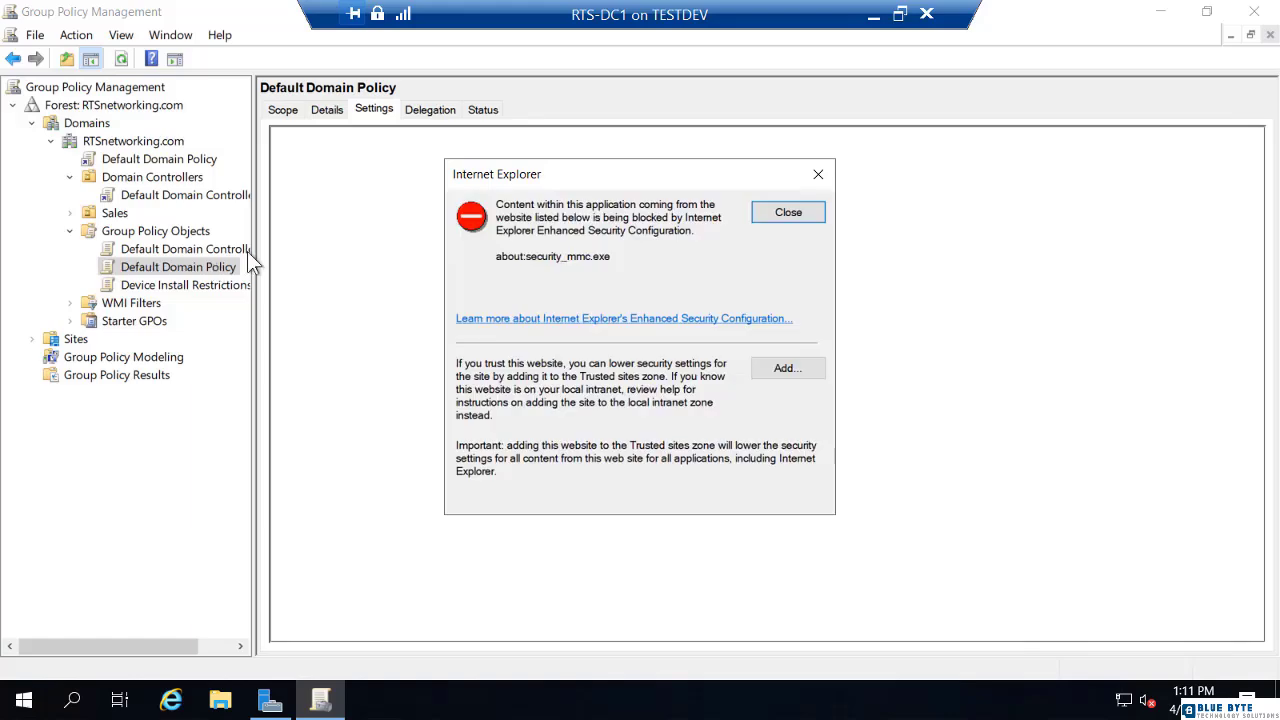
click(782, 212)
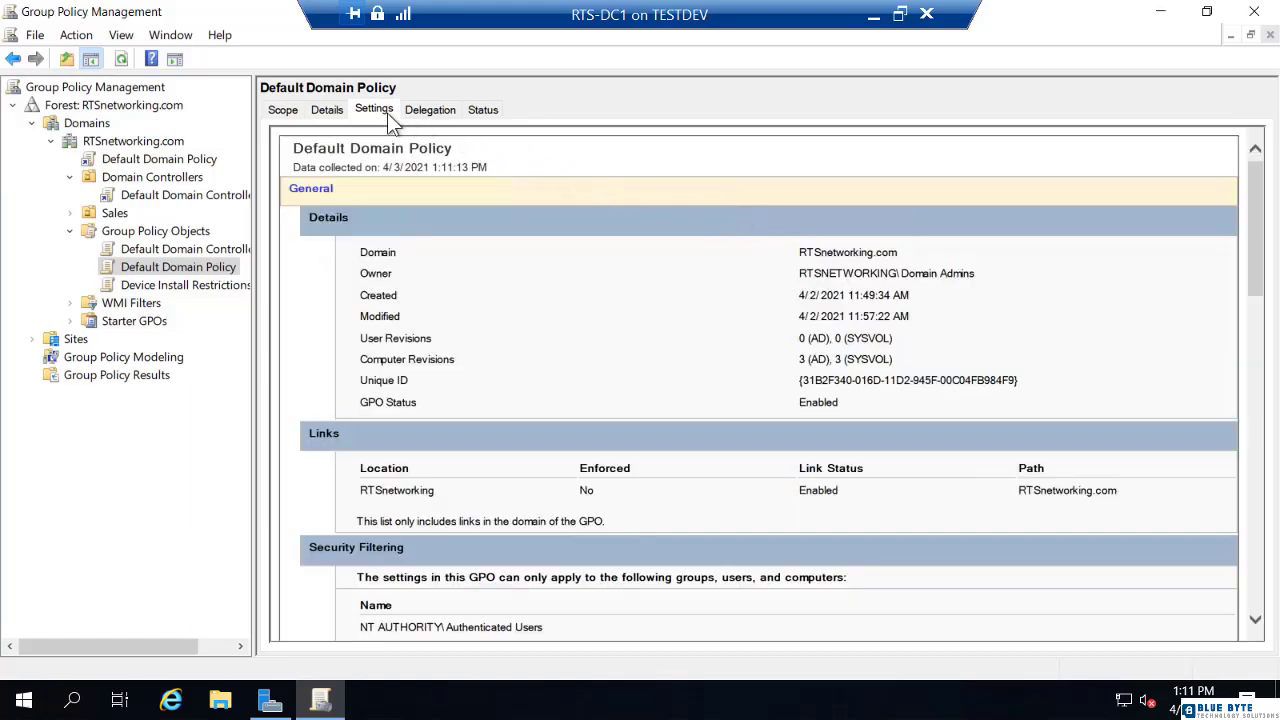
scroll(422, 351, down, 3)
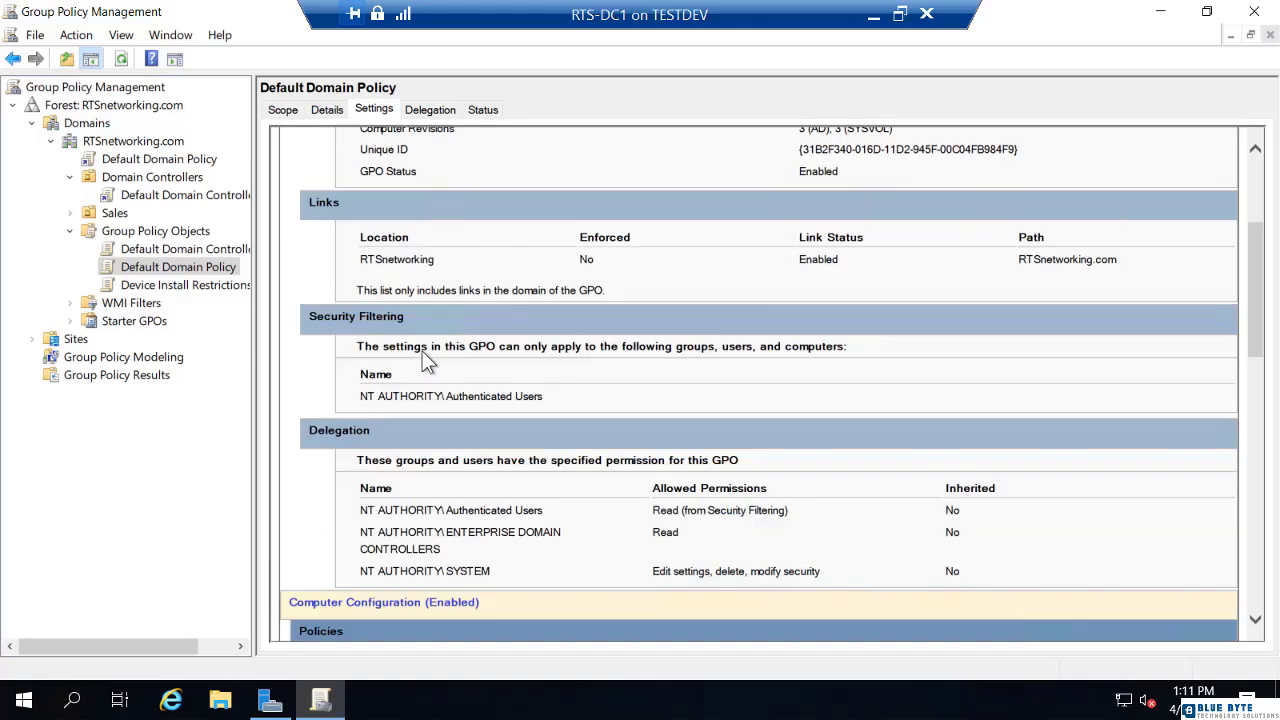
scroll(422, 358, down, 1)
scroll(422, 358, down, 1)
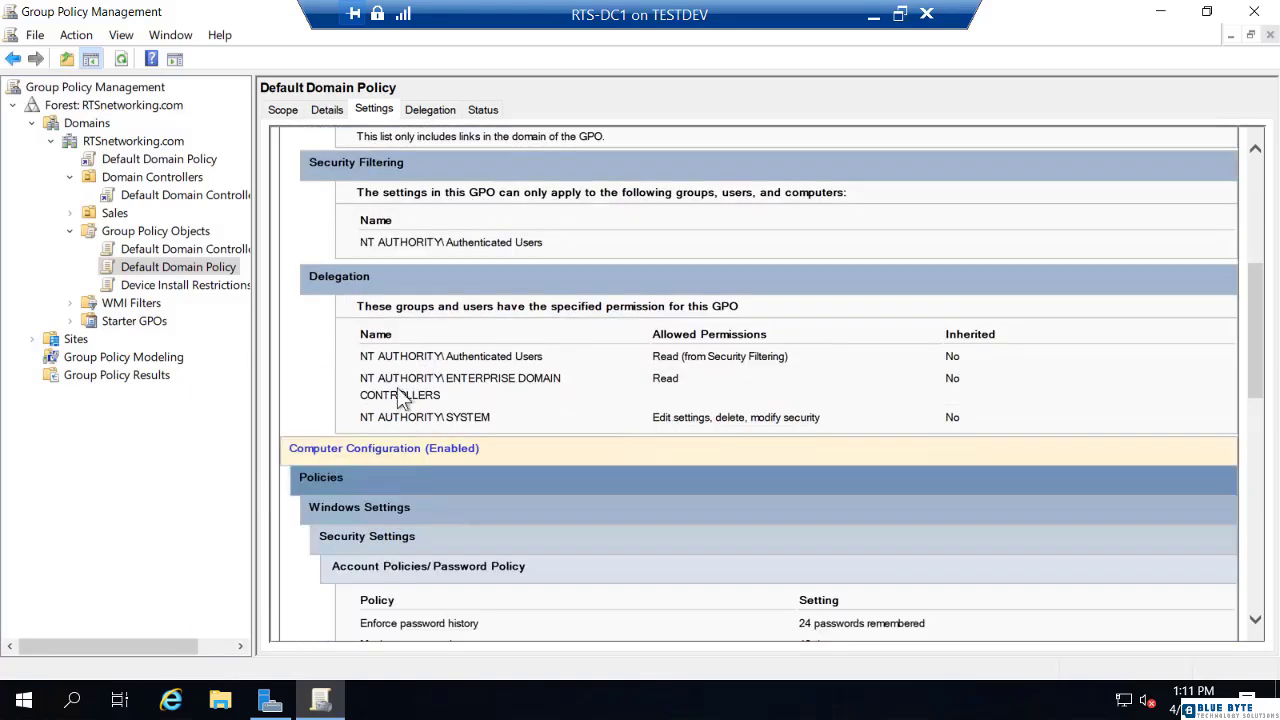
scroll(390, 412, down, 1)
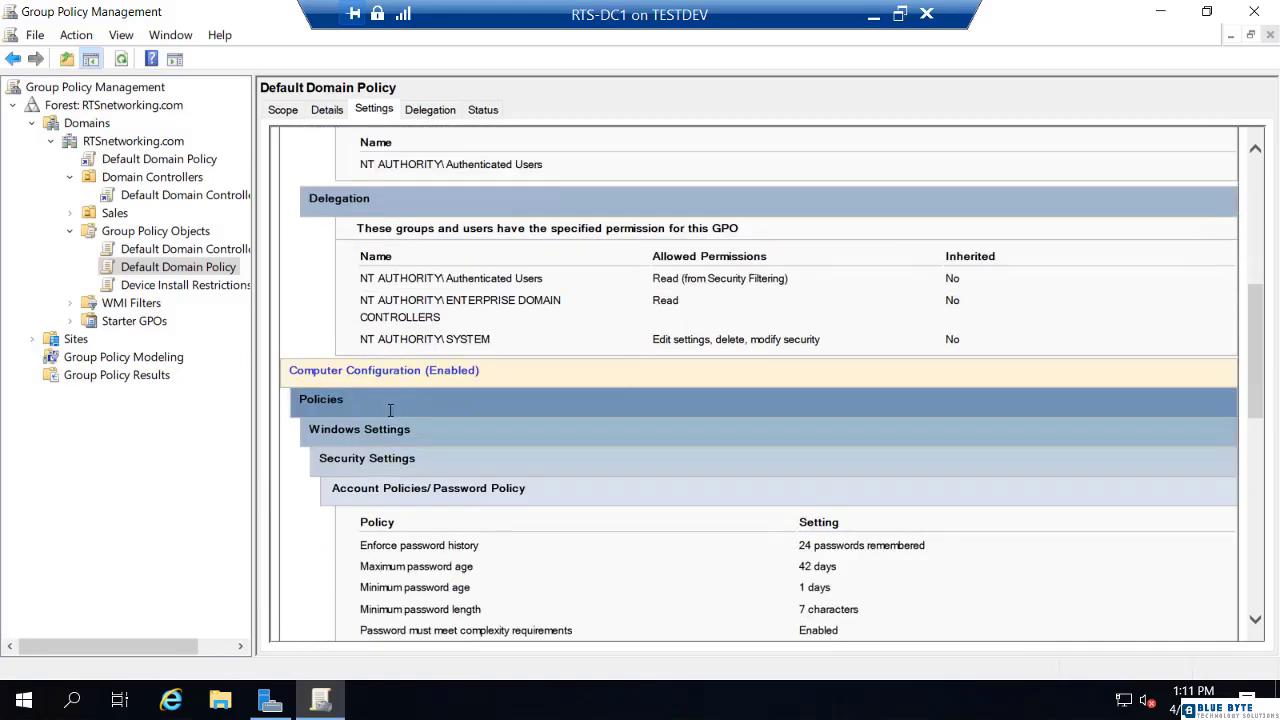
scroll(390, 418, down, 2)
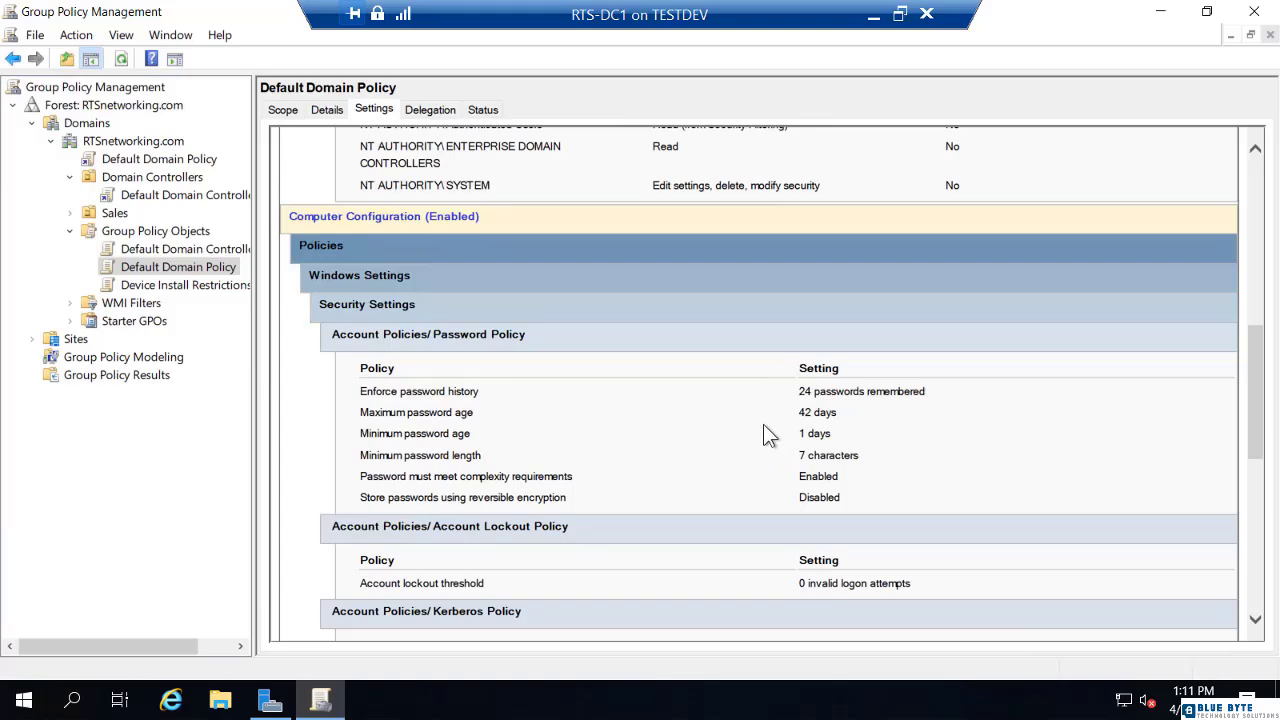
scroll(763, 434, down, 3)
scroll(764, 427, down, 4)
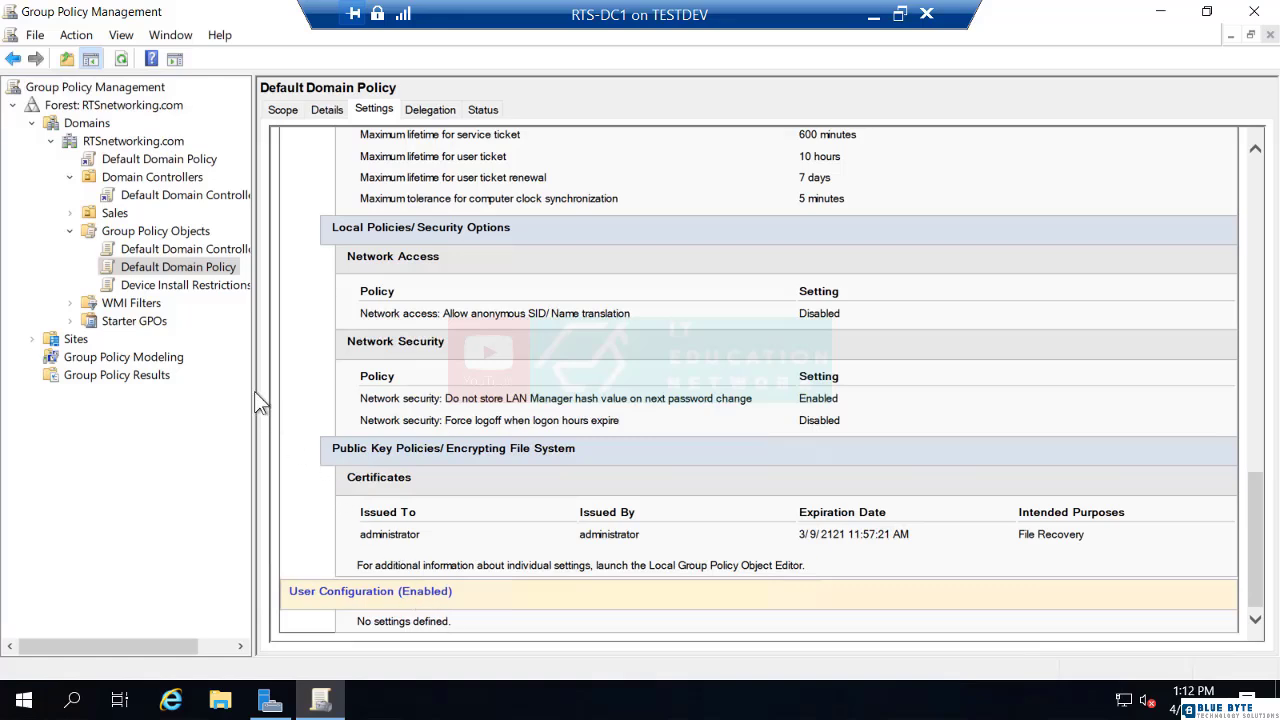
Open the Device Install Restrictions GPO for editing and maximize the editor window
click(209, 284)
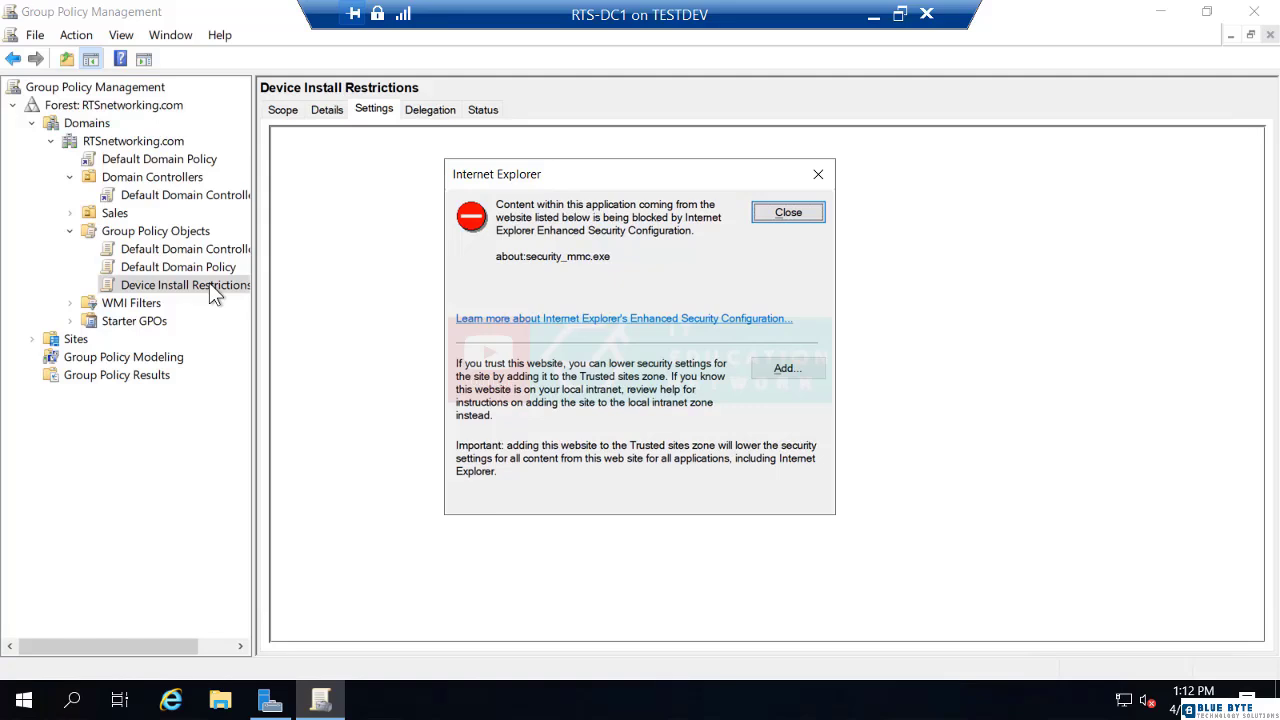
key(Return)
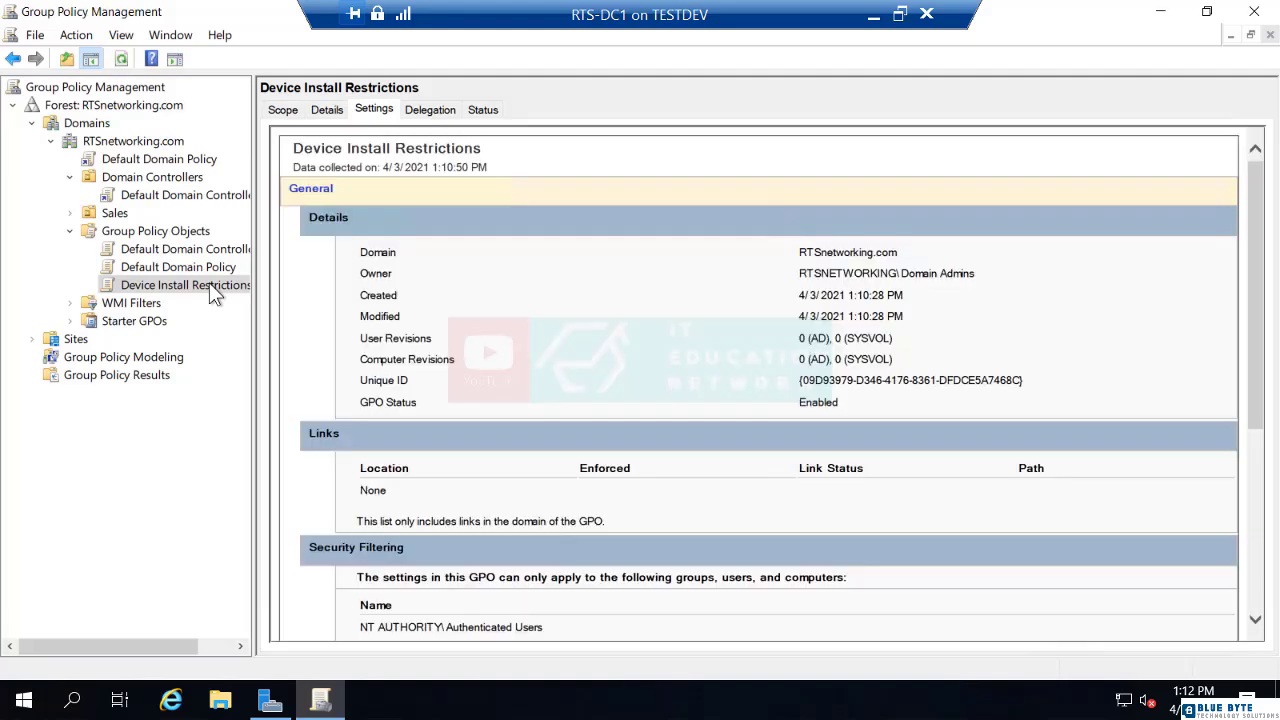
right_click(209, 283)
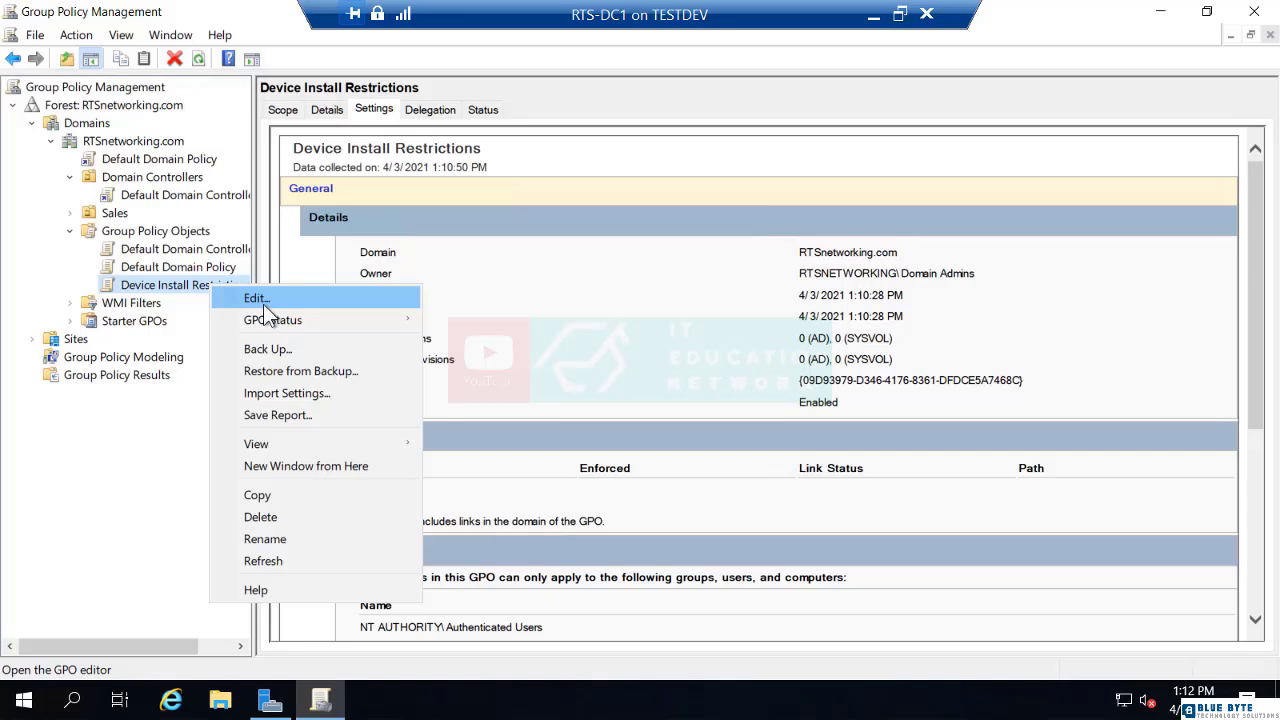
click(263, 304)
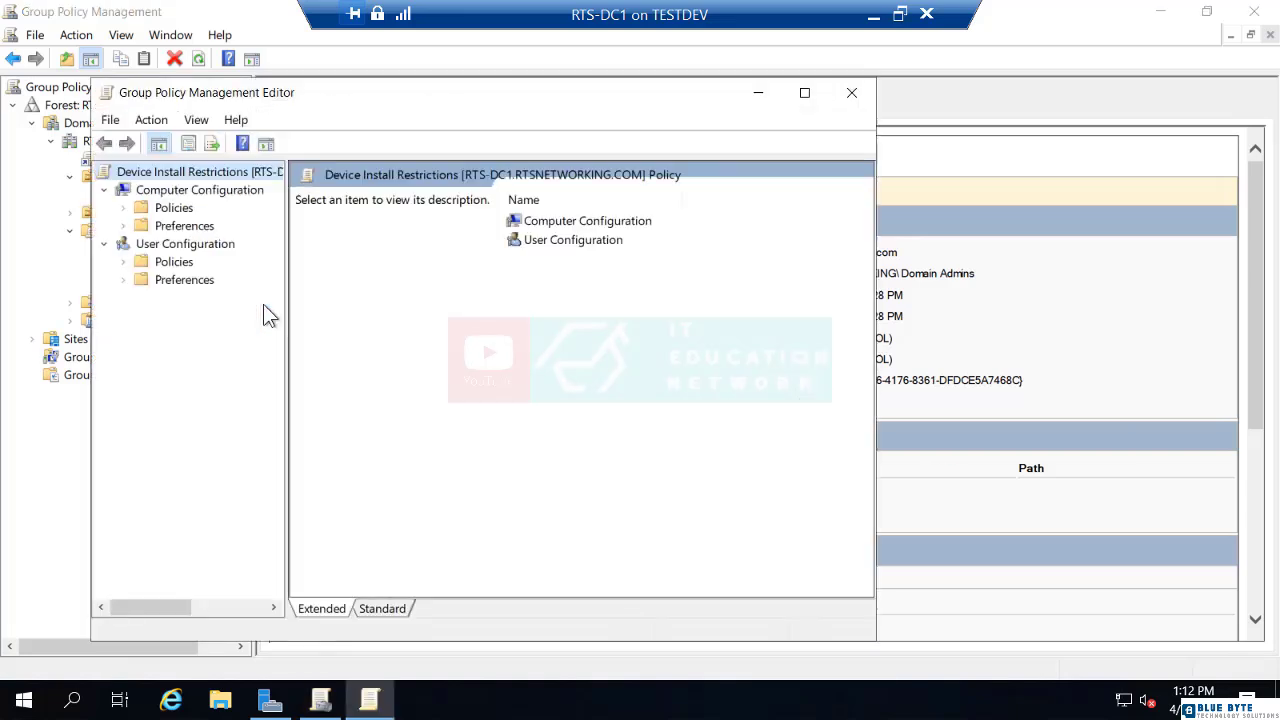
double_click(343, 90)
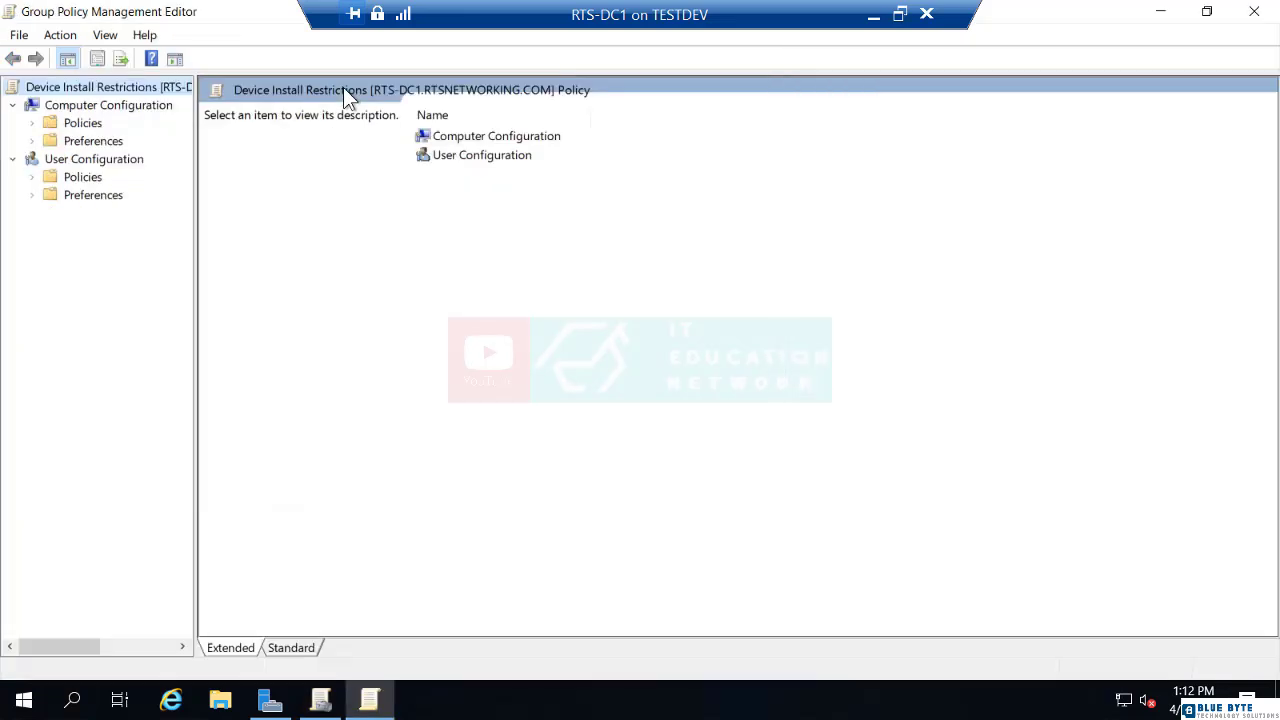
In the computer policies, go to Administrative Templates > System > Device Installation > Device Installation Restrictions and select "Prevent installation of removable devices"
click(36, 123)
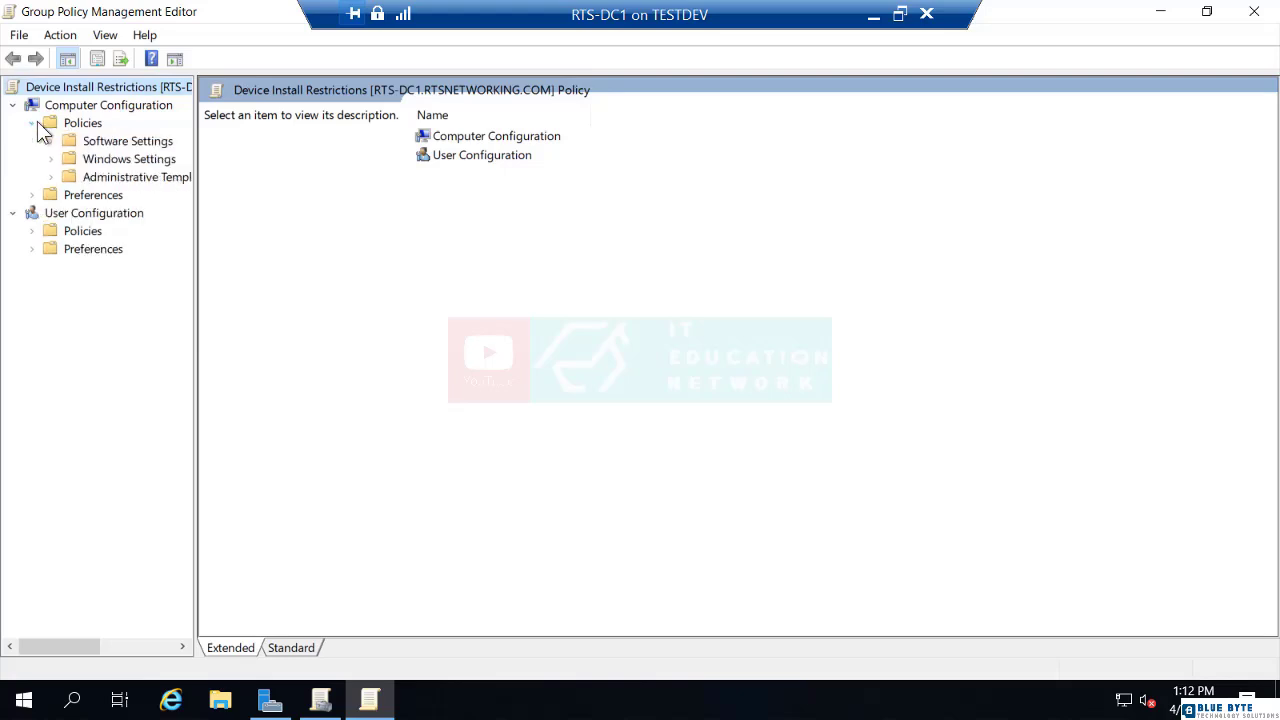
click(51, 175)
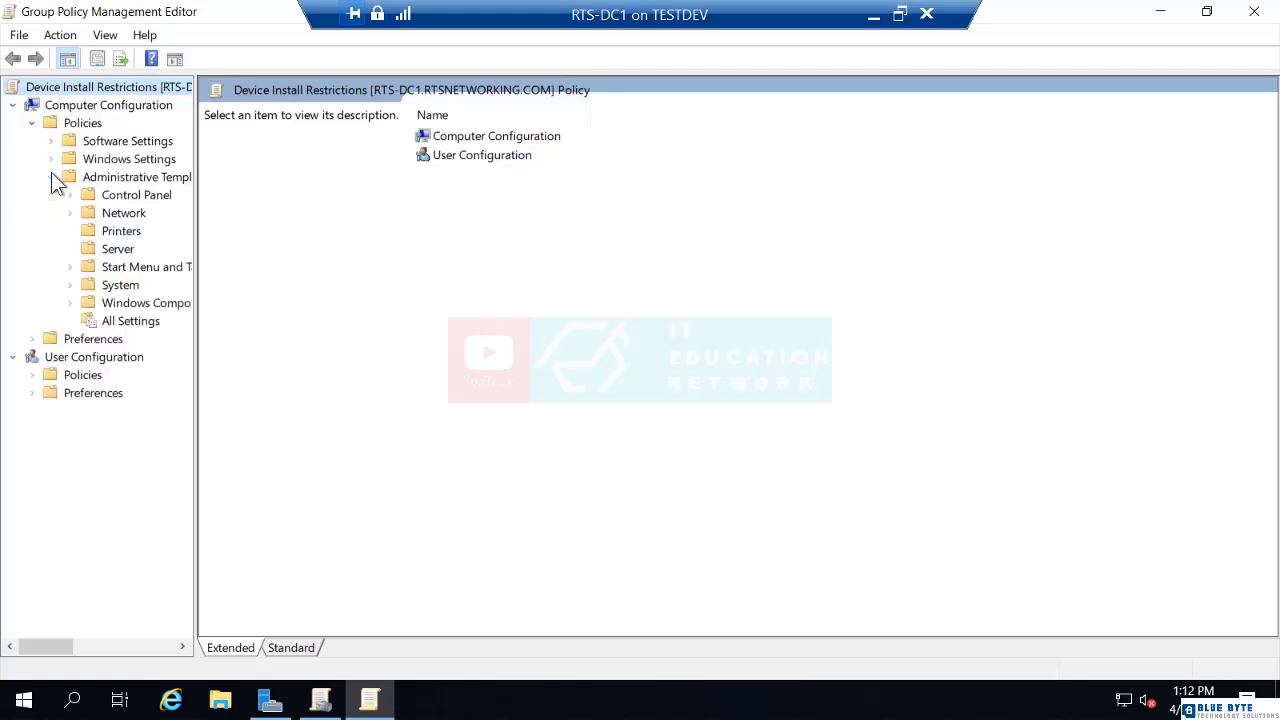
click(121, 286)
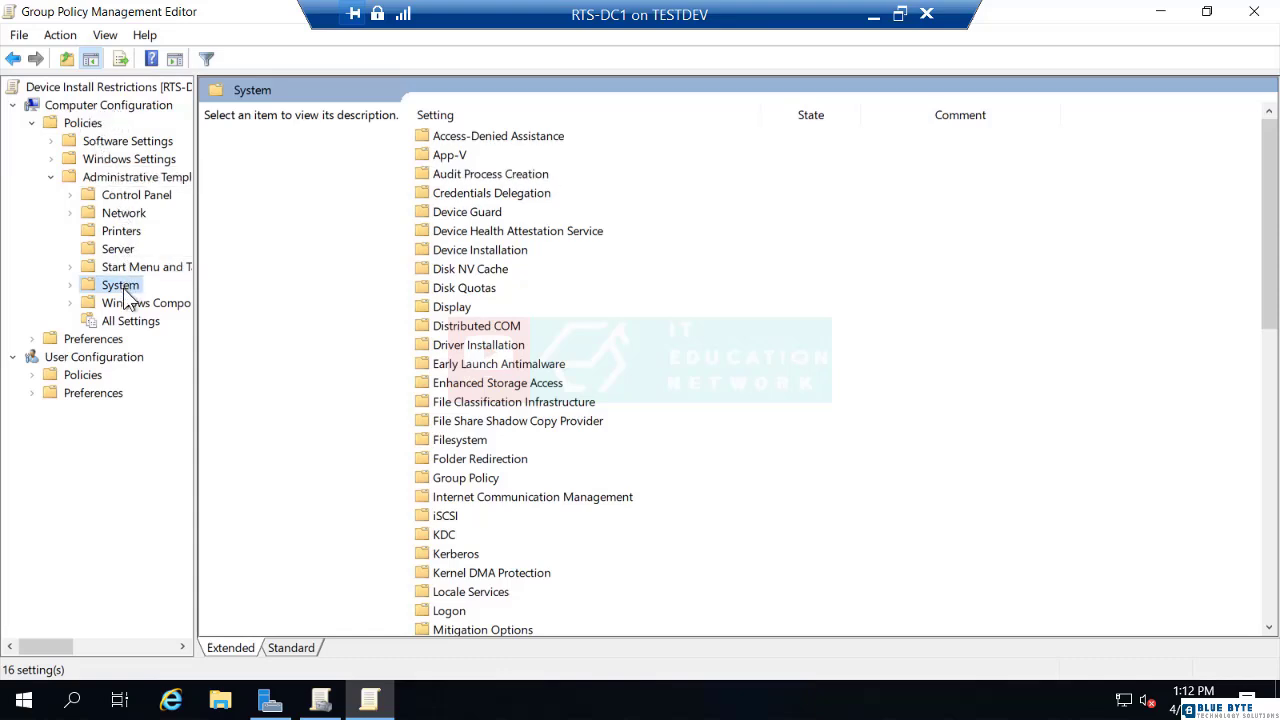
double_click(452, 251)
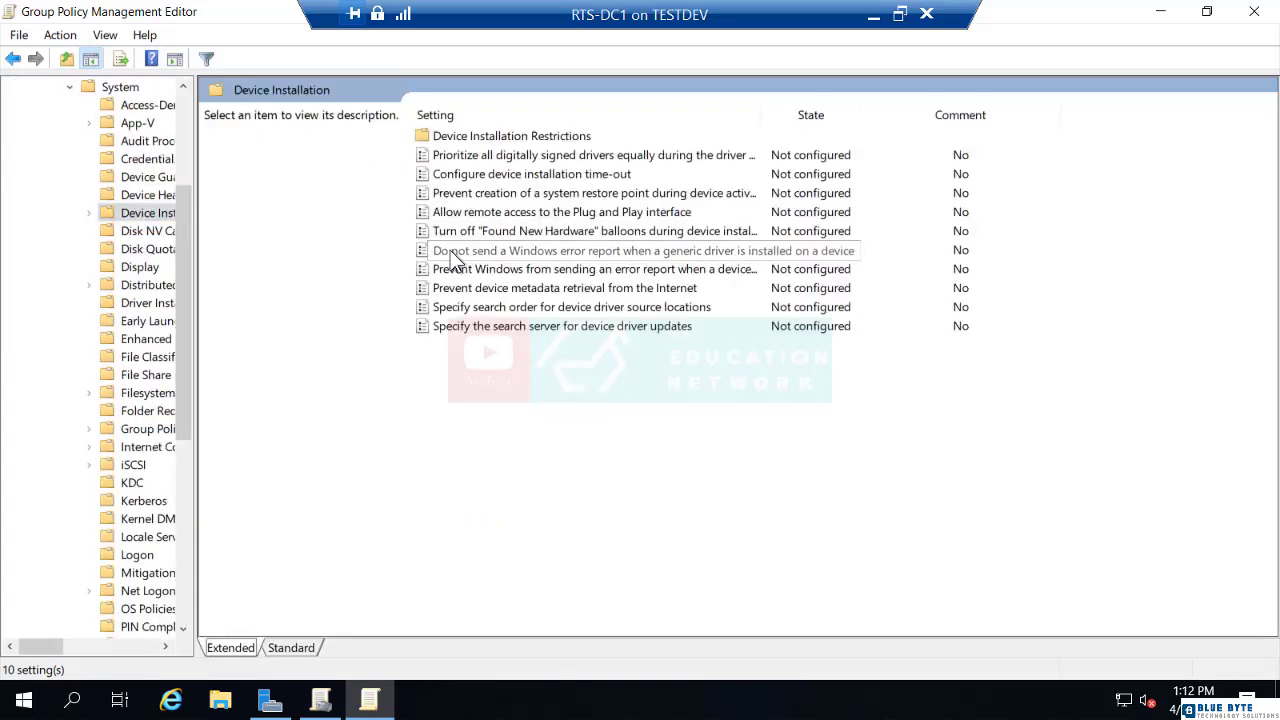
double_click(447, 140)
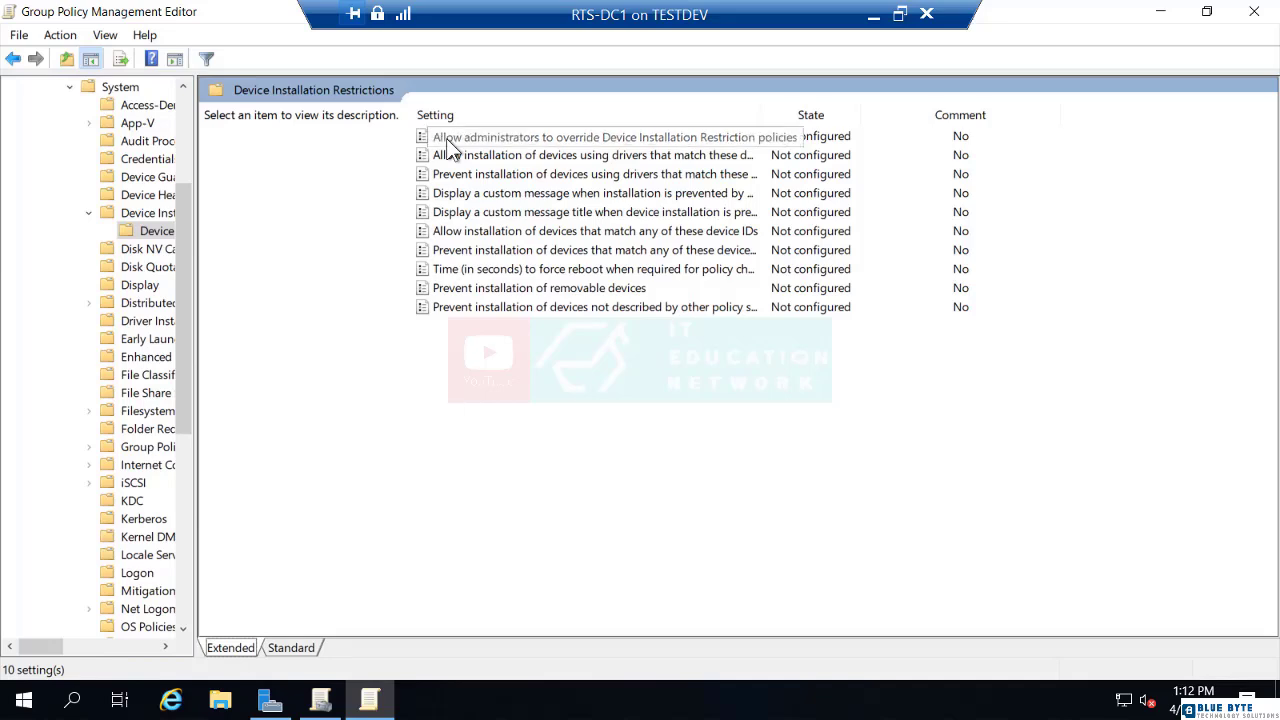
click(456, 292)
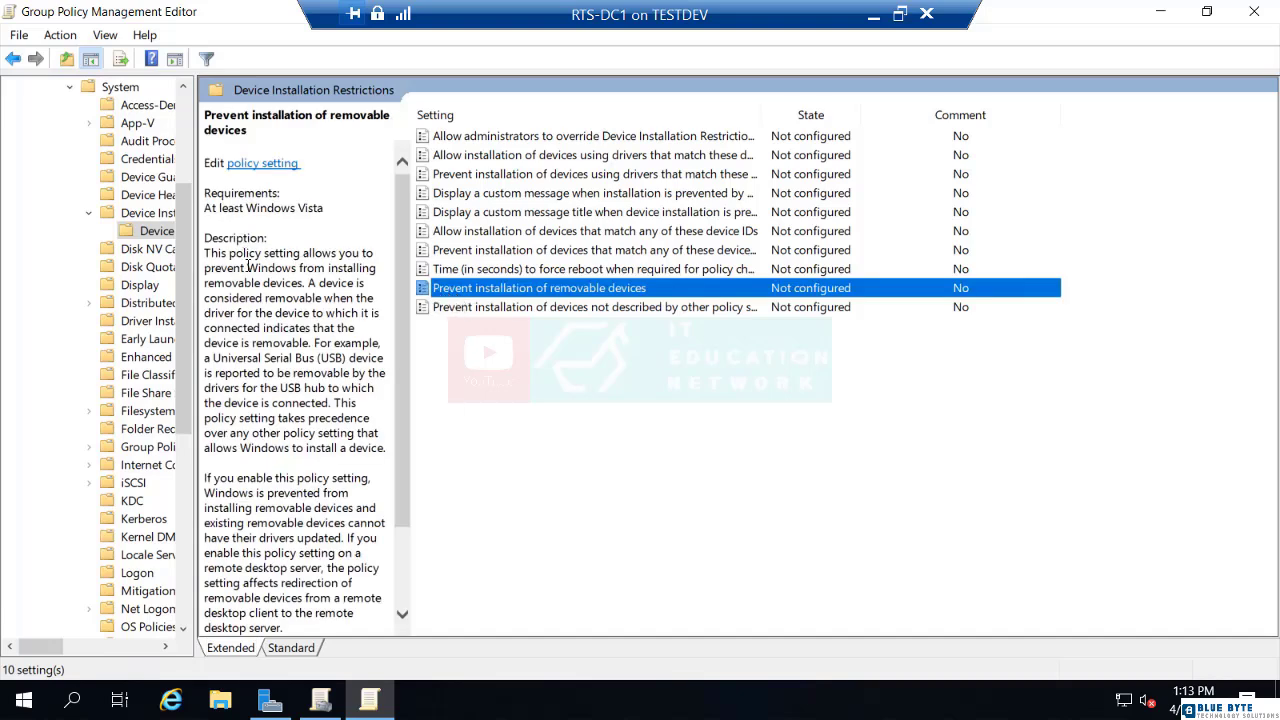
Enable the "Prevent installation of removable devices" policy setting and save it
double_click(447, 290)
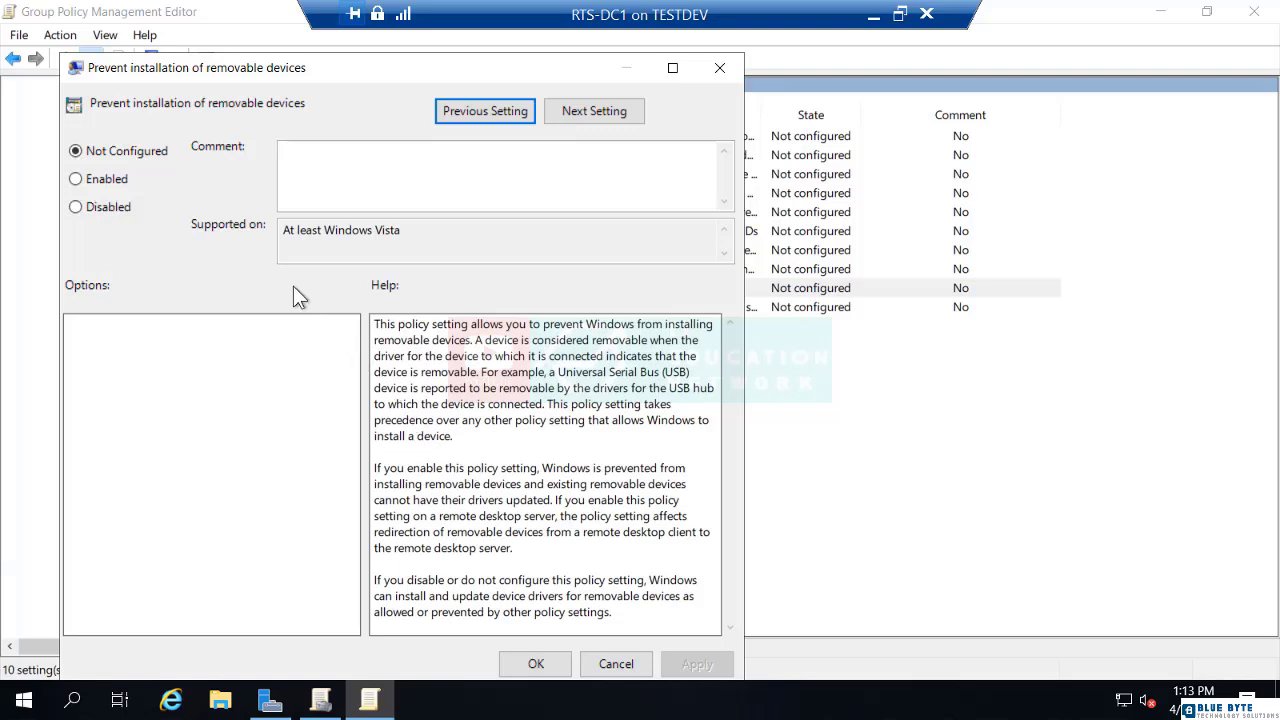
click(76, 179)
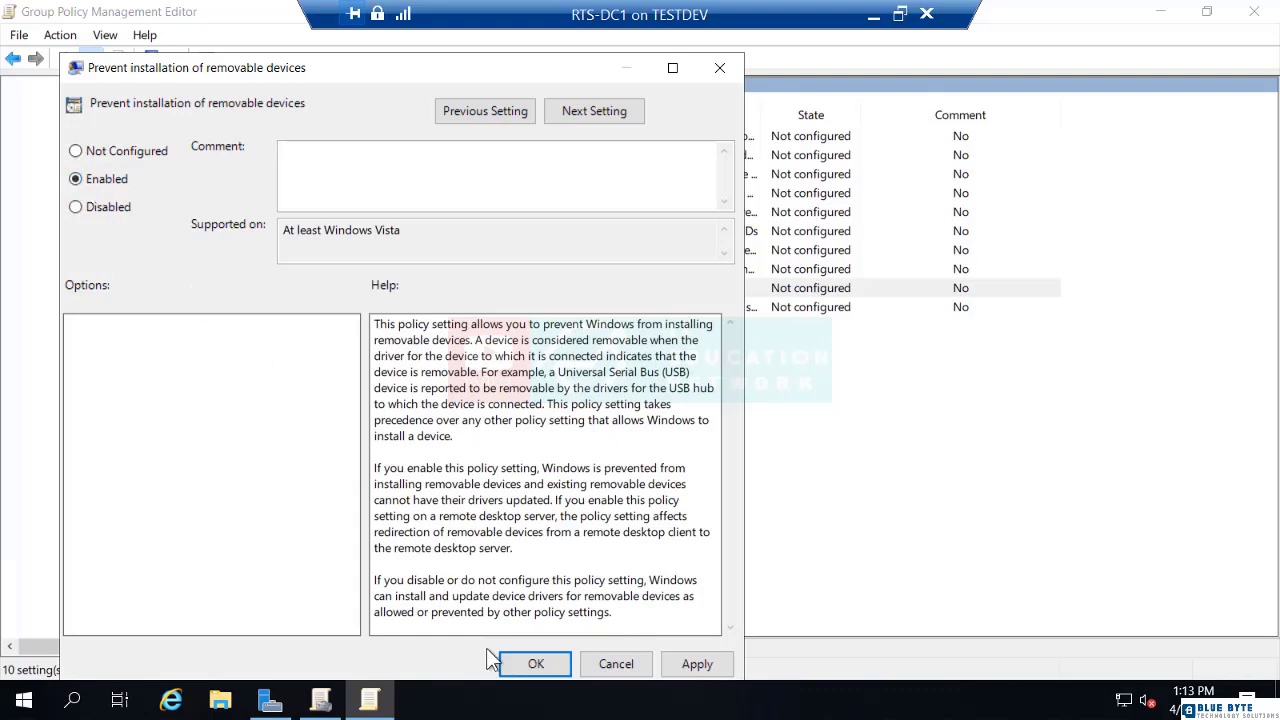
click(522, 667)
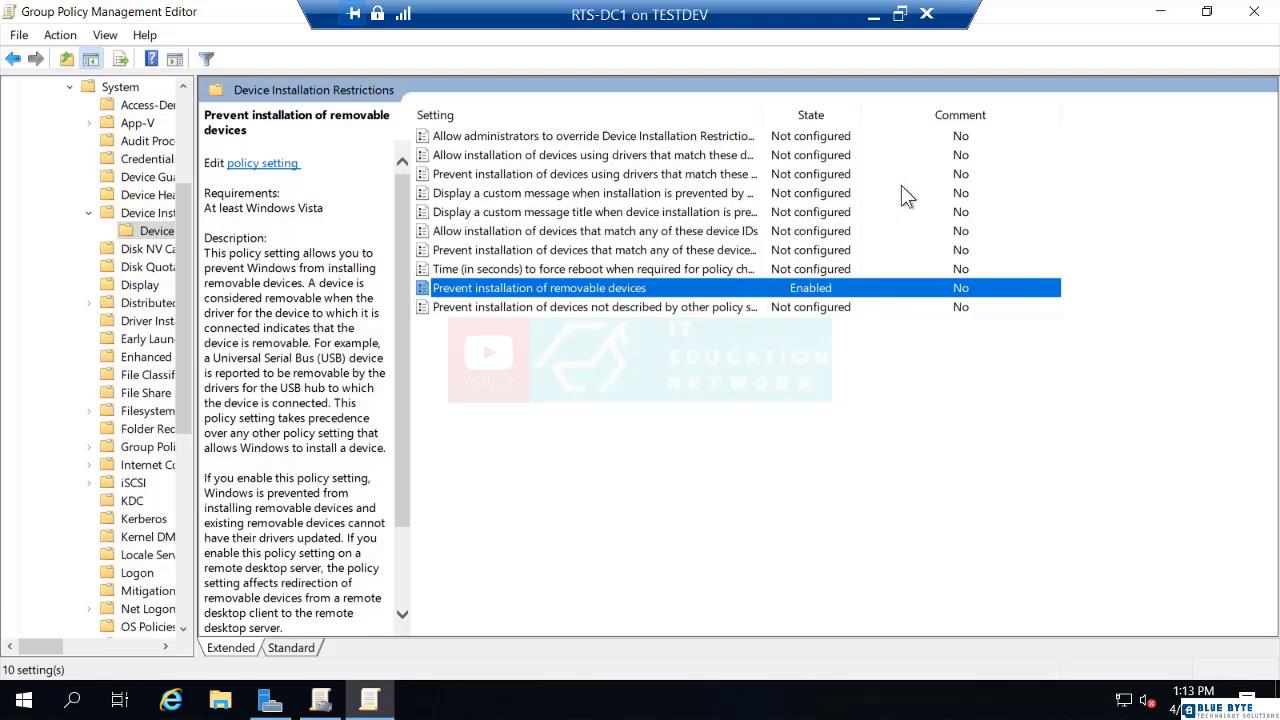
Return to the Group Policy Management console, refresh the Device Install Restrictions GPO and review its settings report down to the computer configuration policies
click(1162, 14)
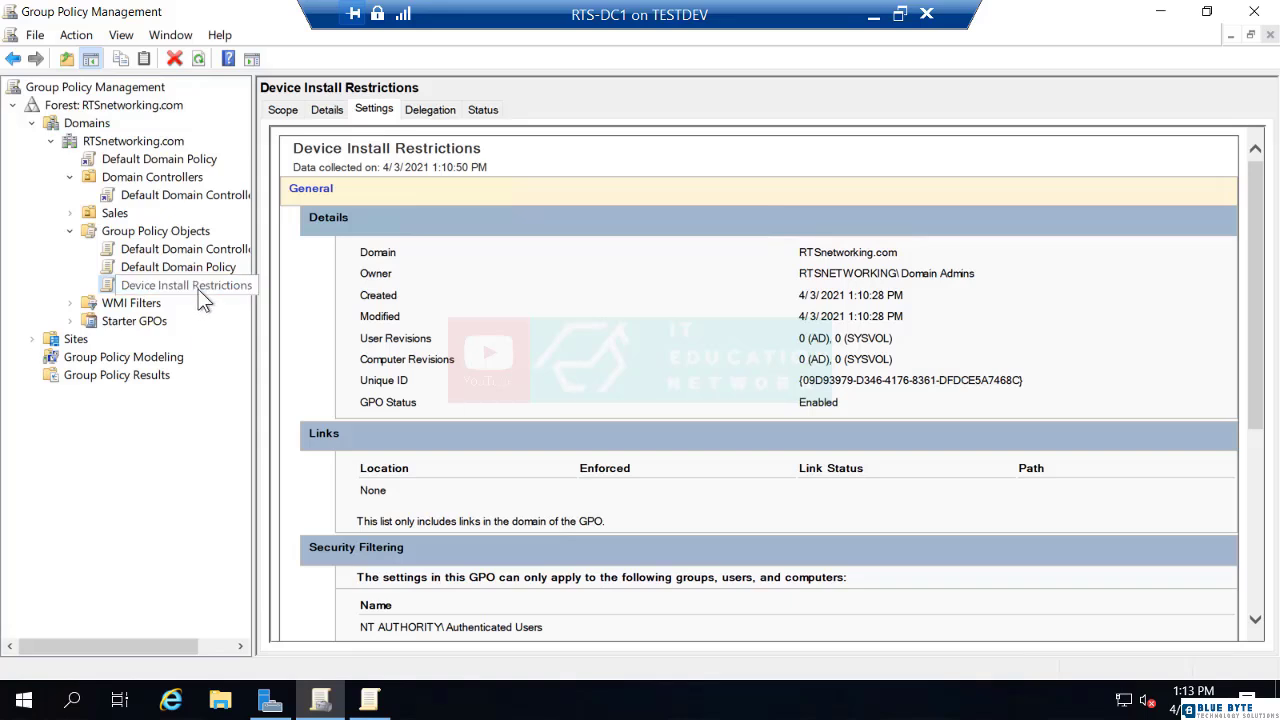
click(198, 58)
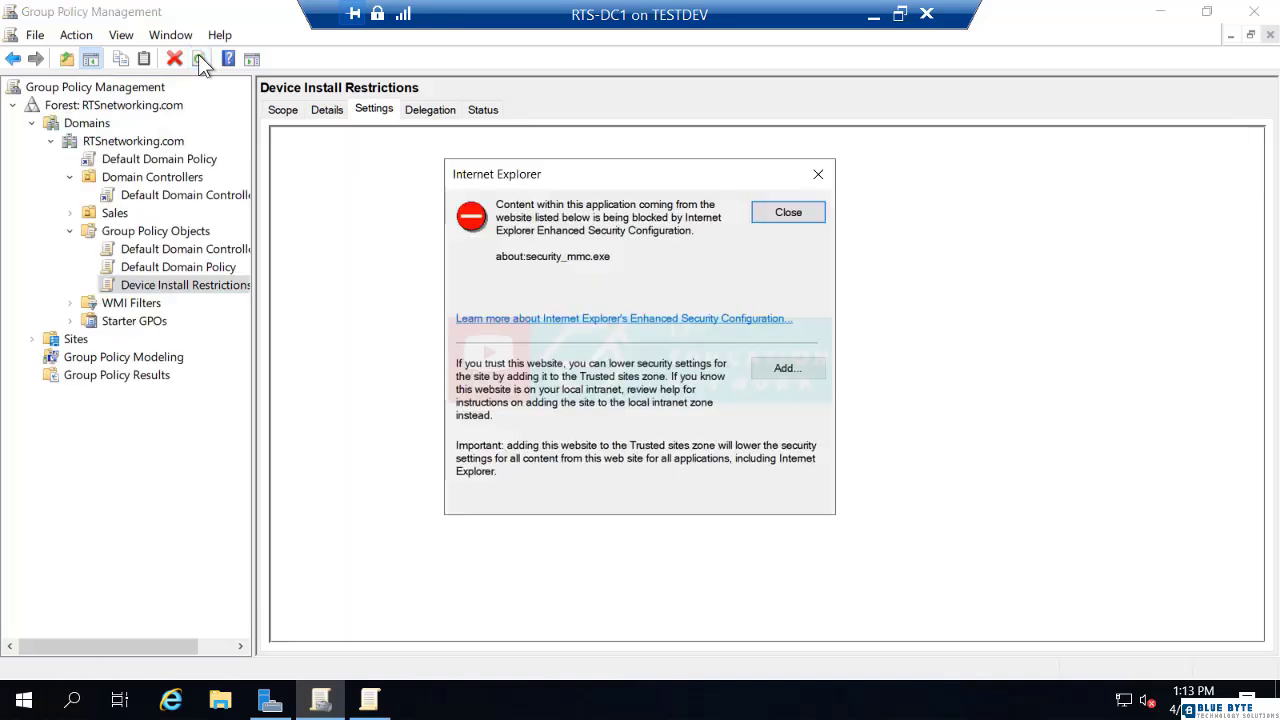
click(786, 213)
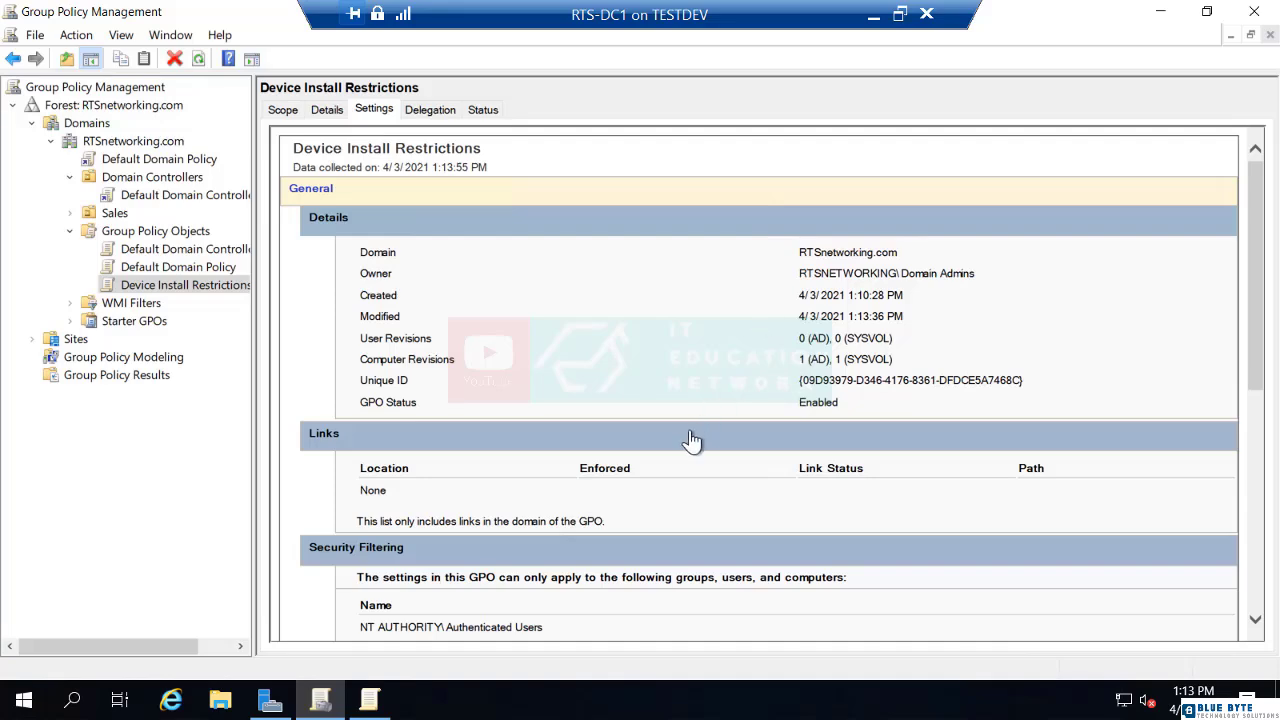
scroll(680, 460, down, 3)
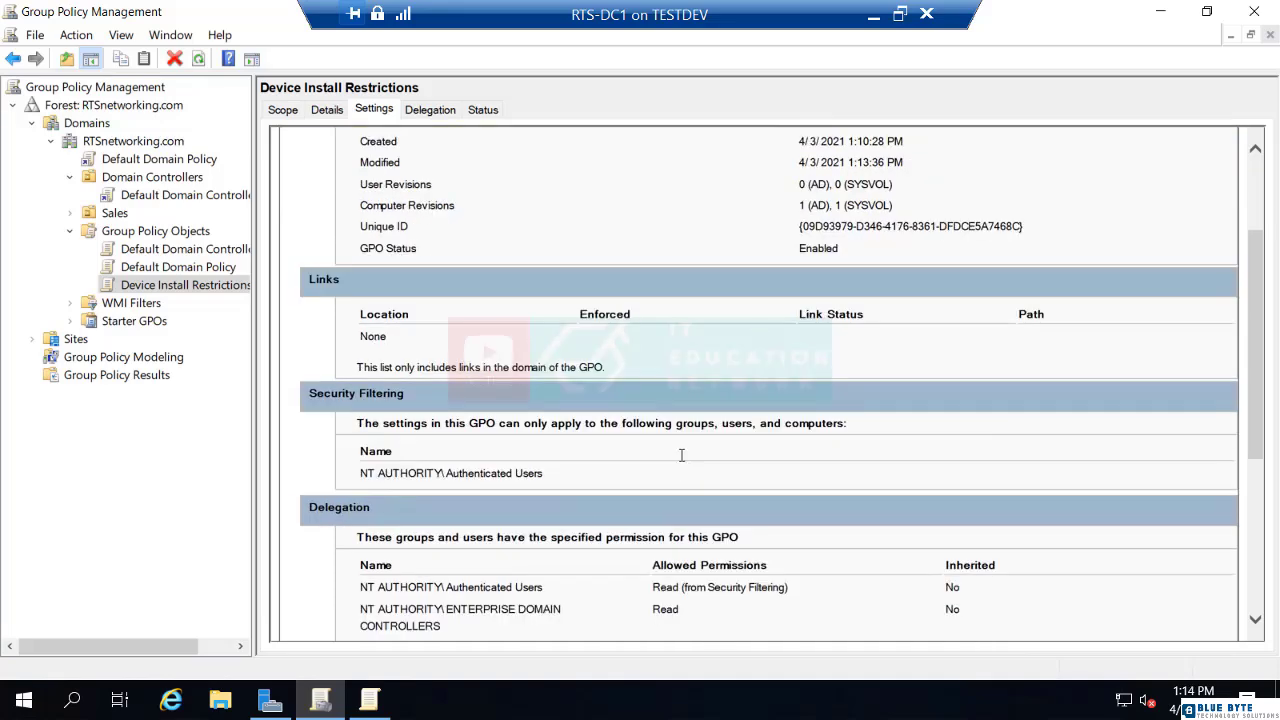
scroll(680, 456, down, 6)
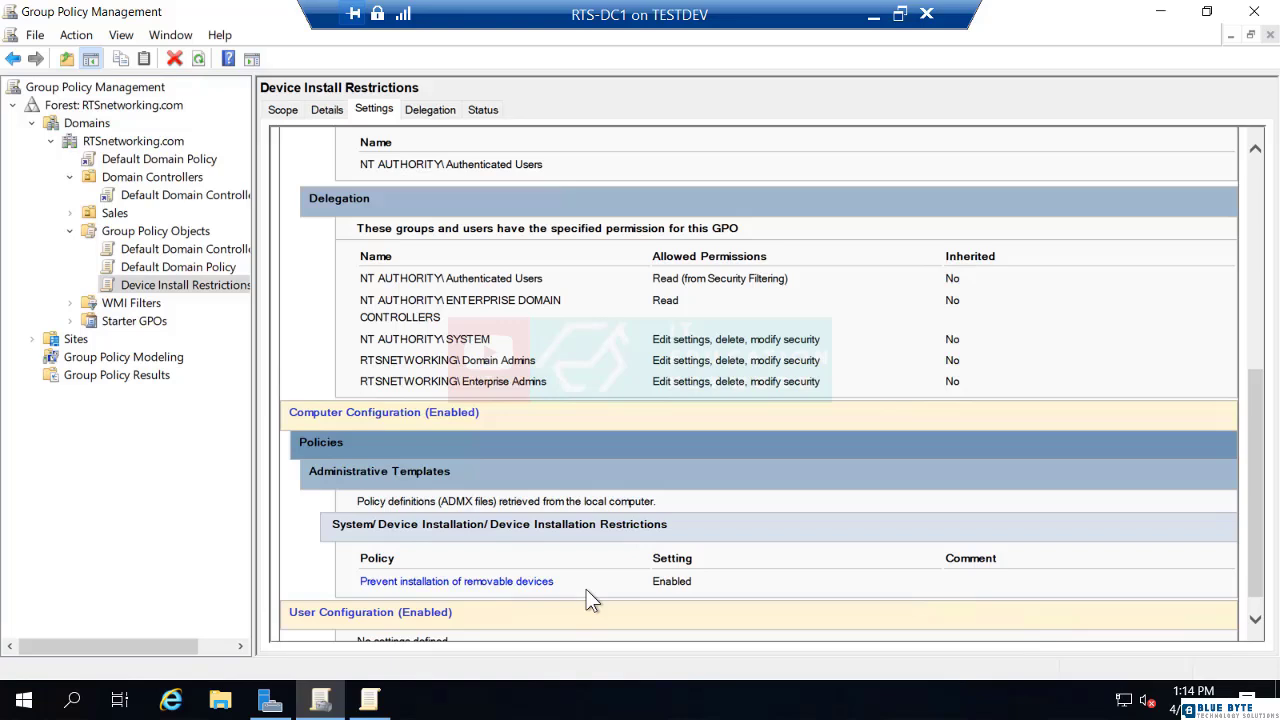
Link the existing Device Install Restrictions GPO to the Sales OU and expand the OU to show its links
click(112, 215)
right_click(112, 216)
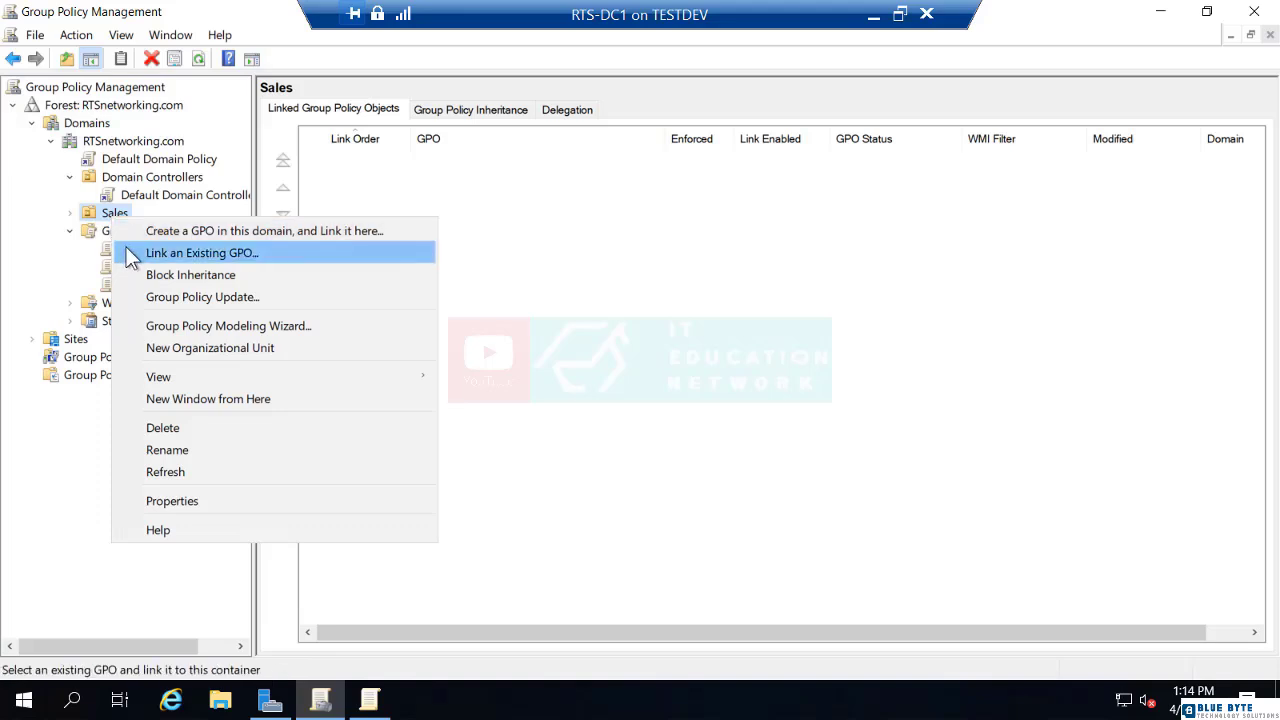
click(126, 248)
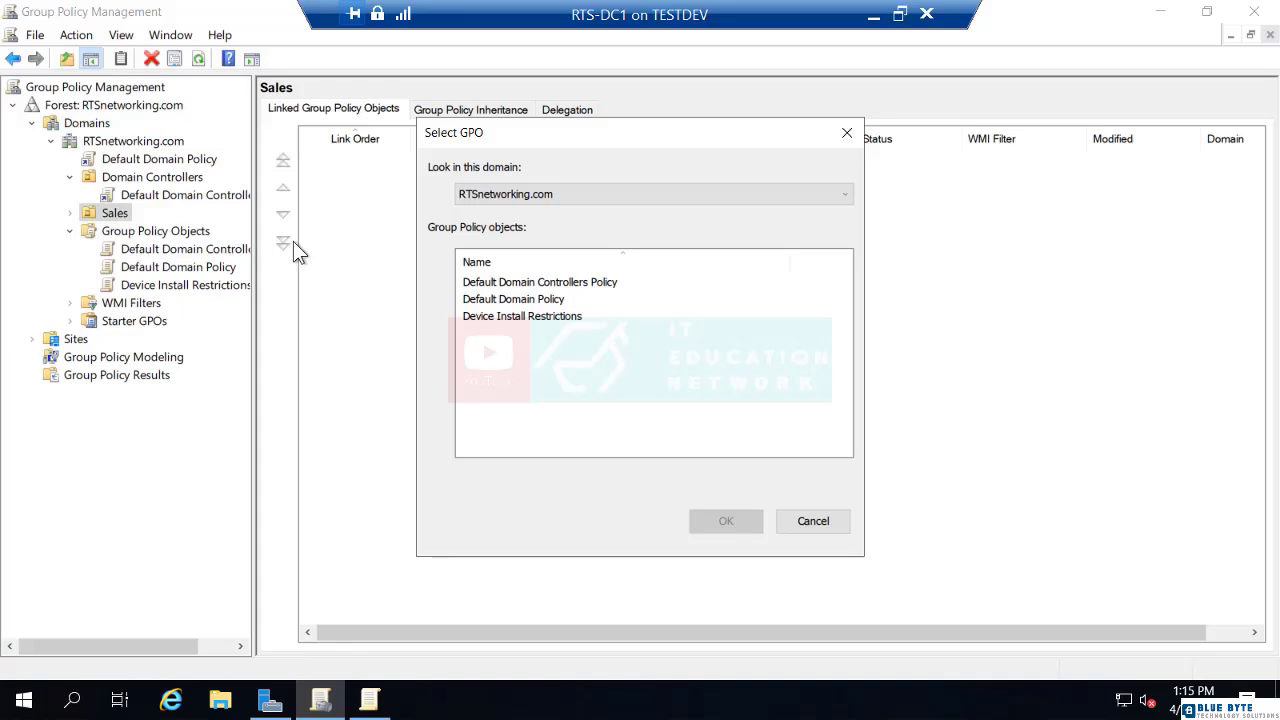
click(527, 317)
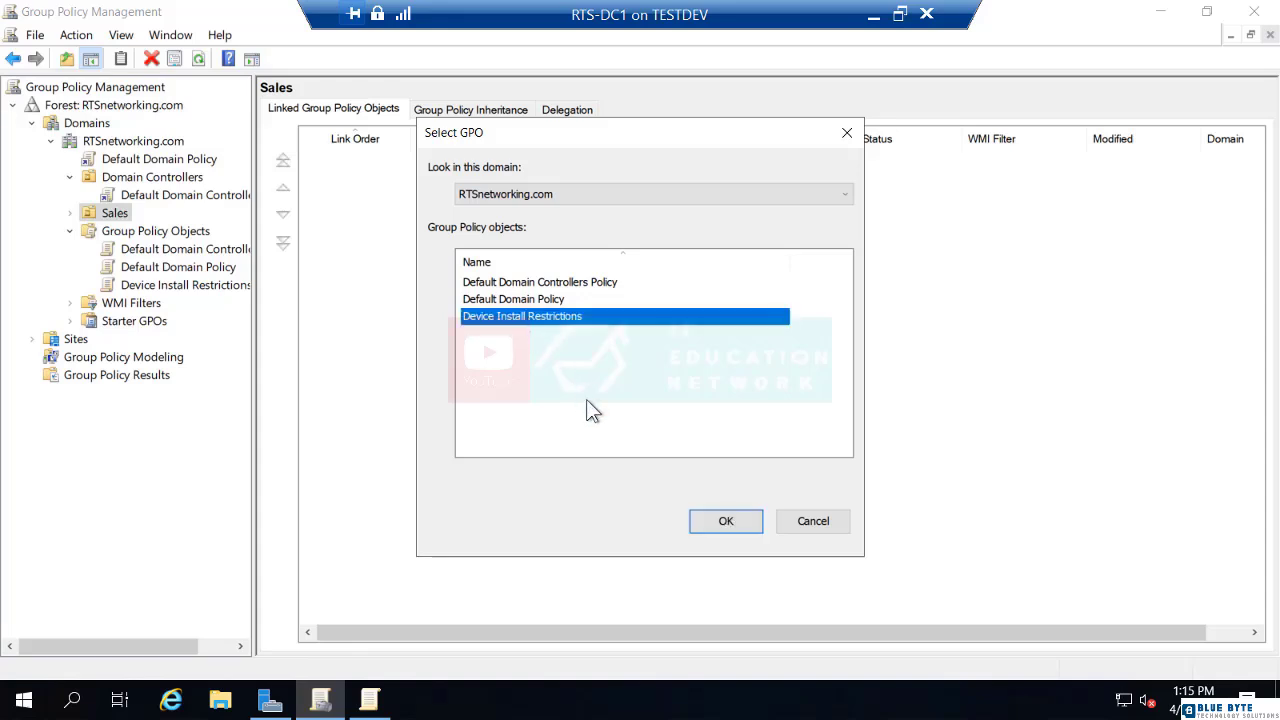
click(723, 520)
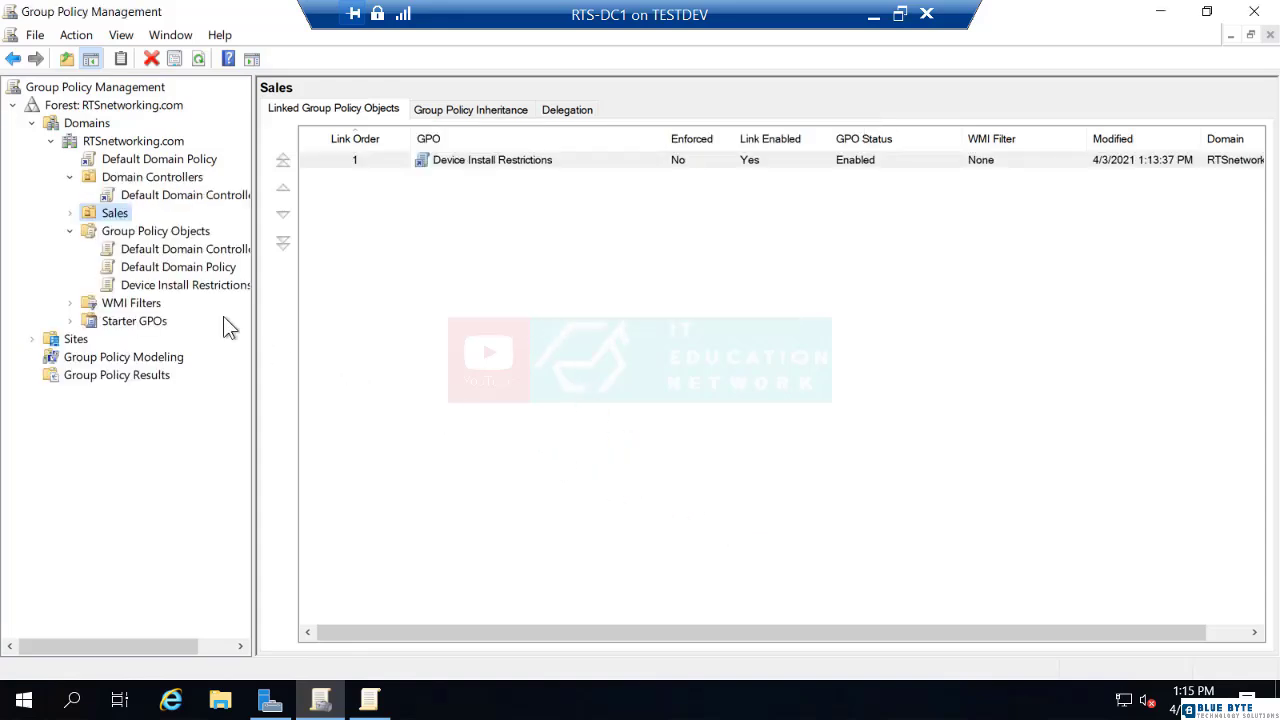
click(70, 213)
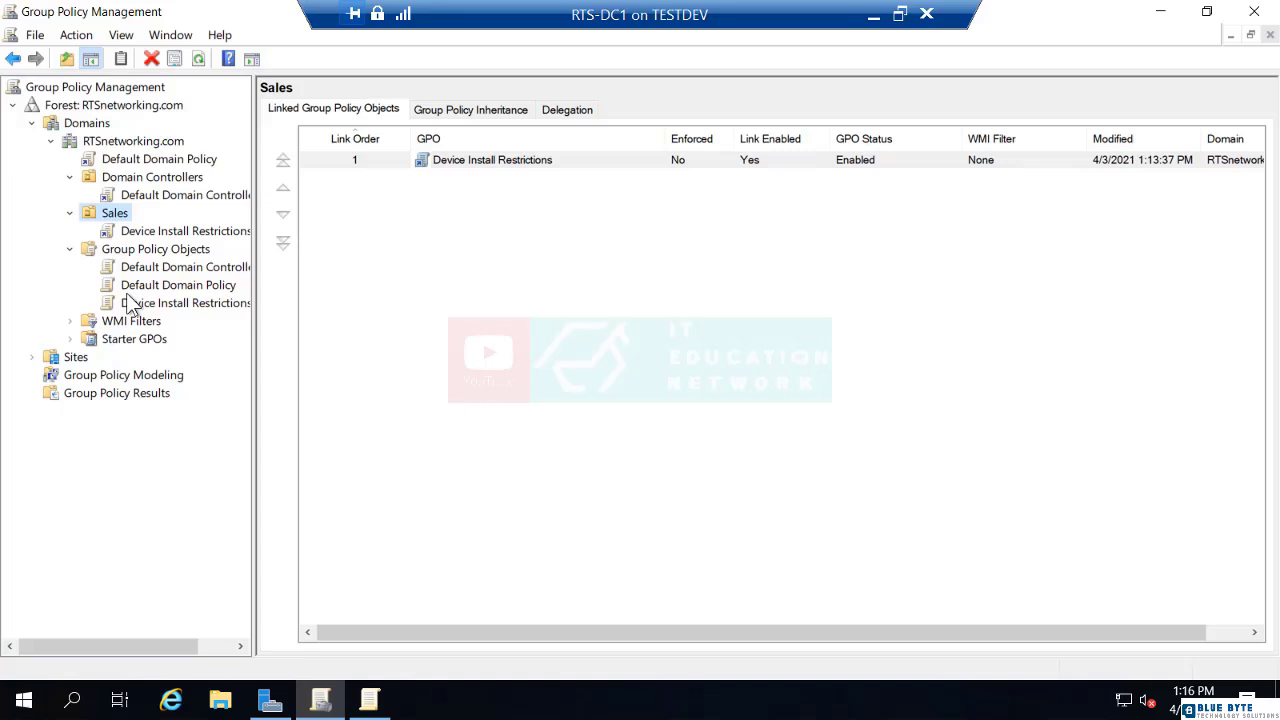
click(116, 145)
right_click(116, 145)
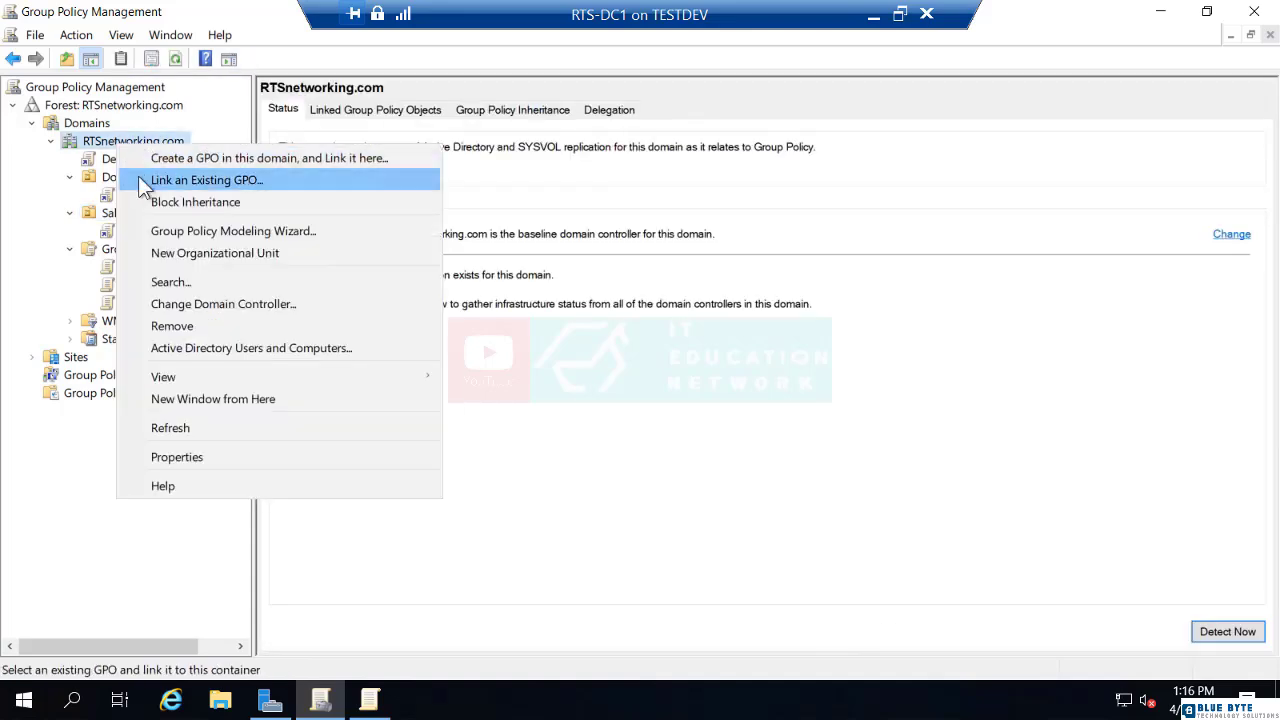
click(143, 186)
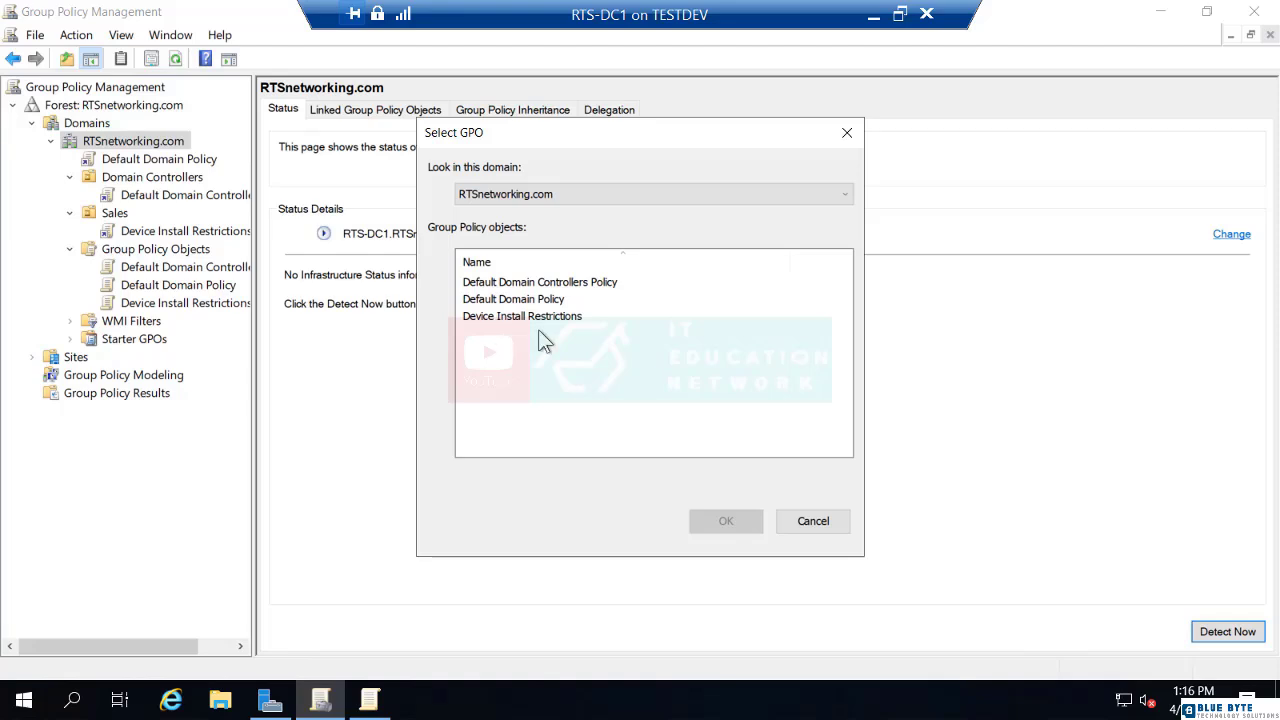
click(813, 521)
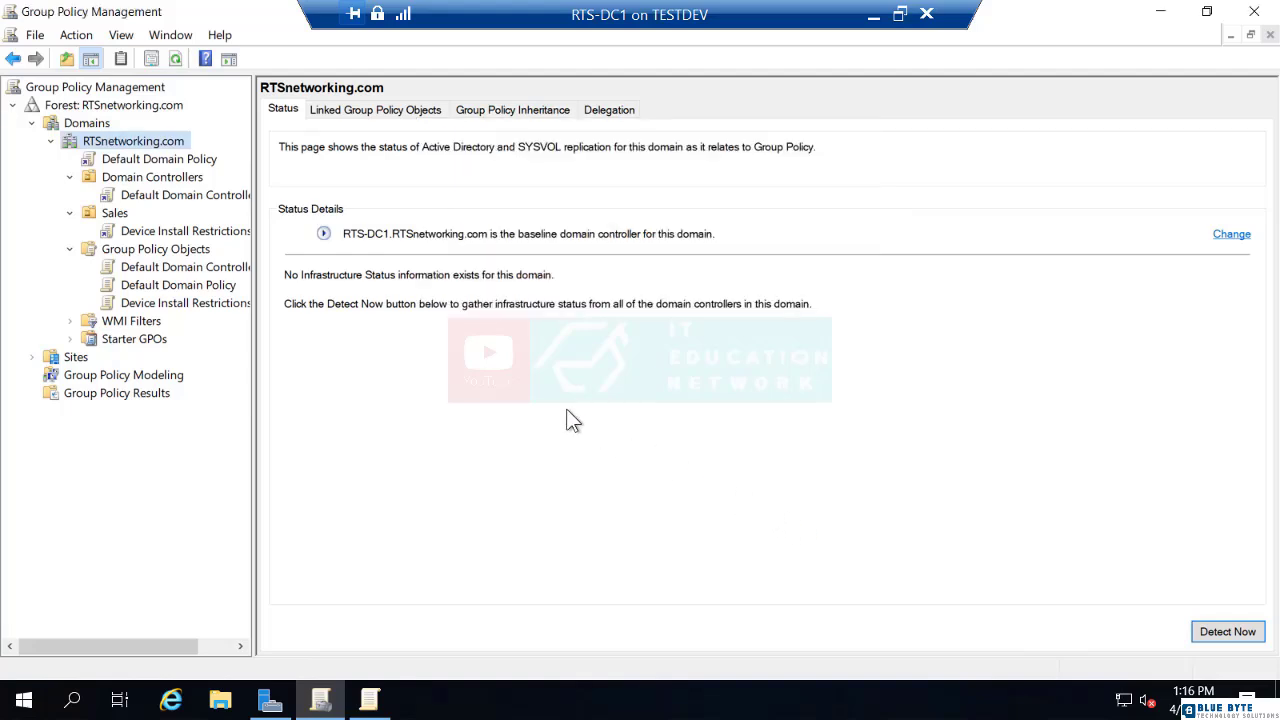
Examine the settings report of the Device Install Restrictions GPO linked under the Sales OU, down to its user configuration
click(185, 231)
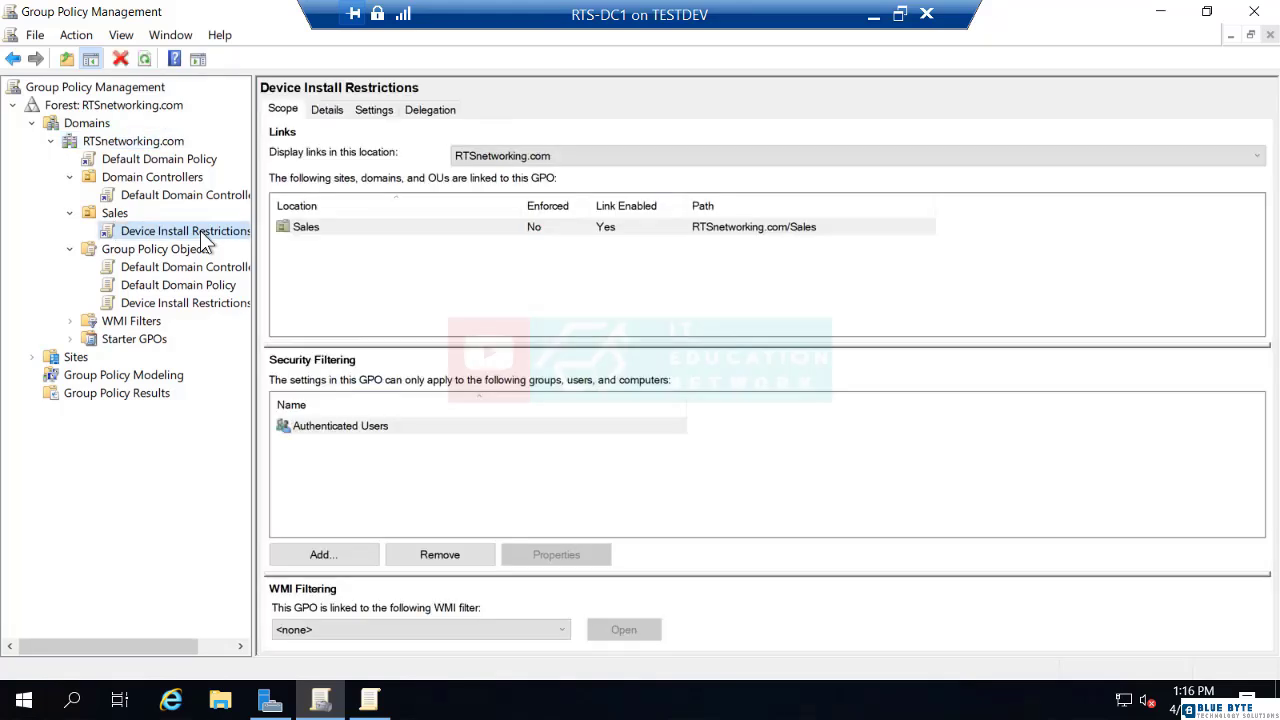
click(374, 110)
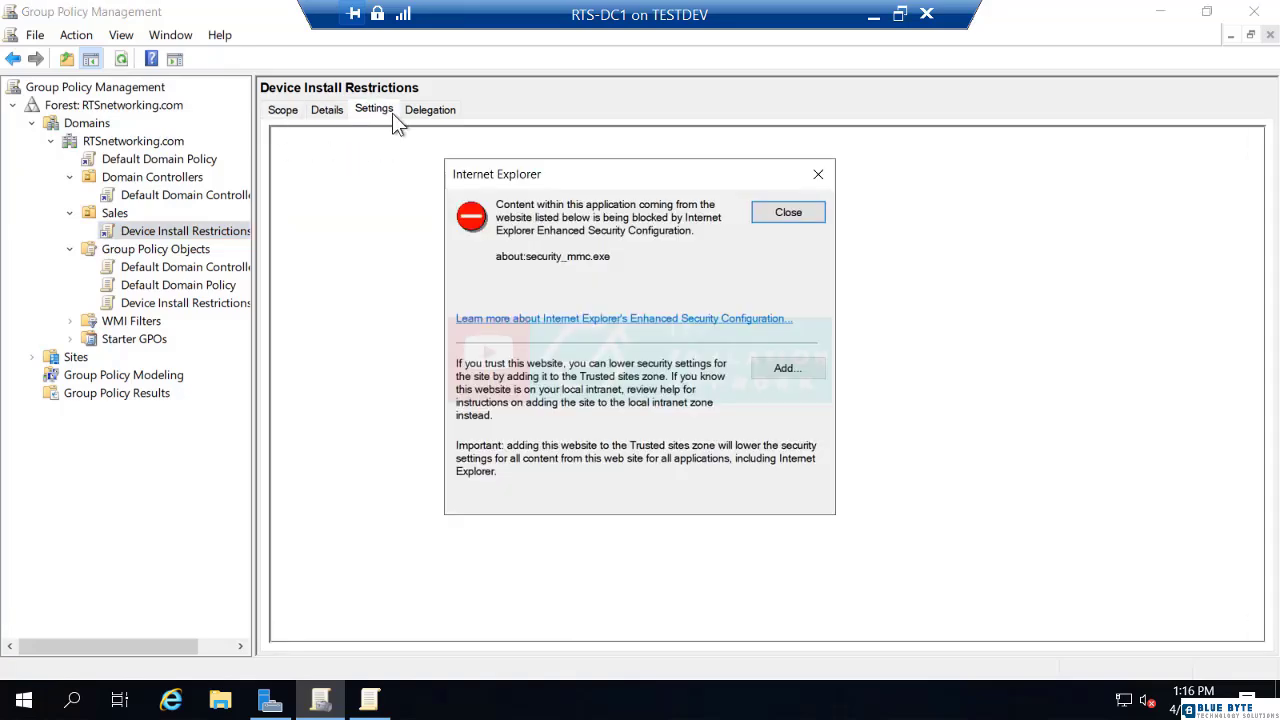
click(780, 212)
scroll(563, 403, down, 5)
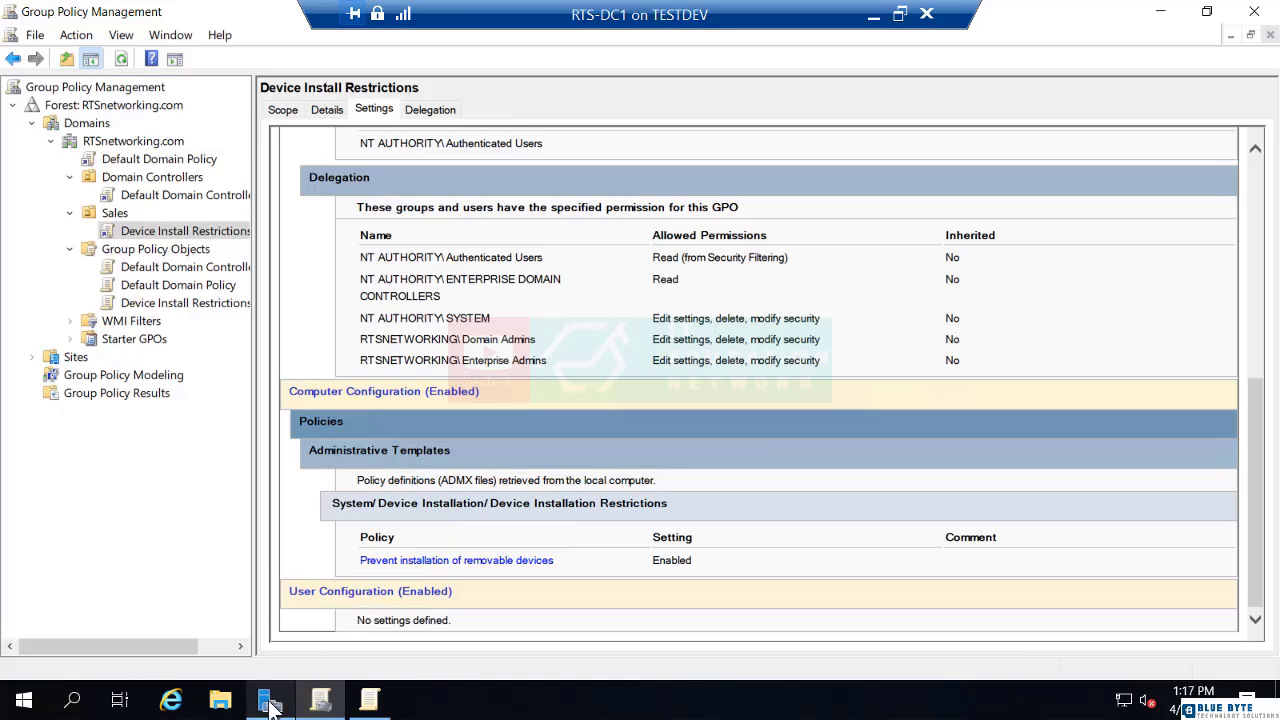
Create a new GPO named Security Settings in the domain, linked directly to the Sales OU
right_click(115, 215)
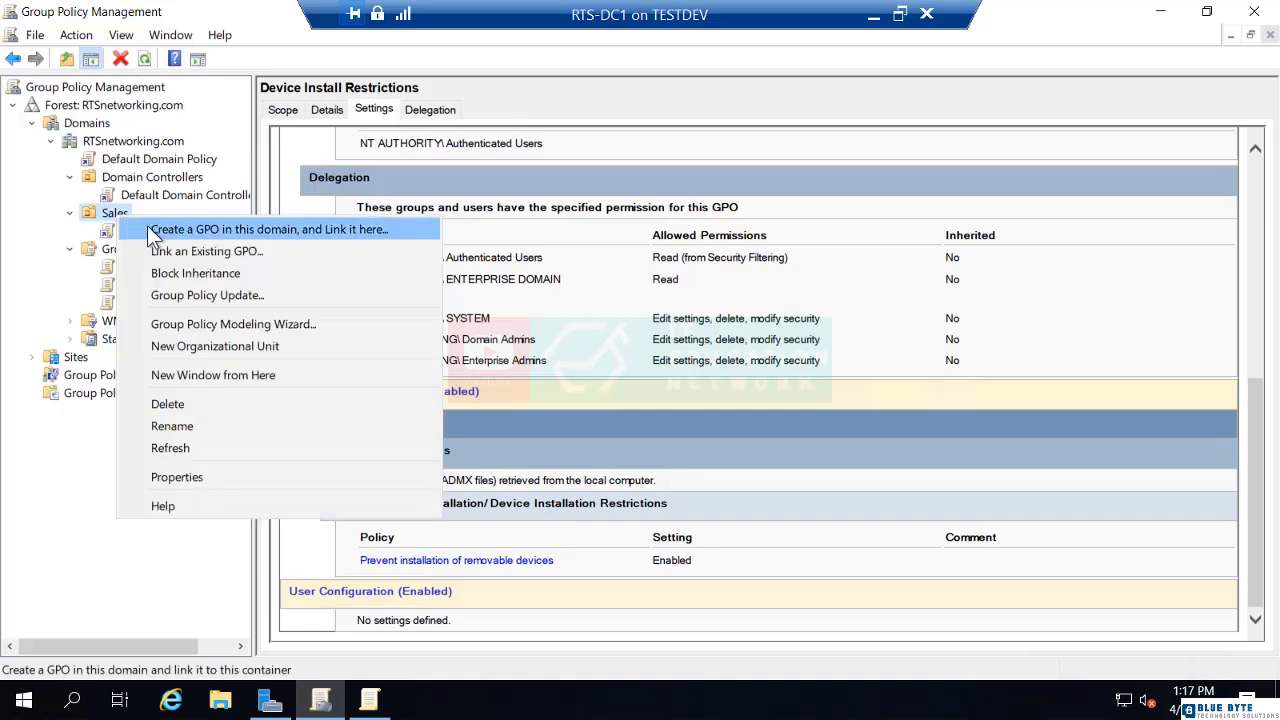
click(146, 225)
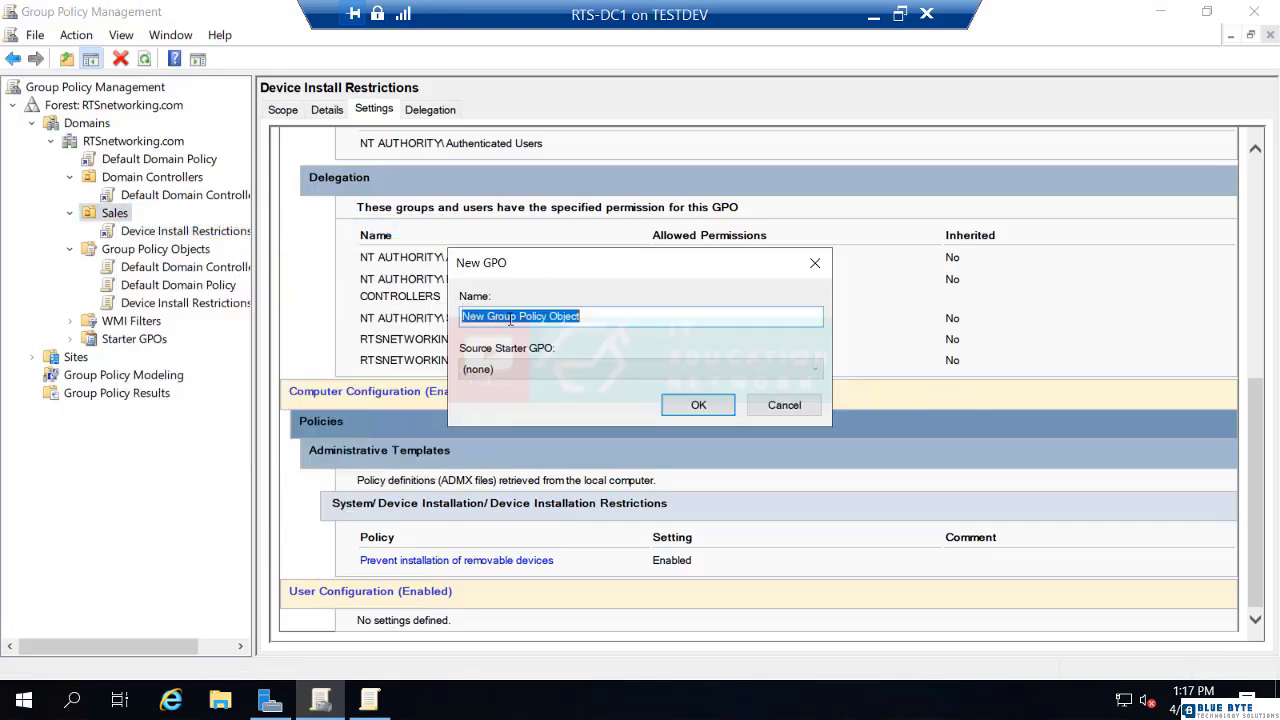
text(Secur)
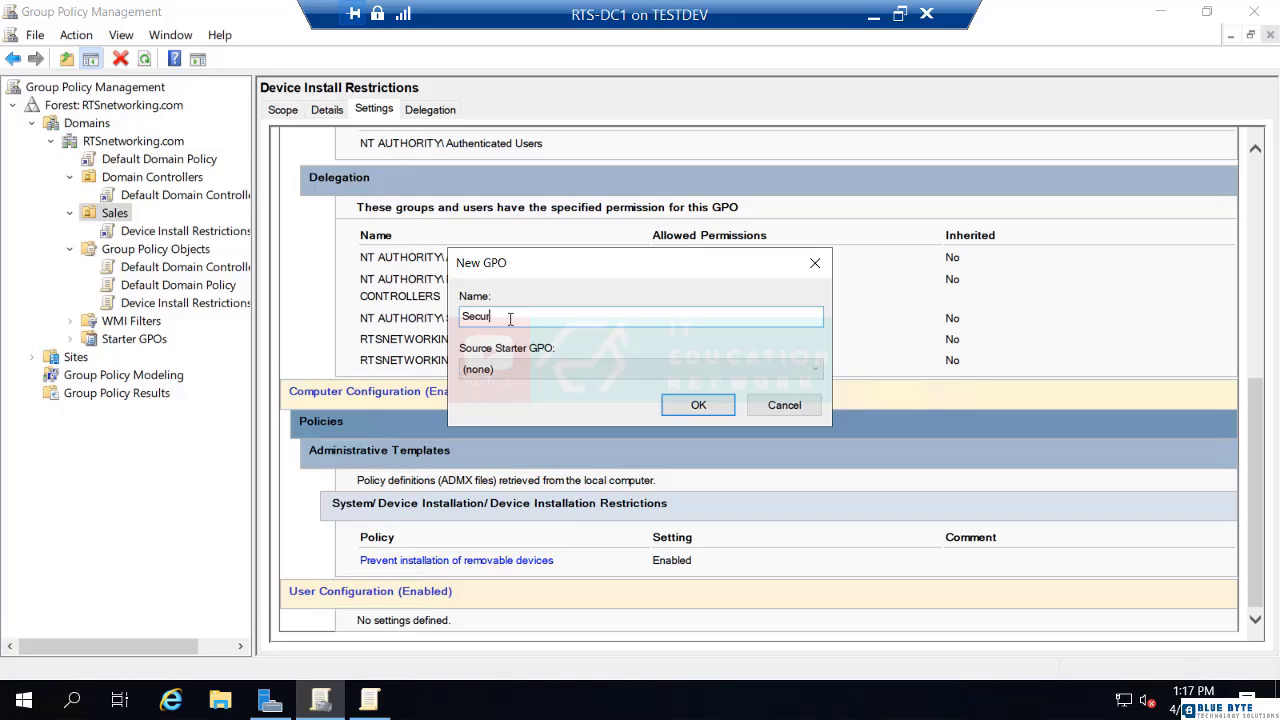
text(ity Settings)
click(697, 408)
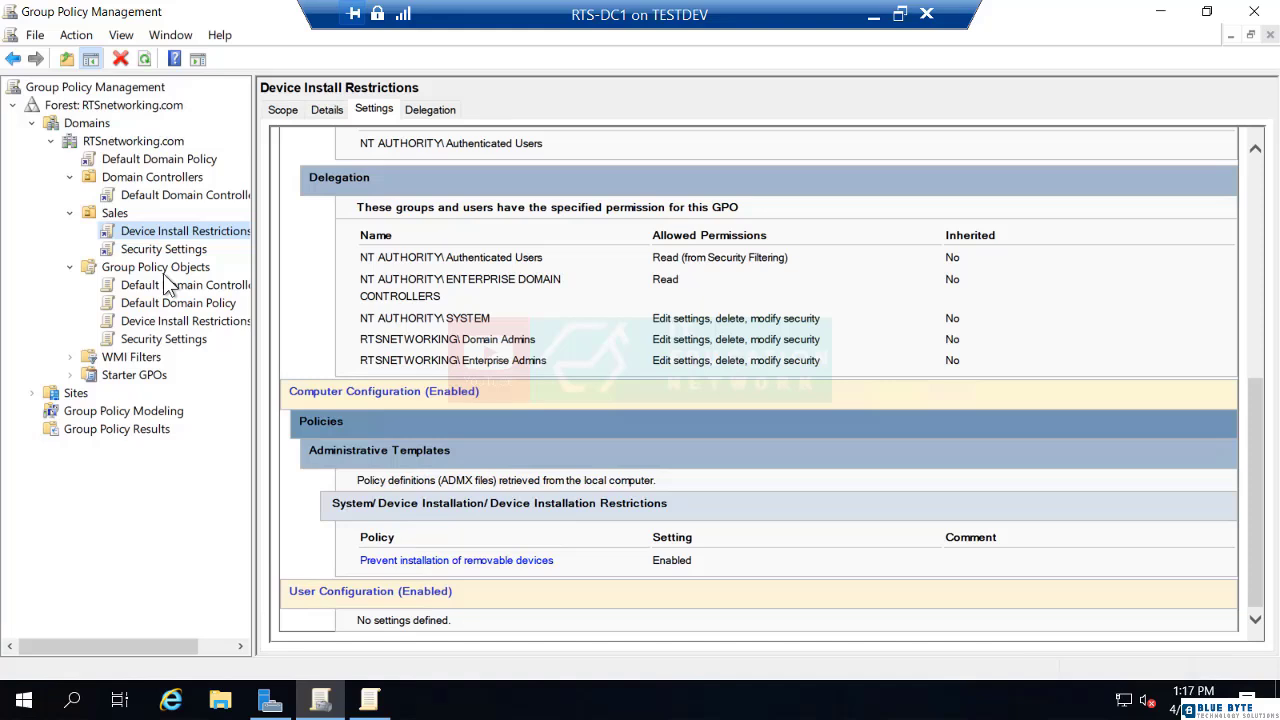
right_click(113, 214)
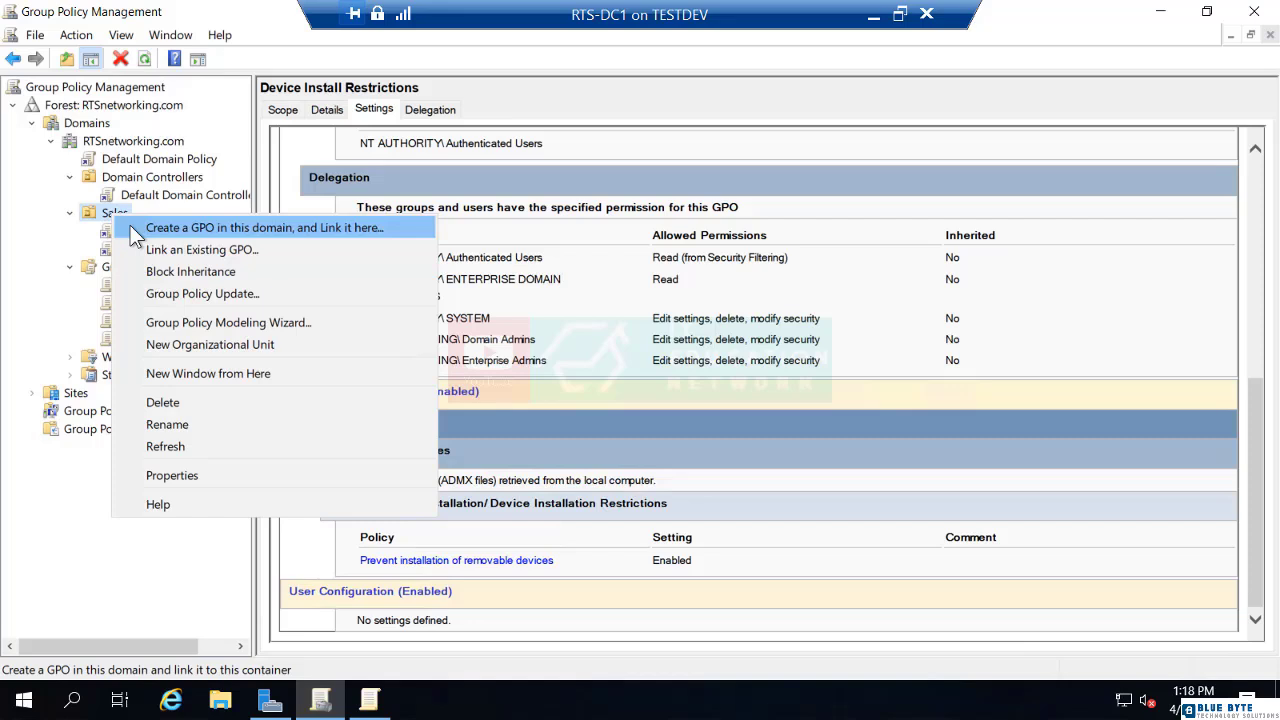
click(50, 265)
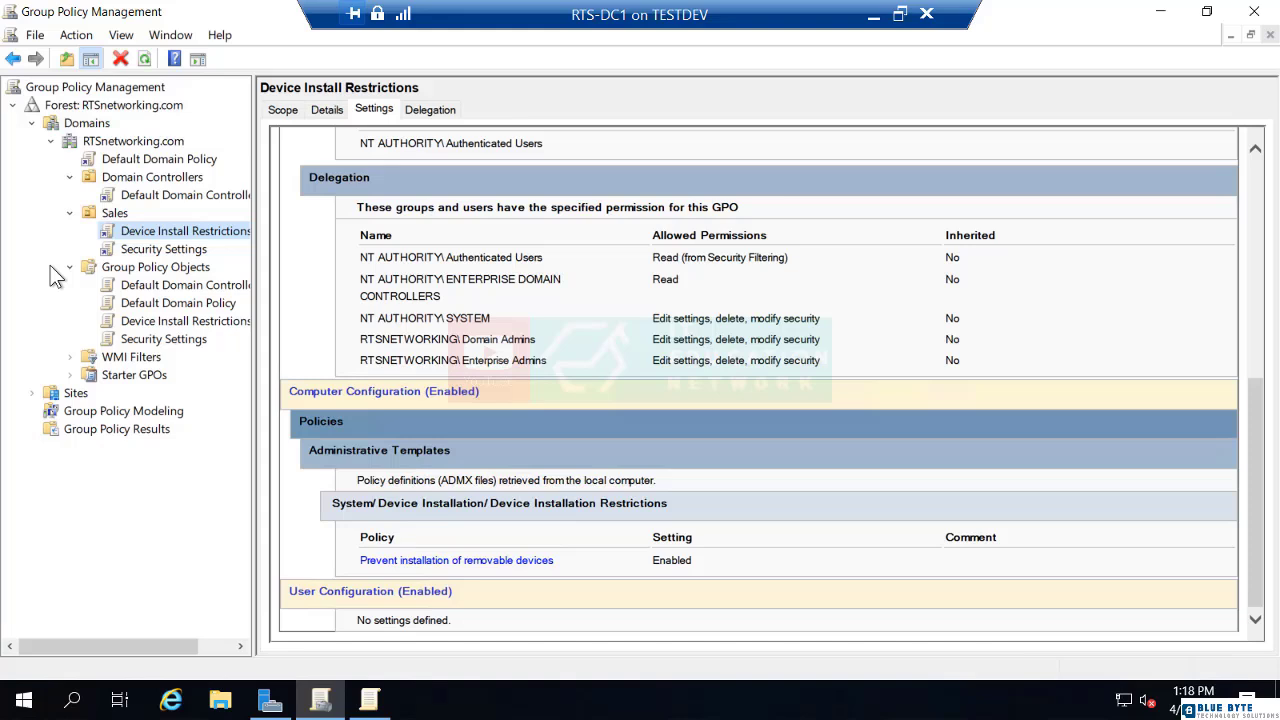
Delete the link of the Security Settings GPO from the Sales OU and confirm the deletion
click(136, 252)
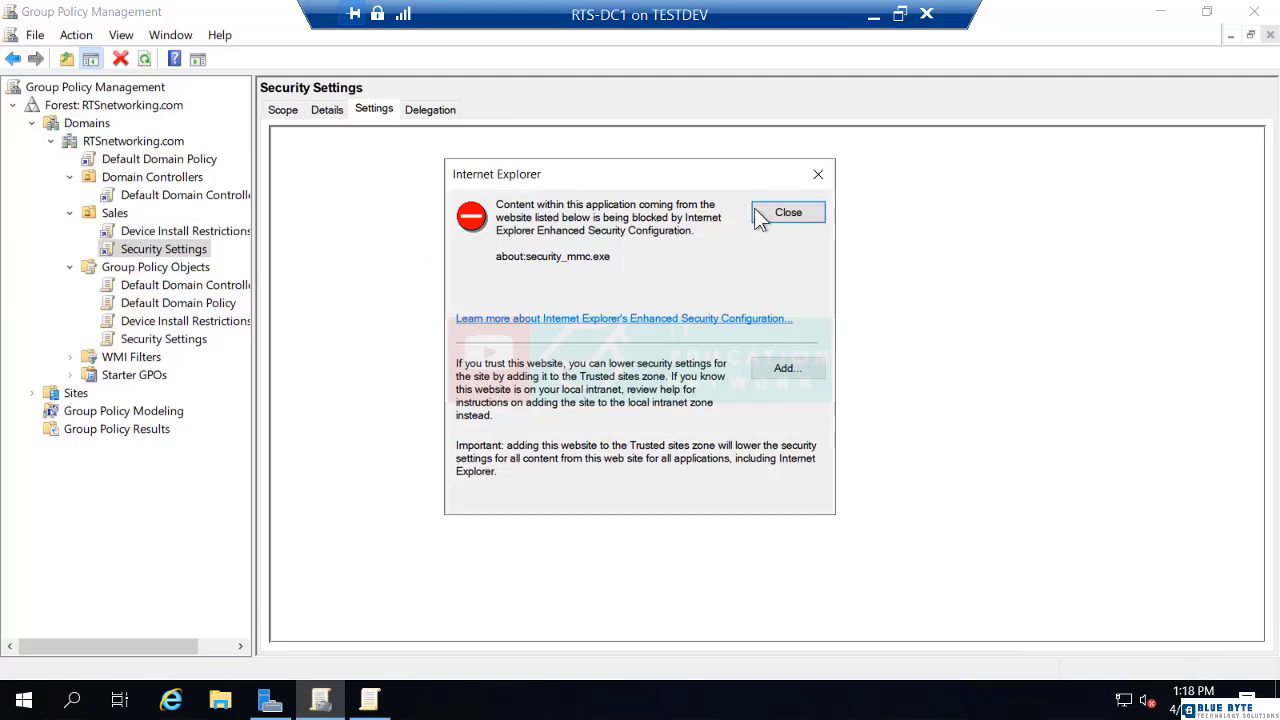
click(787, 213)
right_click(190, 258)
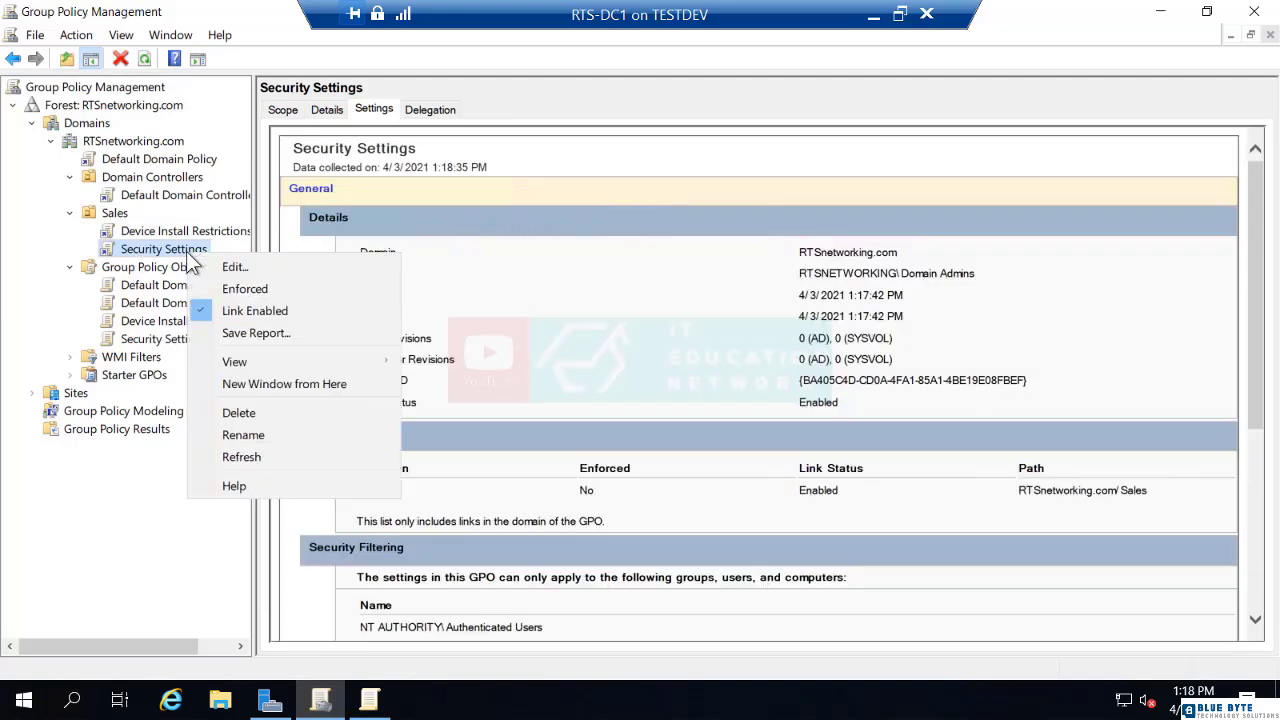
click(232, 412)
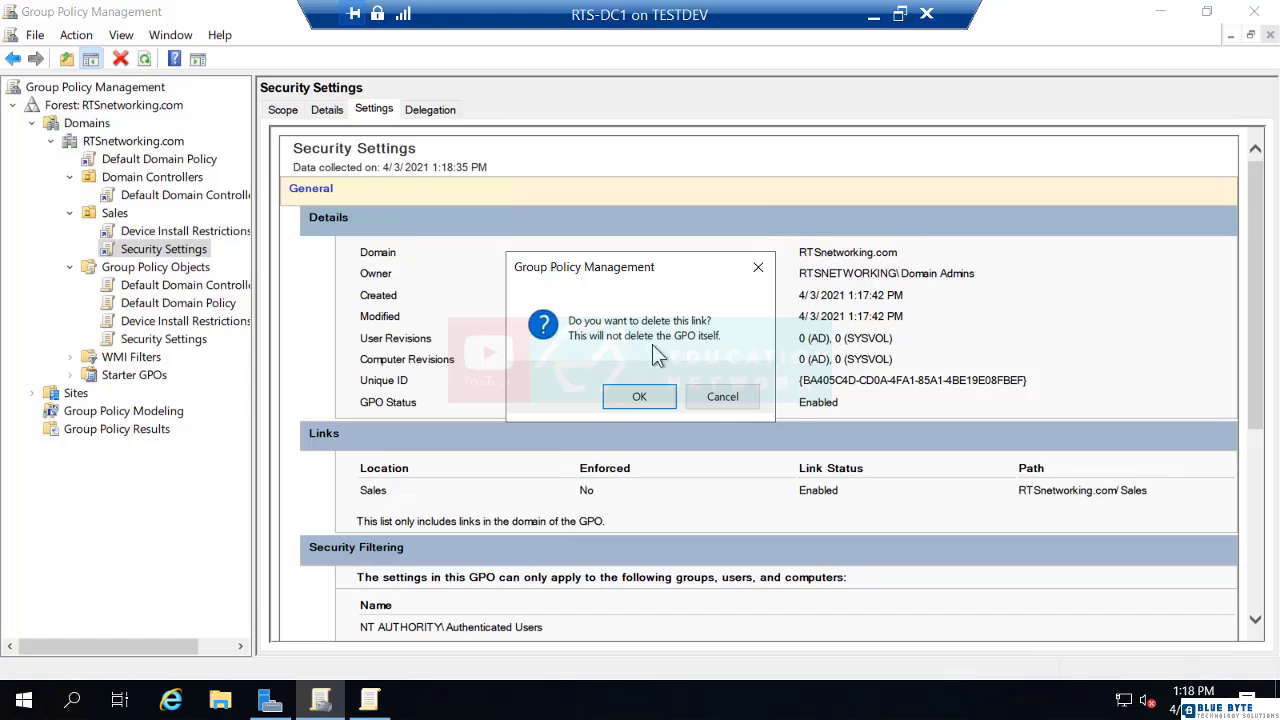
click(632, 398)
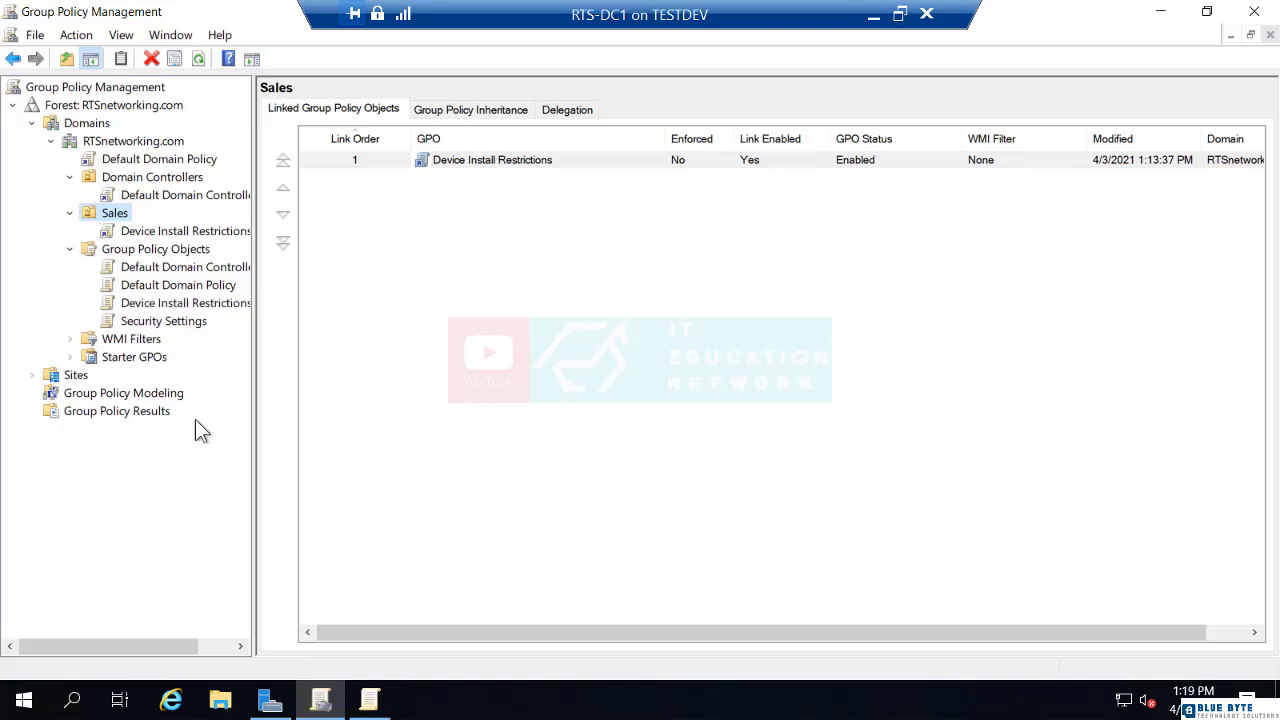
Create a computer account named RTS-Client01 in the Sales OU using Active Directory Users and Computers
click(269, 700)
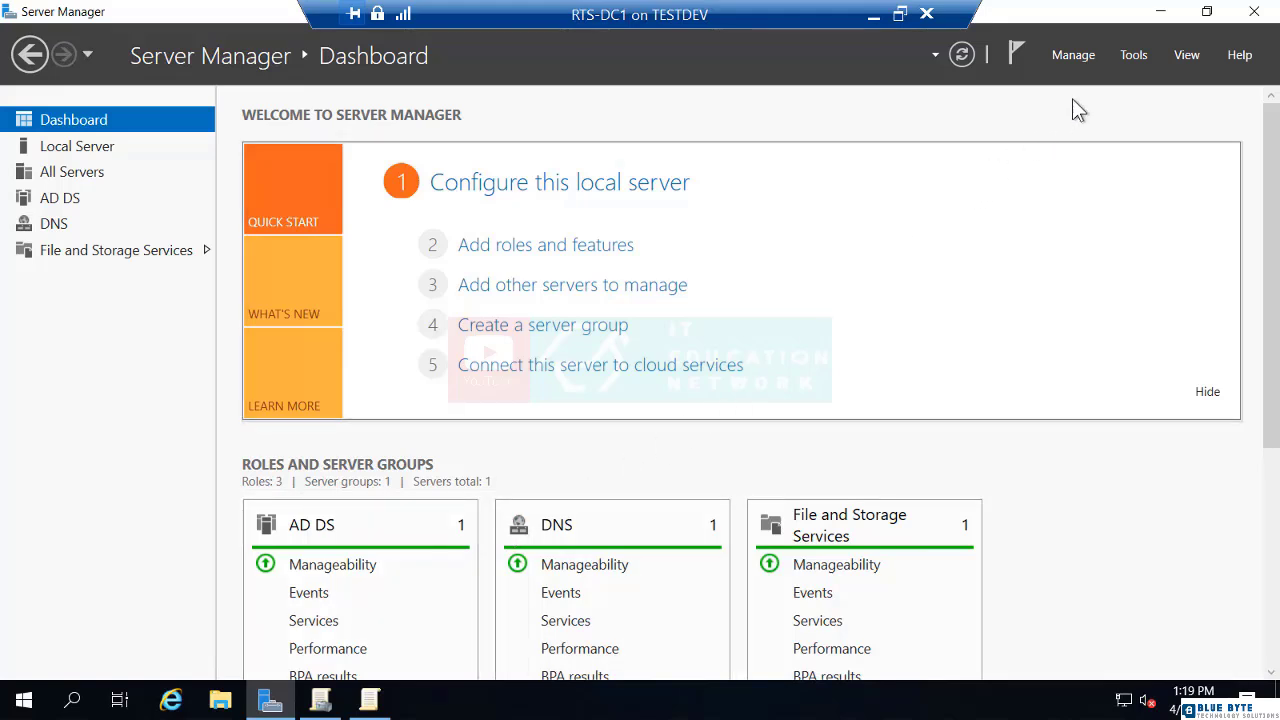
click(1133, 58)
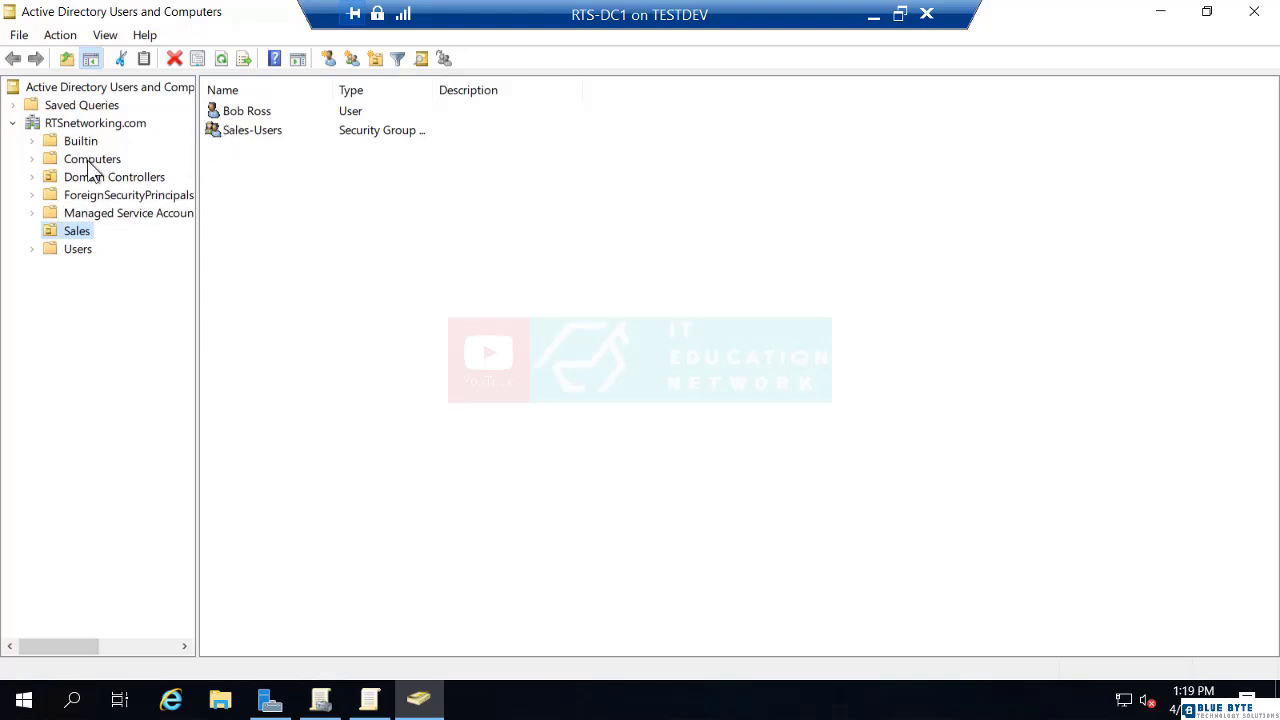
right_click(79, 237)
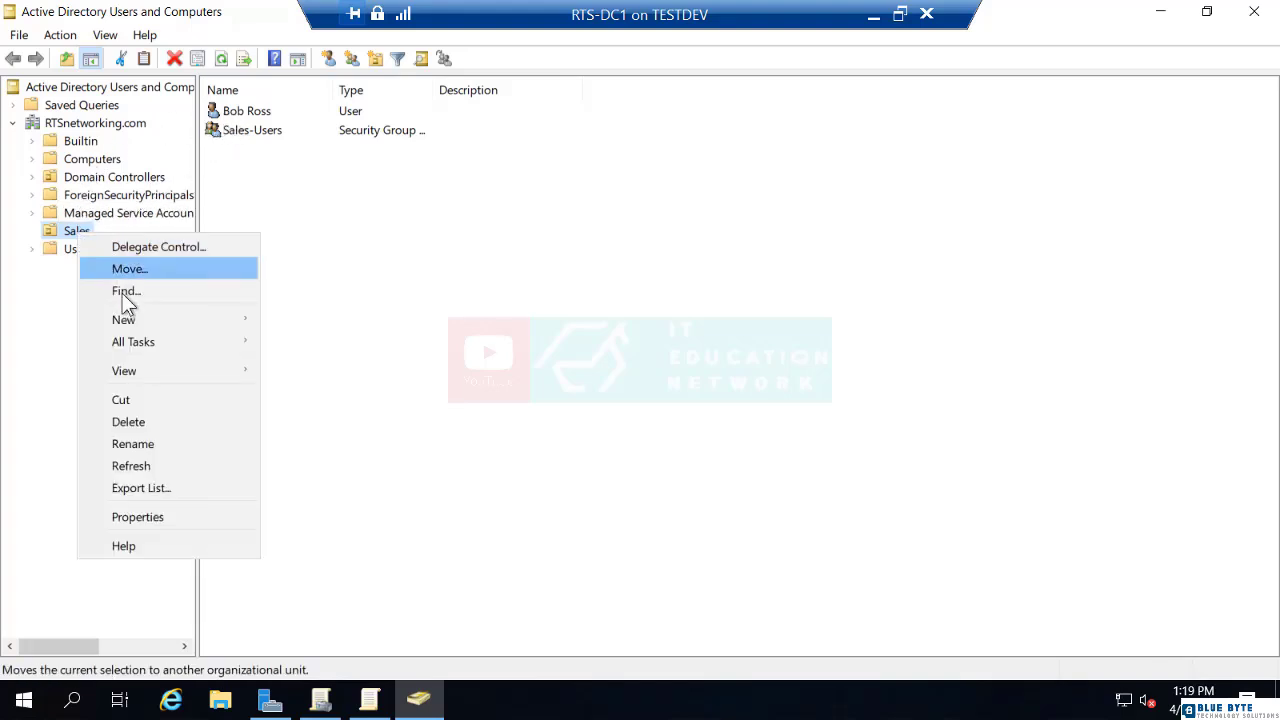
mouse_move(127, 319)
click(314, 319)
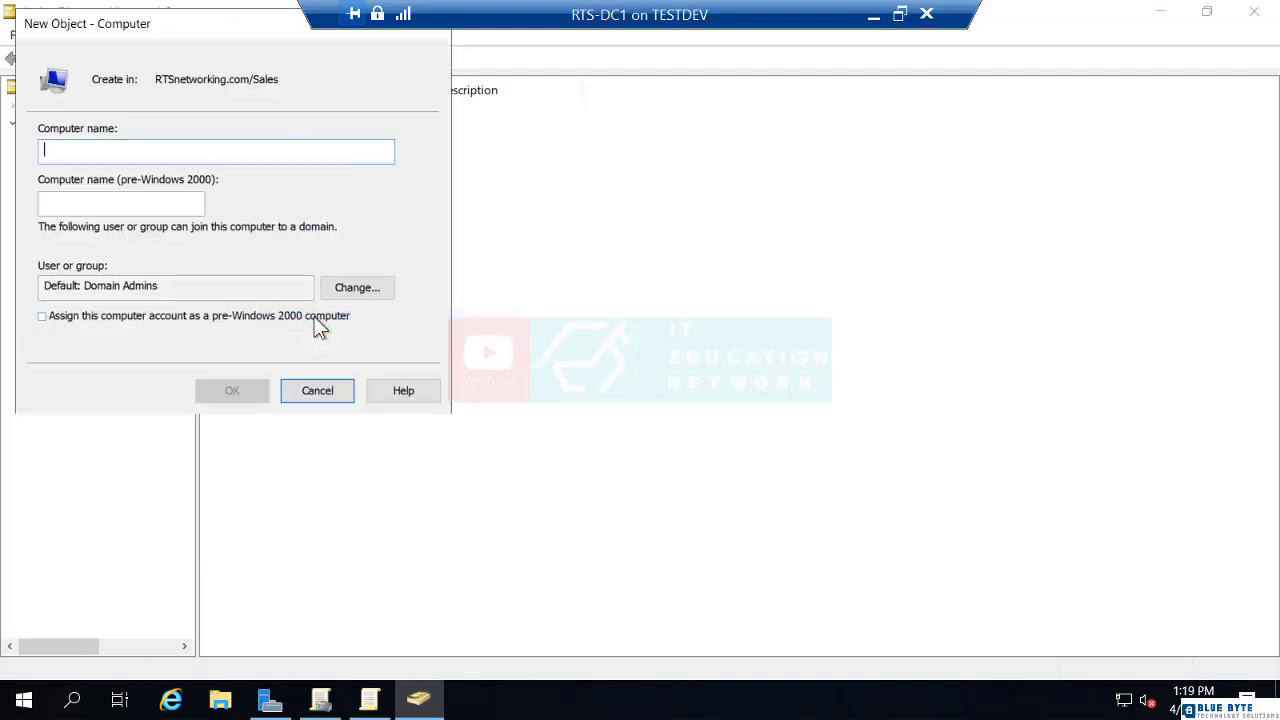
text(RT)
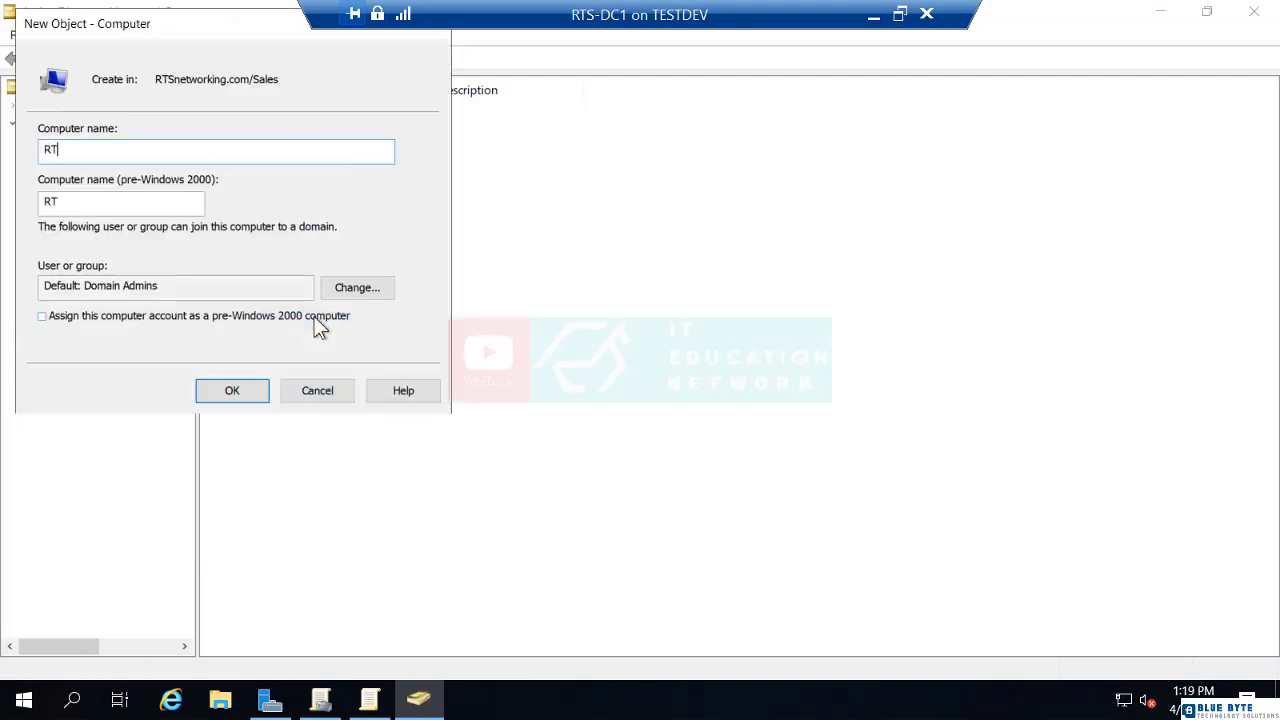
text(S-CLient)
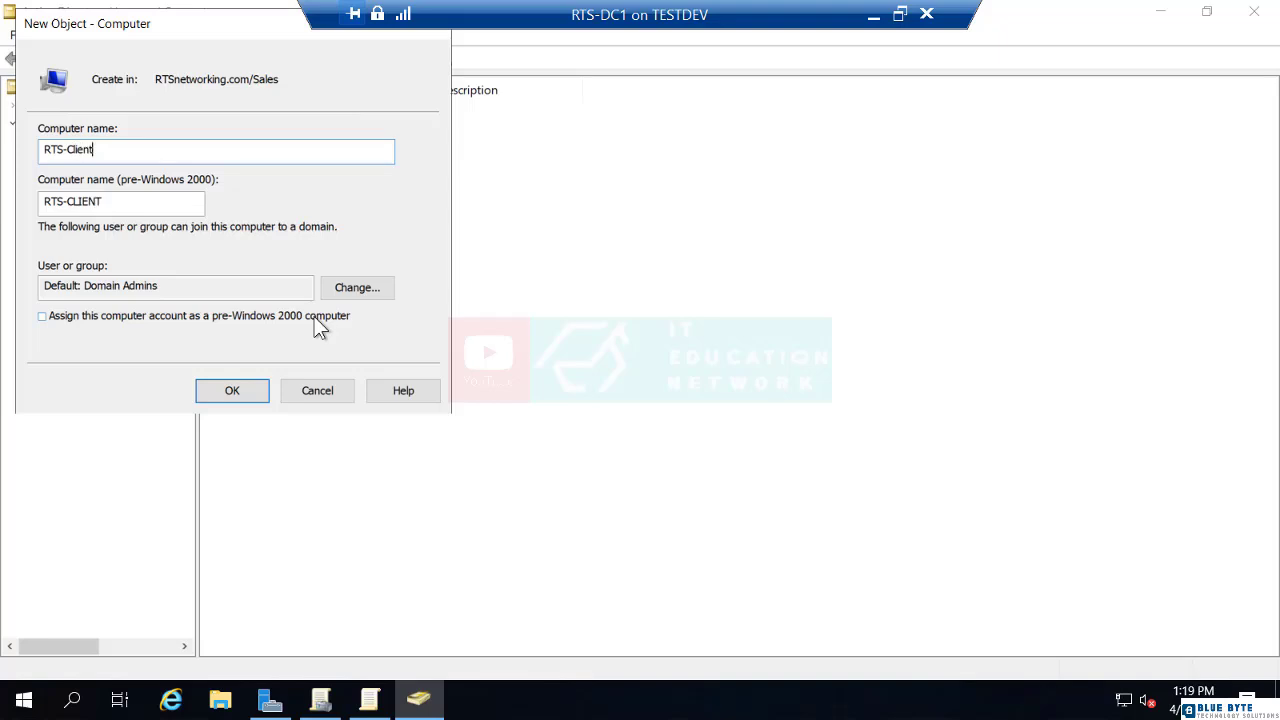
text(01)
click(237, 393)
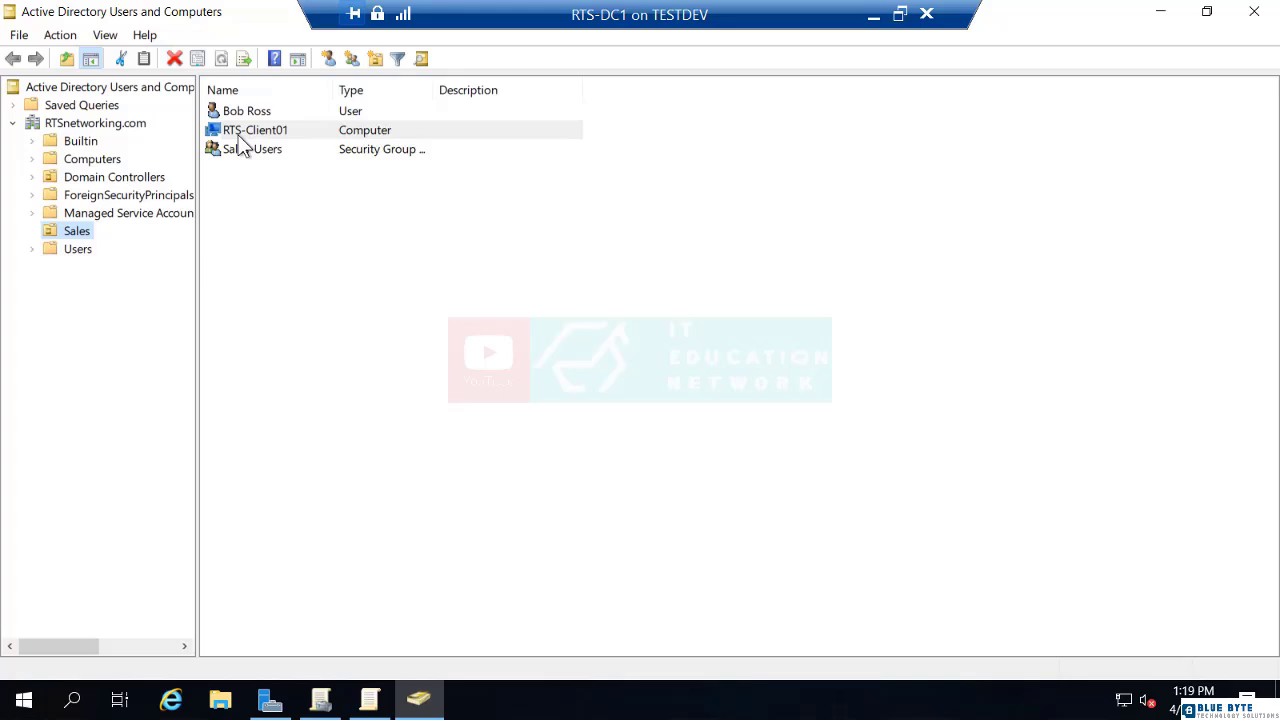
In Group Policy Management, check the scope of the Device Install Restrictions link under Sales and compare it with the objects in the Sales OU
click(320, 700)
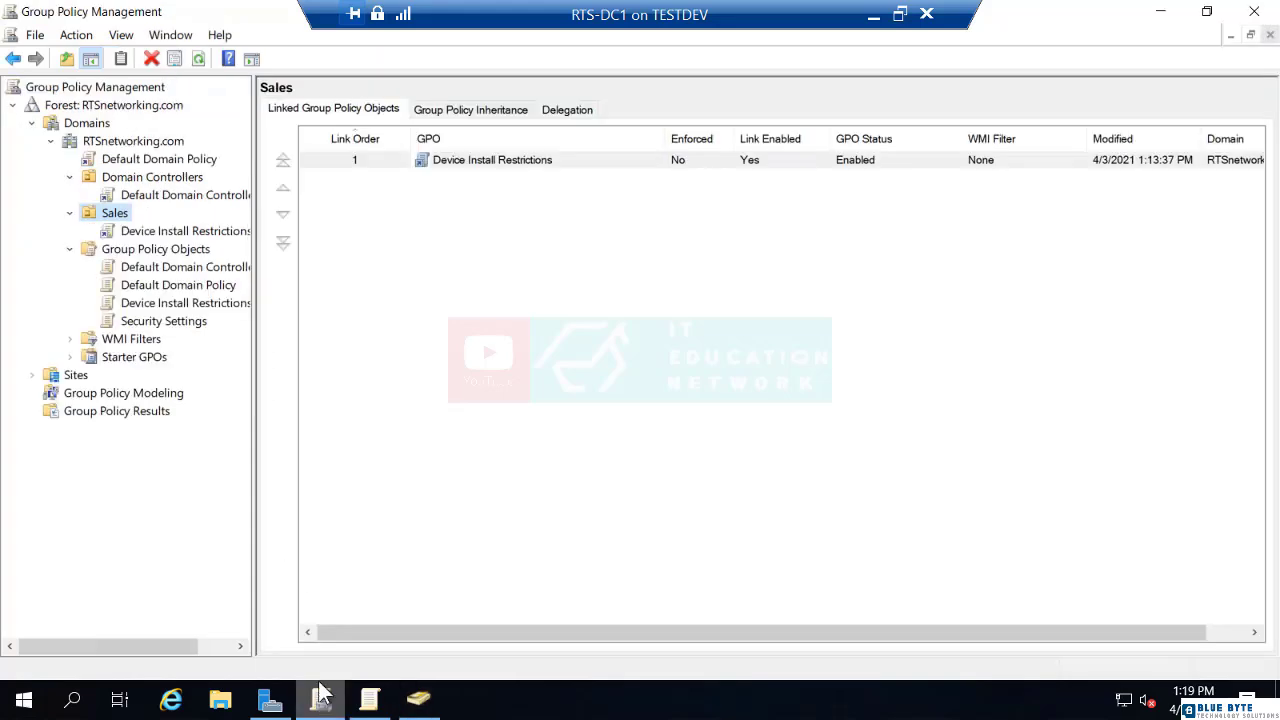
click(200, 238)
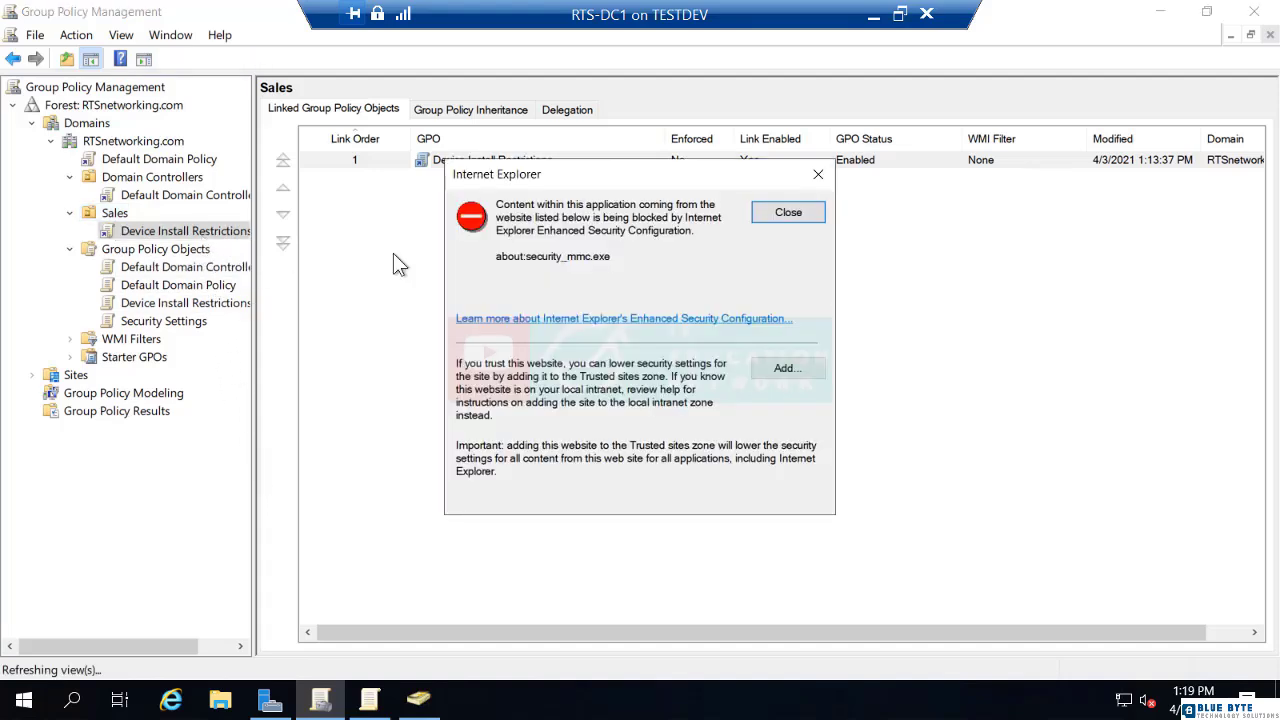
click(815, 215)
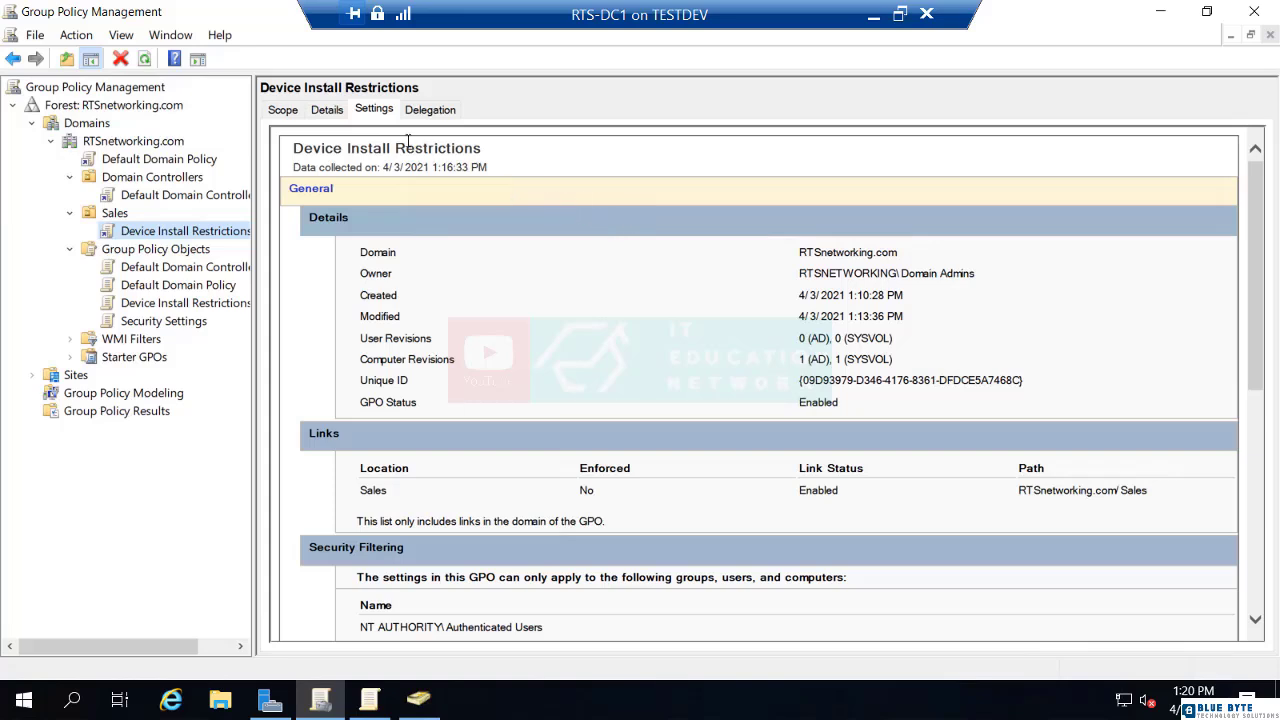
click(281, 112)
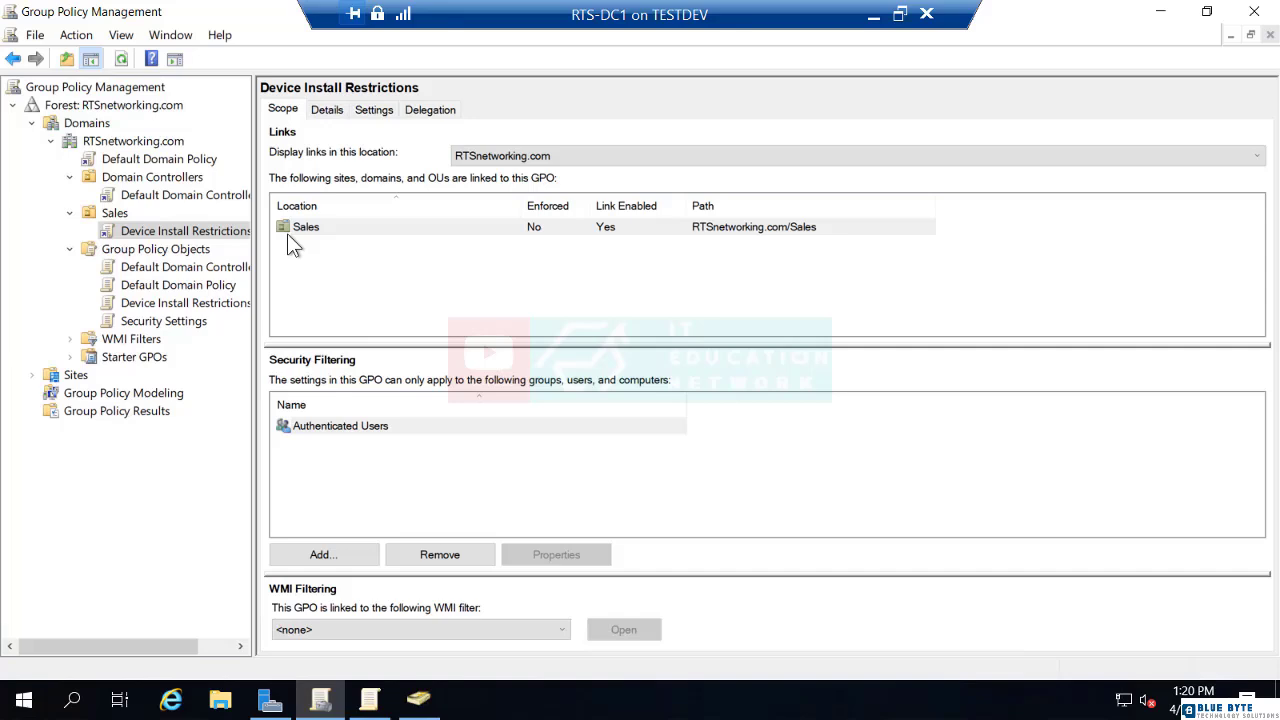
click(418, 699)
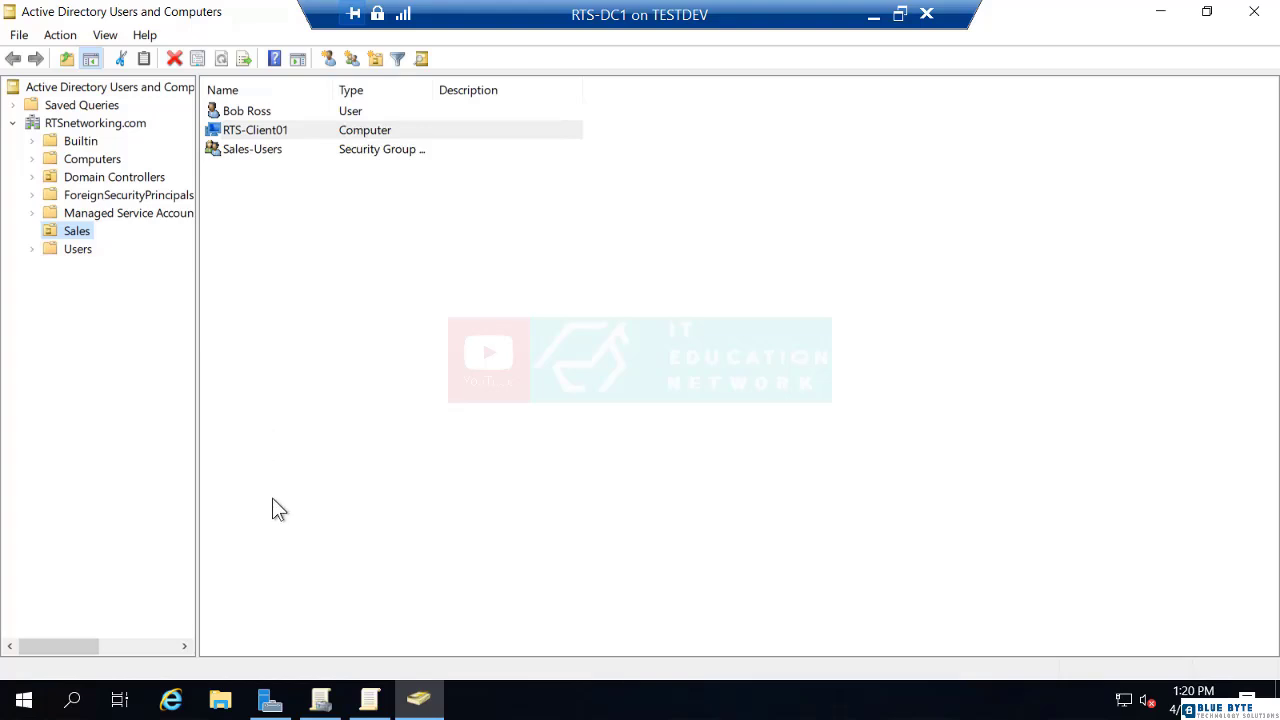
click(318, 702)
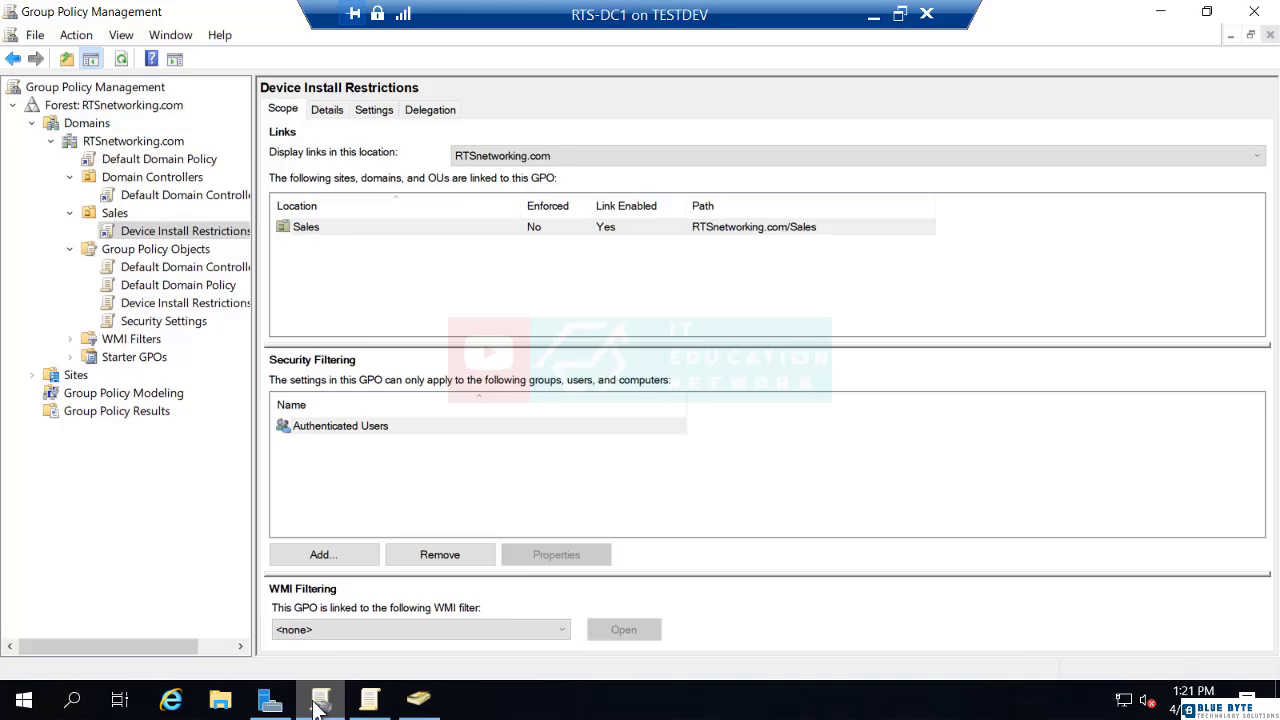
Switch to the Group Policy Management Editor and widen the console tree until the Device Installation Restrictions folder name is fully readable
click(371, 702)
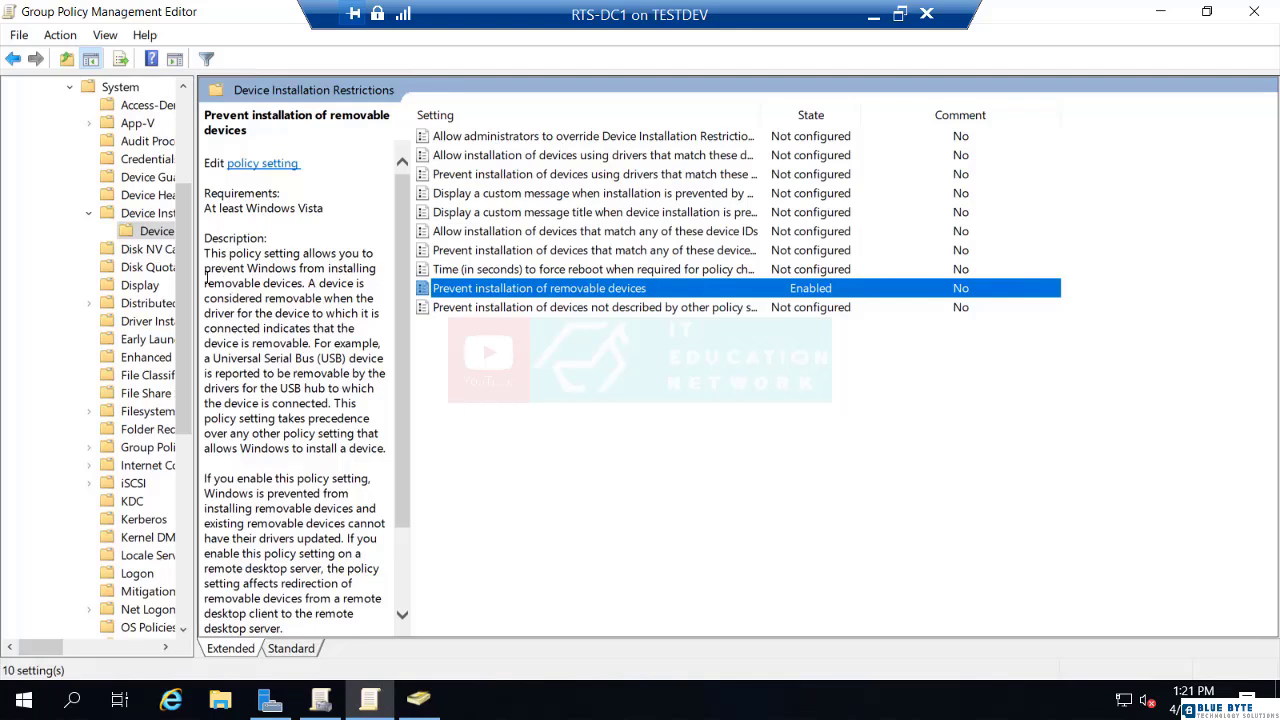
drag(186, 238, 185, 148)
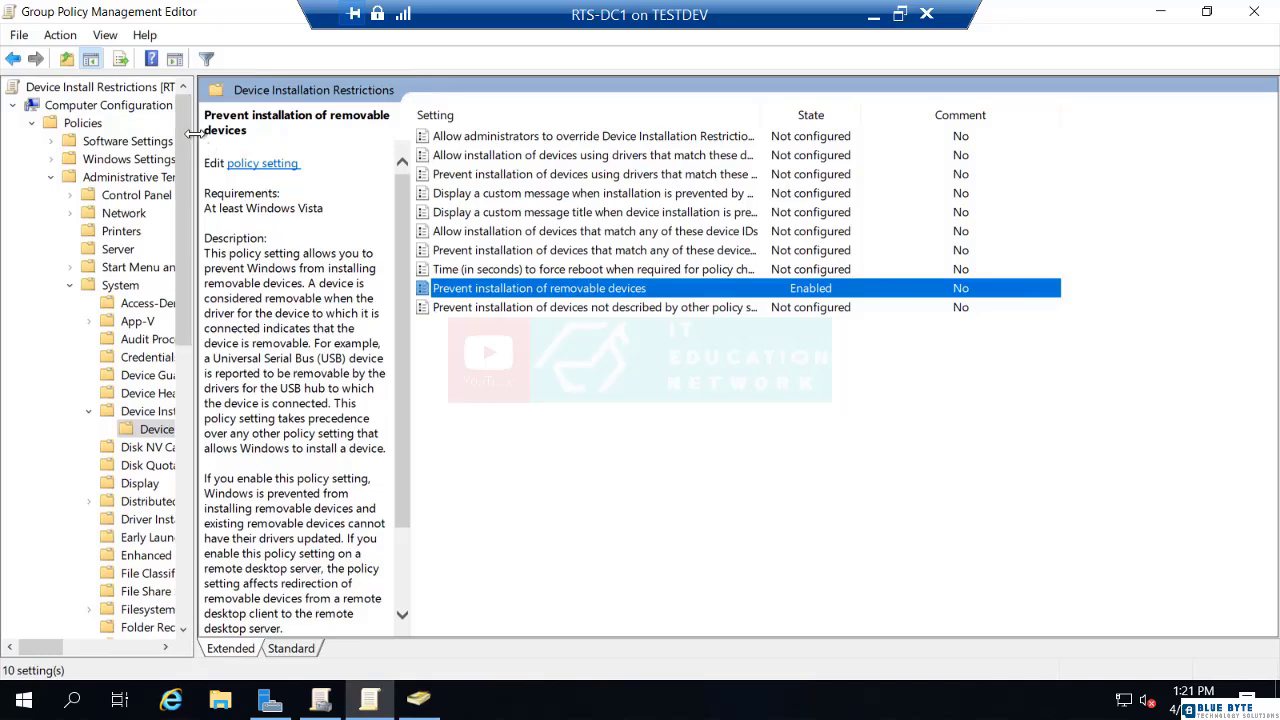
drag(196, 134, 275, 140)
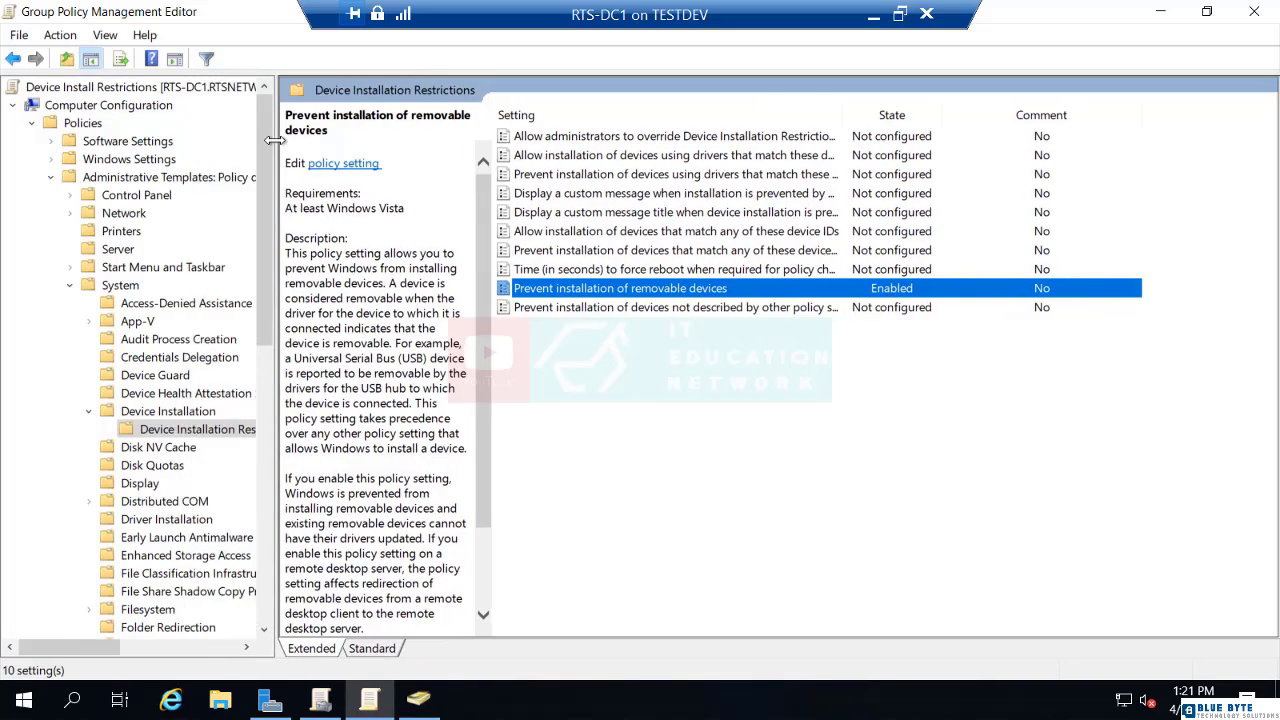
drag(273, 140, 328, 147)
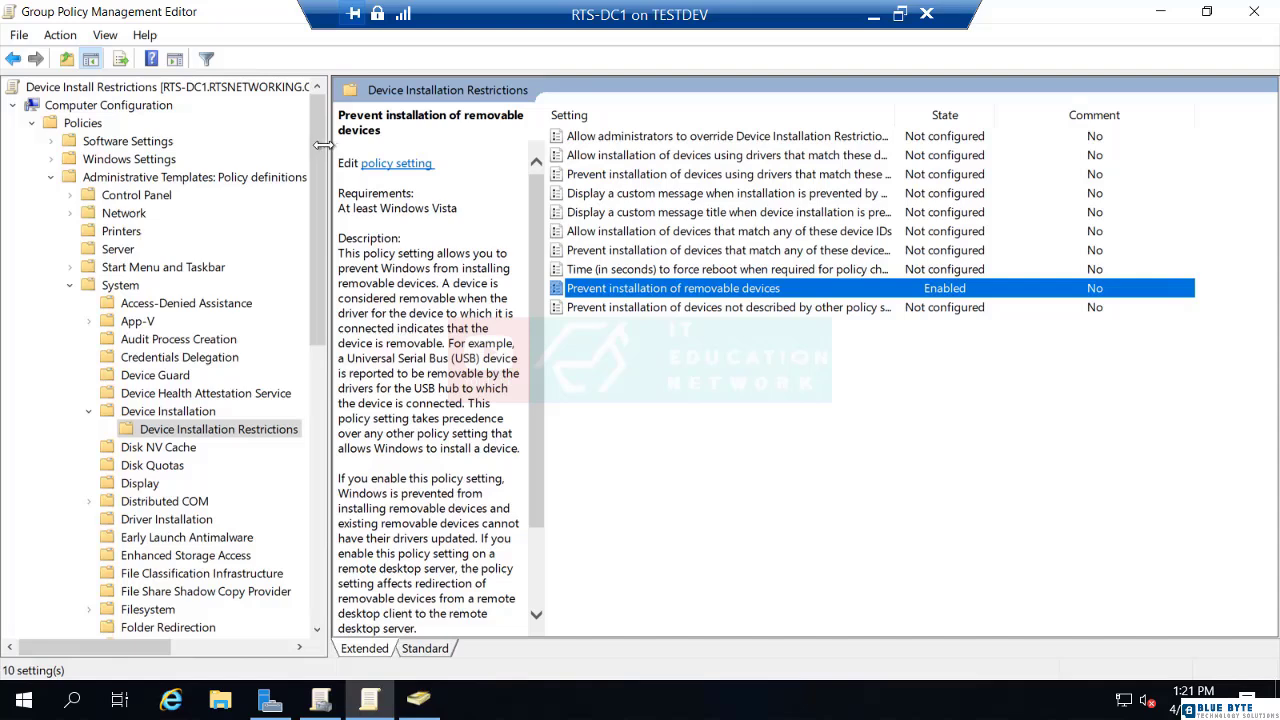
Expand the Administrative Templates under both Computer Configuration and User Configuration to compare their policy folders
click(50, 177)
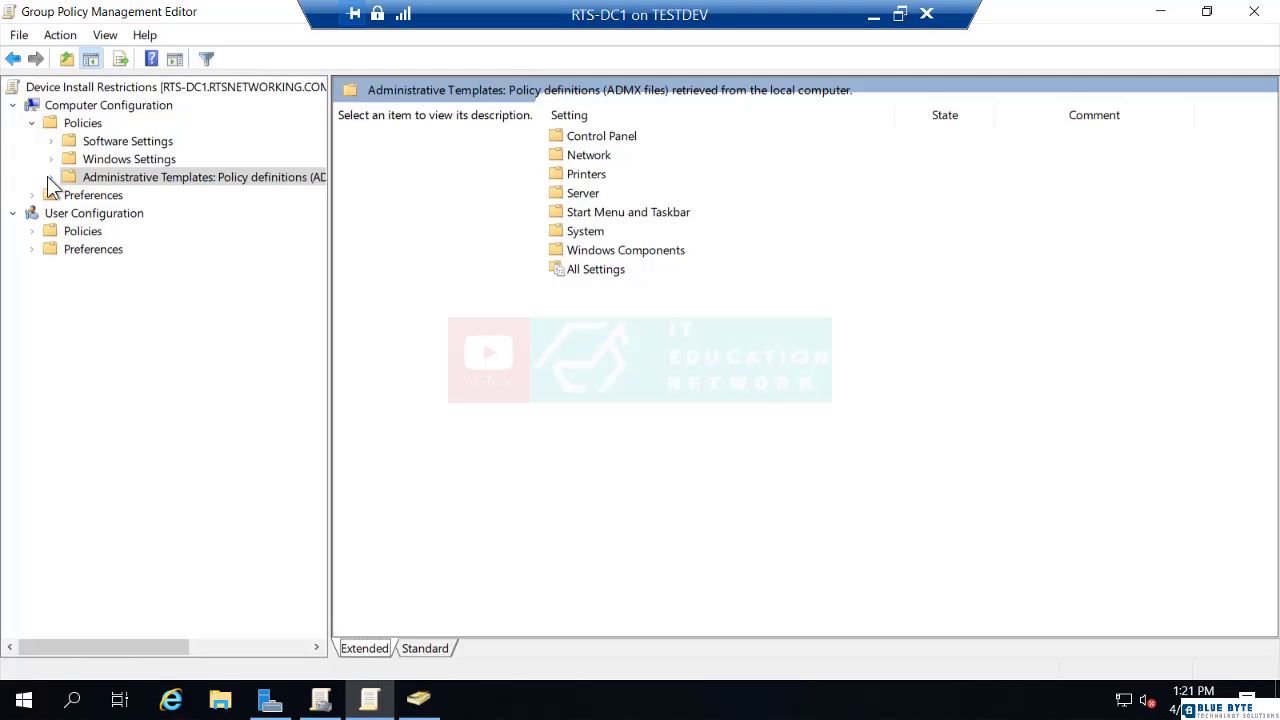
click(33, 231)
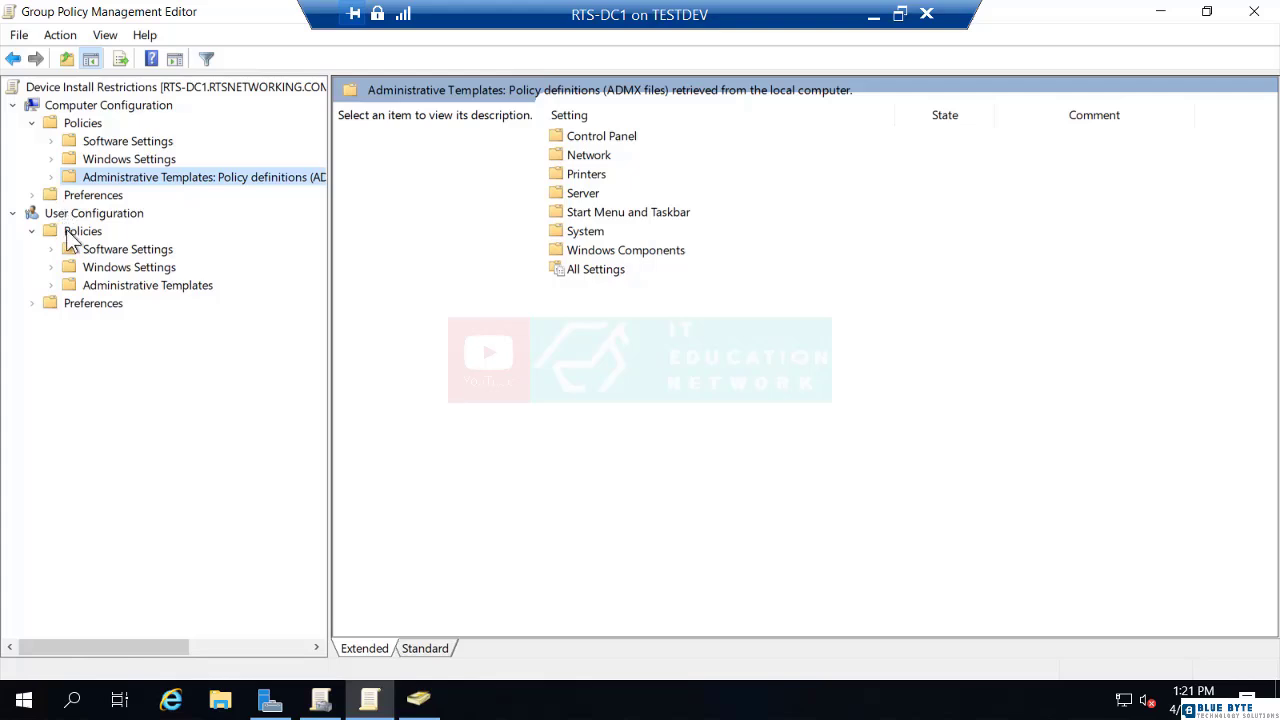
click(52, 285)
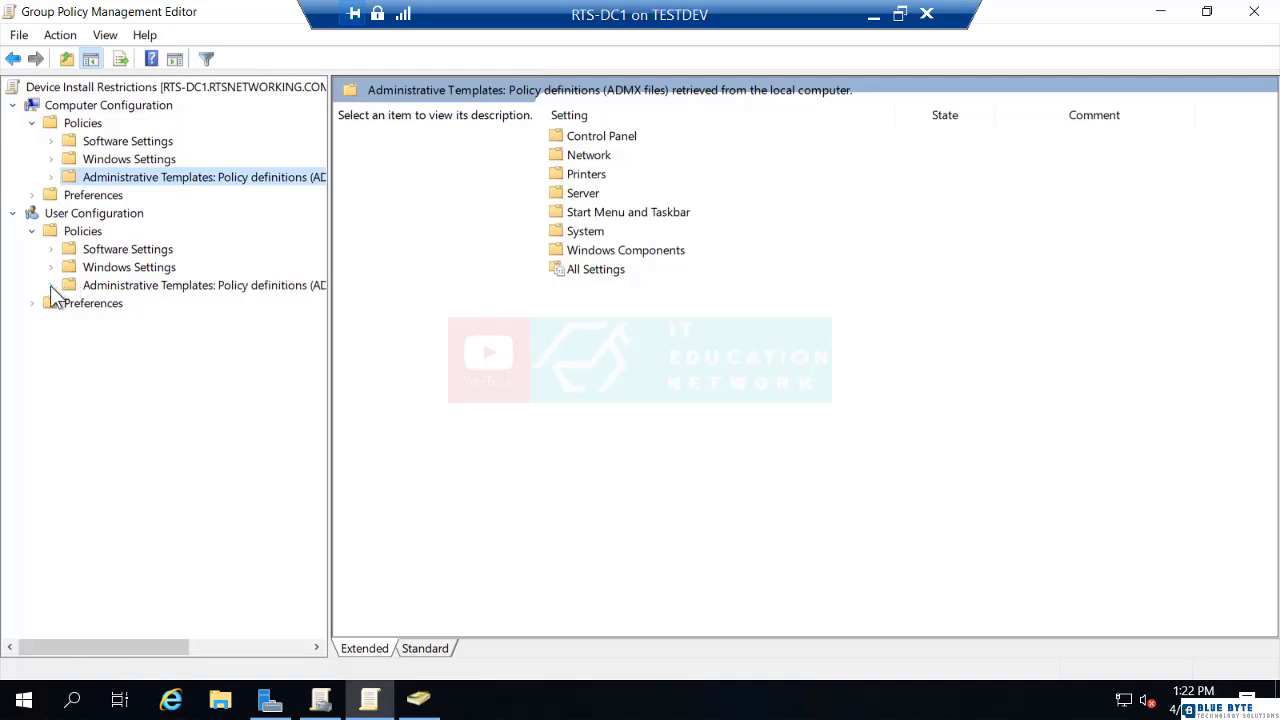
click(51, 177)
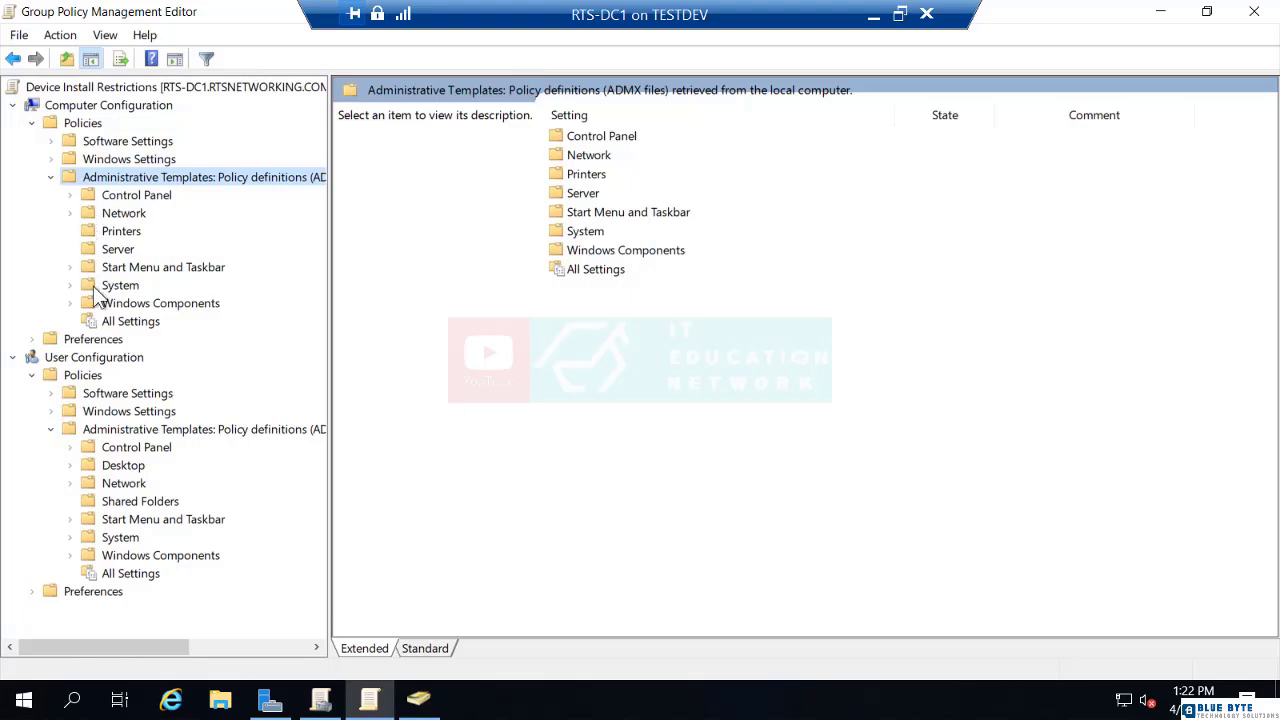
View the user policy Prohibit access to Control Panel and PC settings, then close it without changing it
click(122, 446)
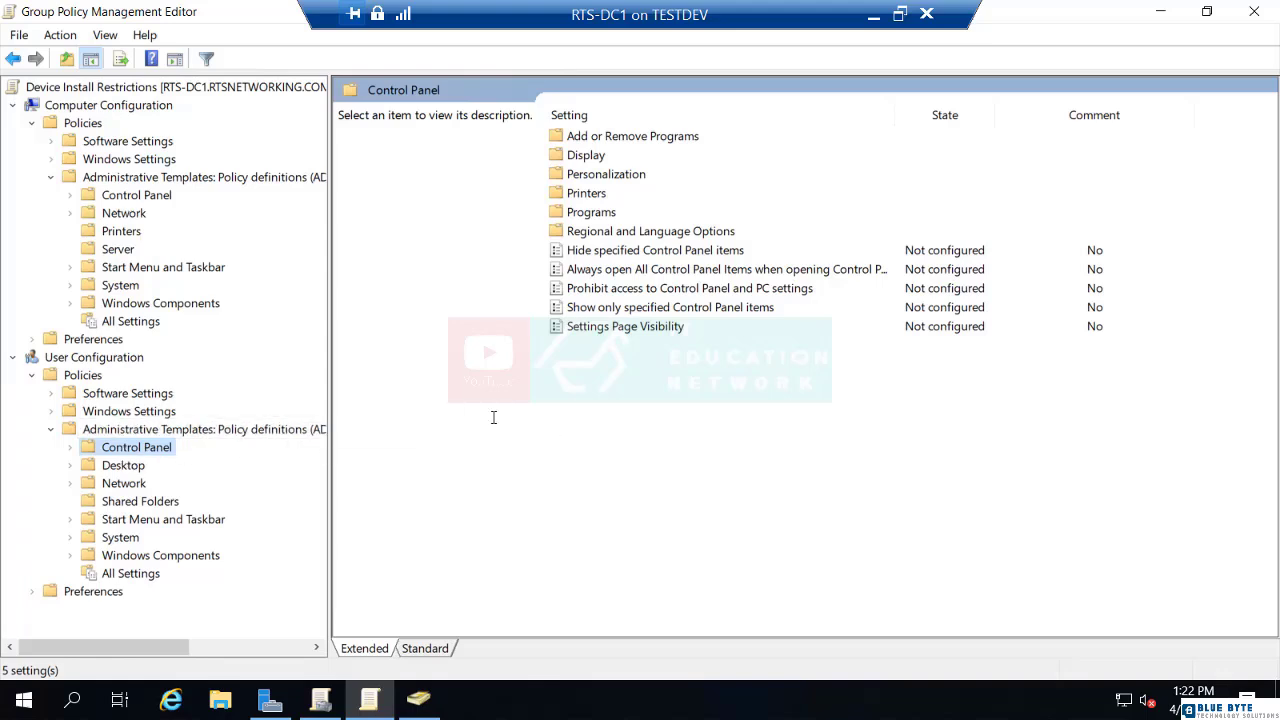
click(598, 290)
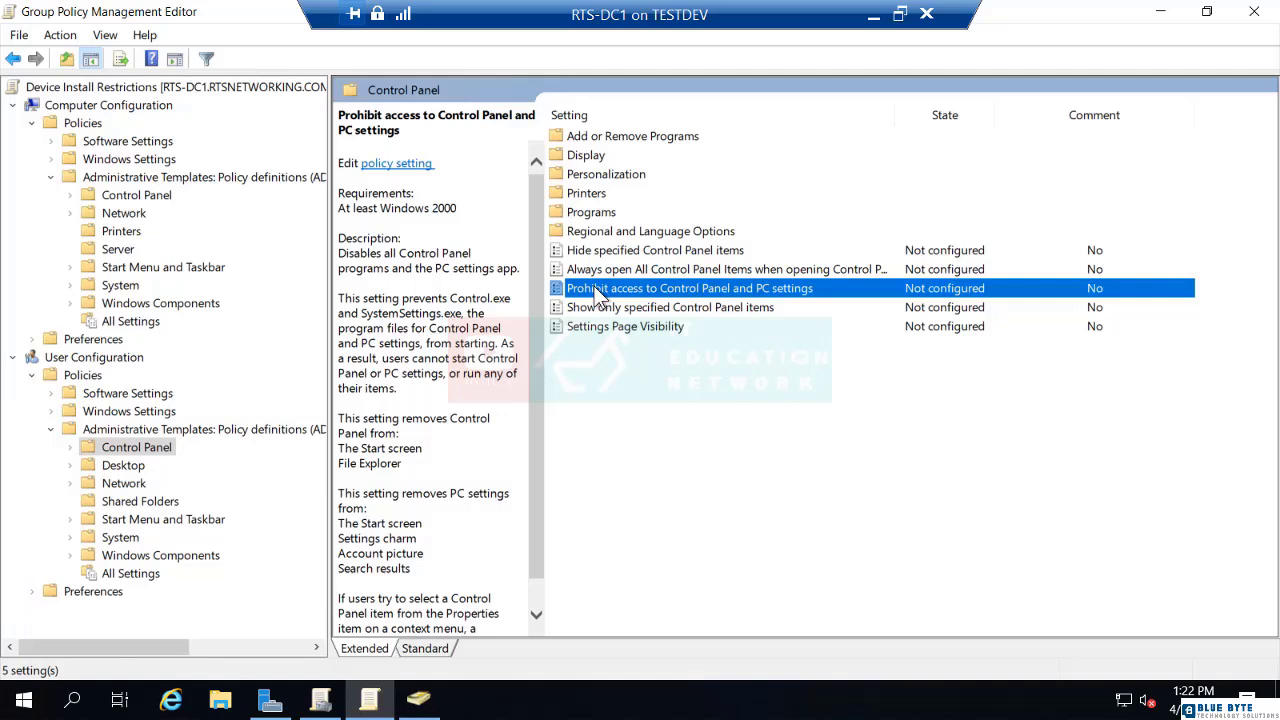
double_click(596, 287)
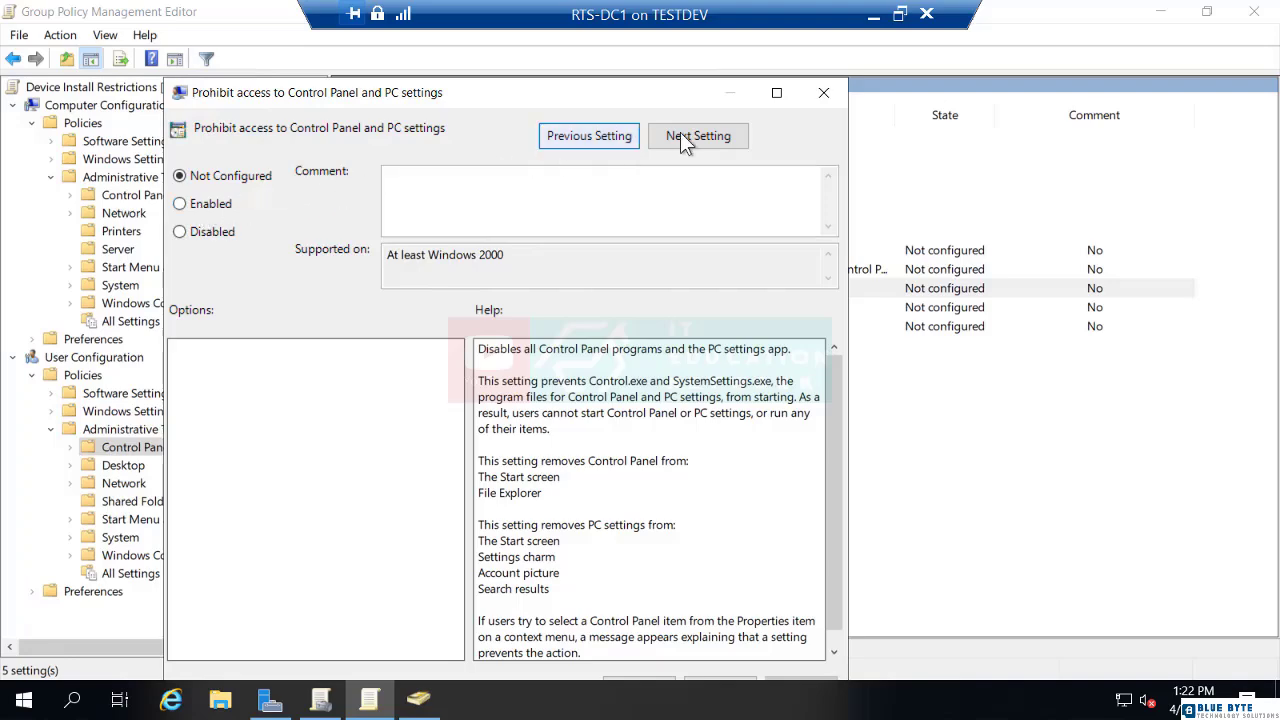
click(824, 94)
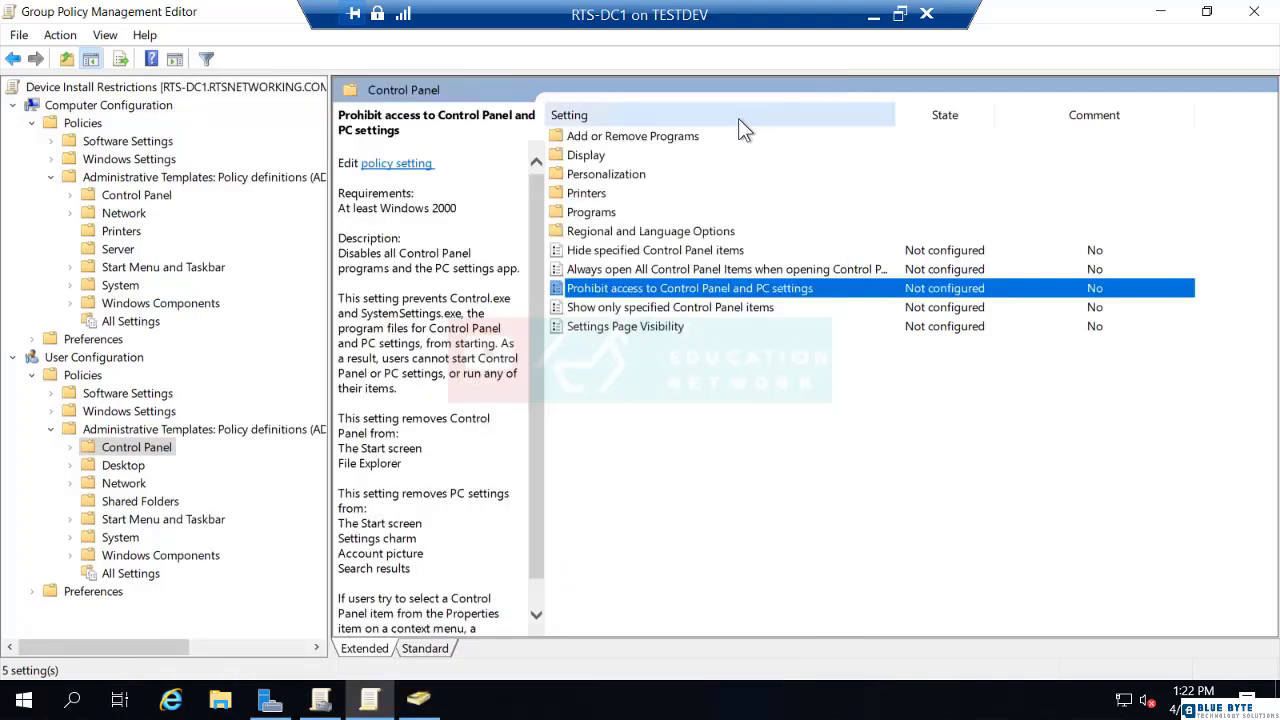
Review the computer Control Panel policies and the user Windows Settings categories, and close the policy editor
click(115, 197)
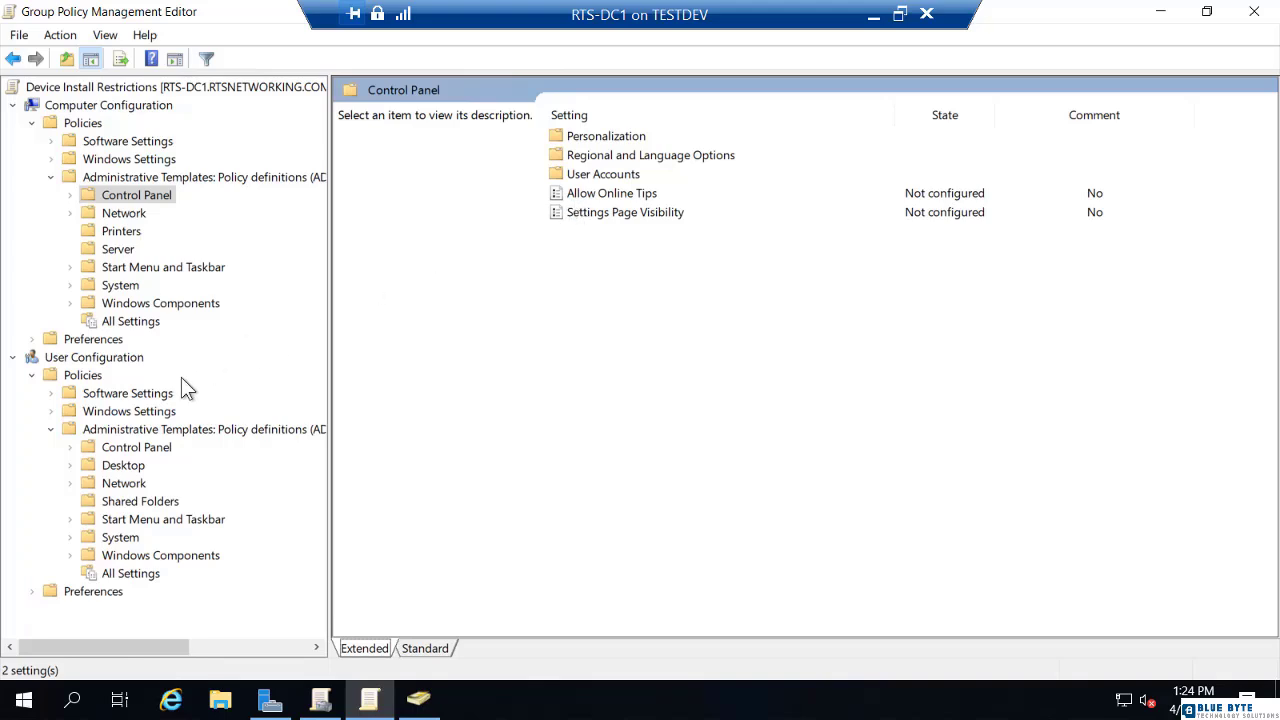
click(50, 411)
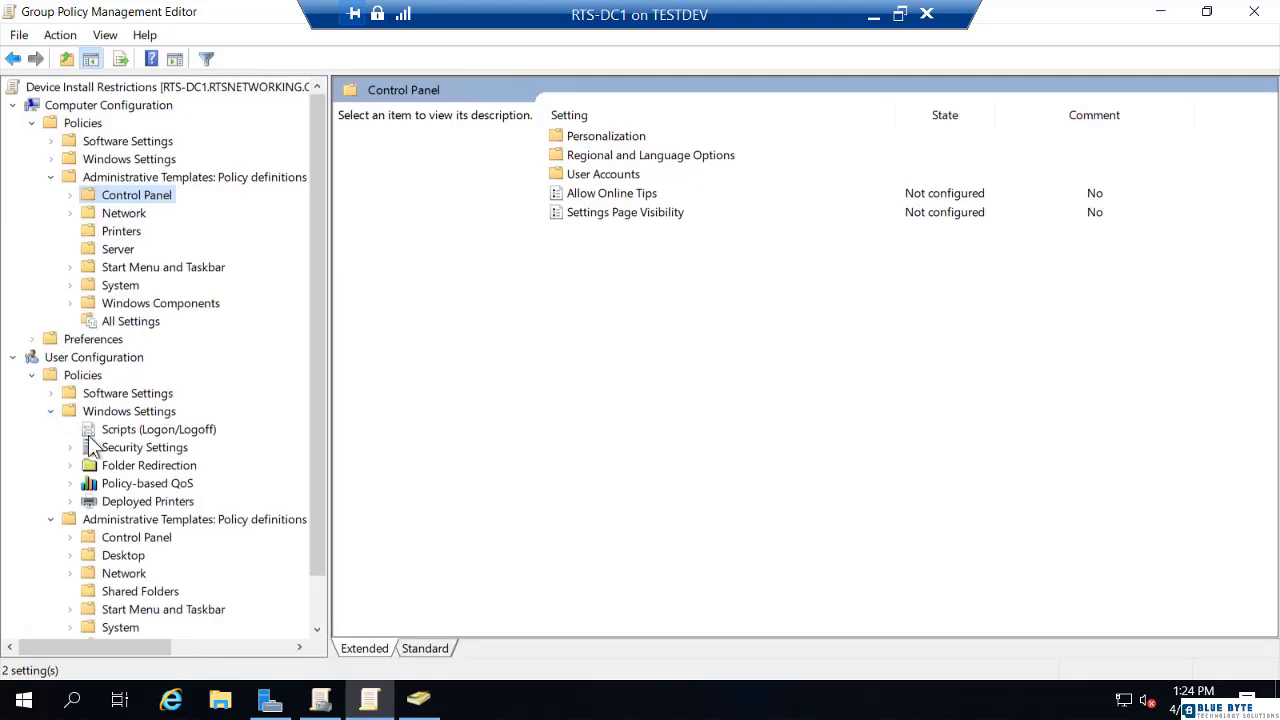
scroll(136, 560, down, 1)
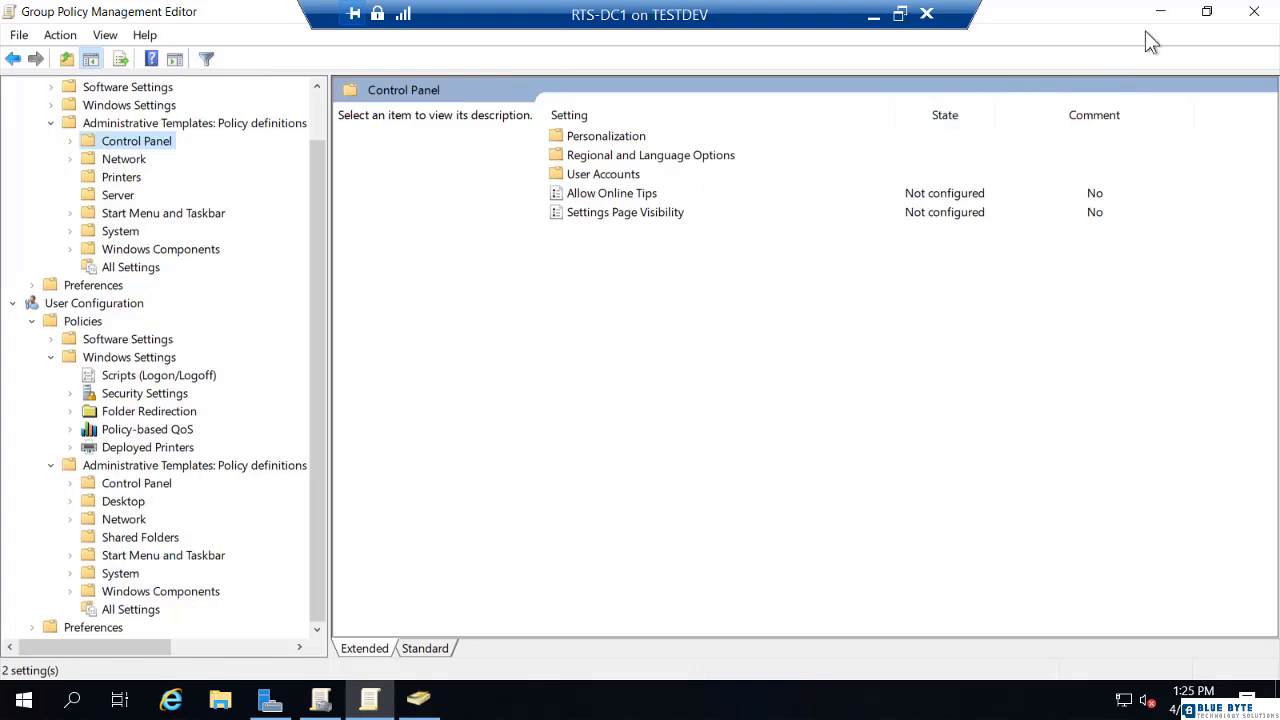
click(1254, 11)
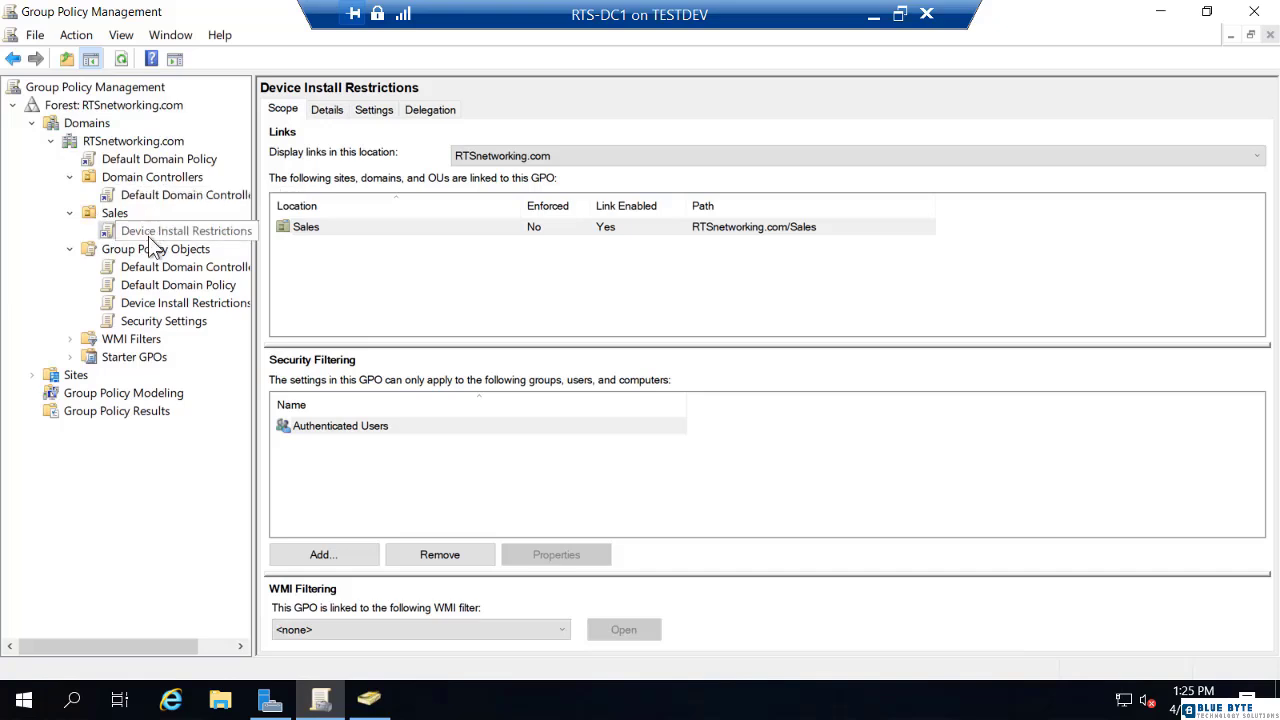
Review the settings report and scope of the Device Install Restrictions GPO in the Group Policy Objects container
click(155, 306)
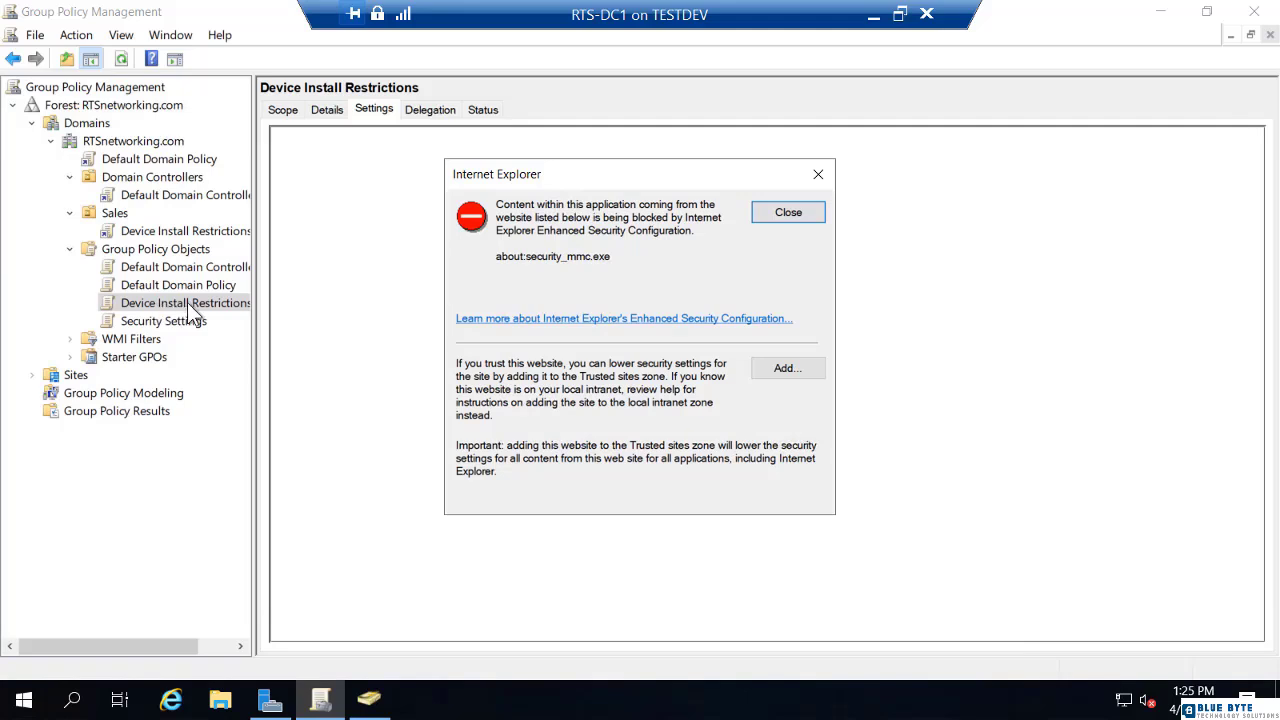
click(801, 219)
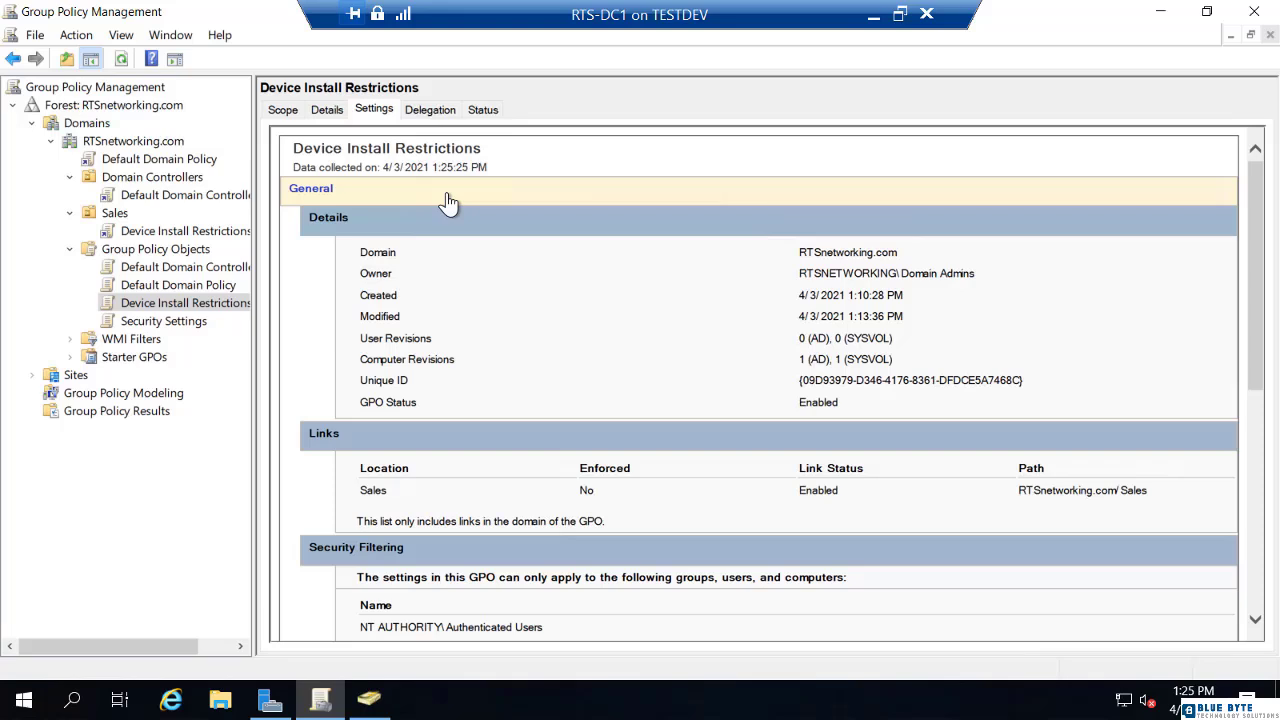
click(285, 112)
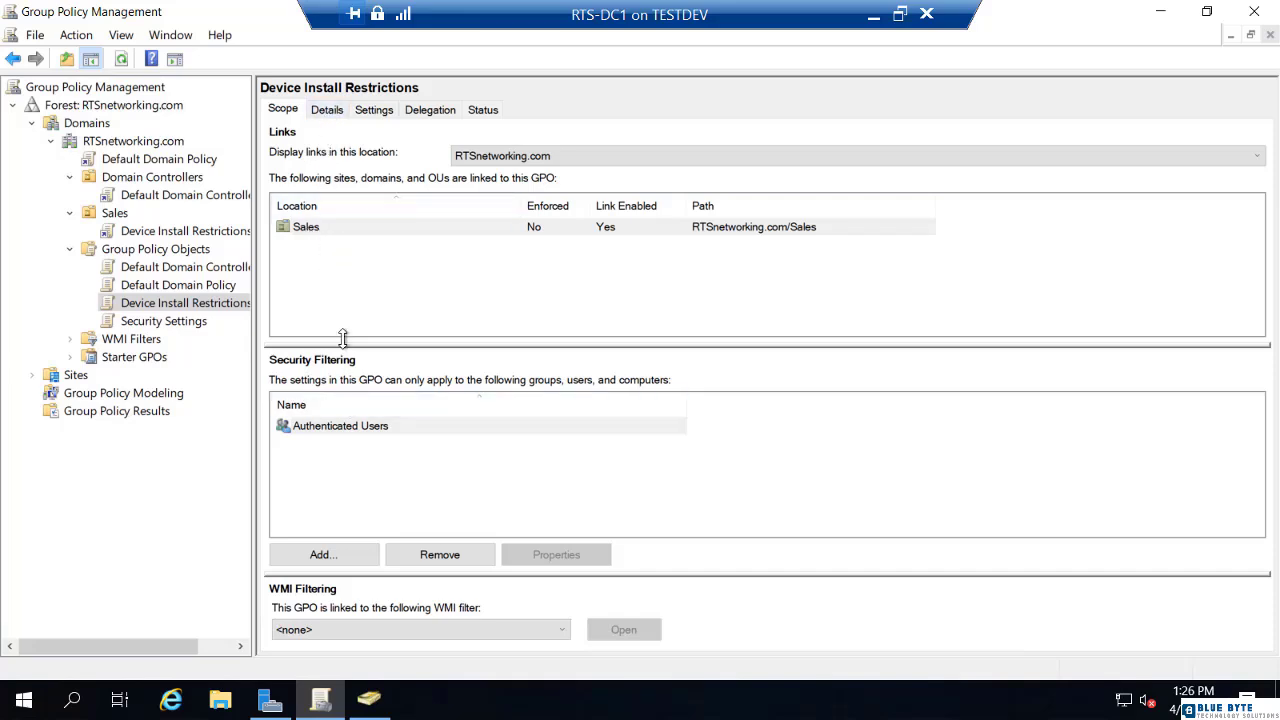
Set the GPO status of Device Install Restrictions to All settings disabled in its details and confirm the change
click(328, 112)
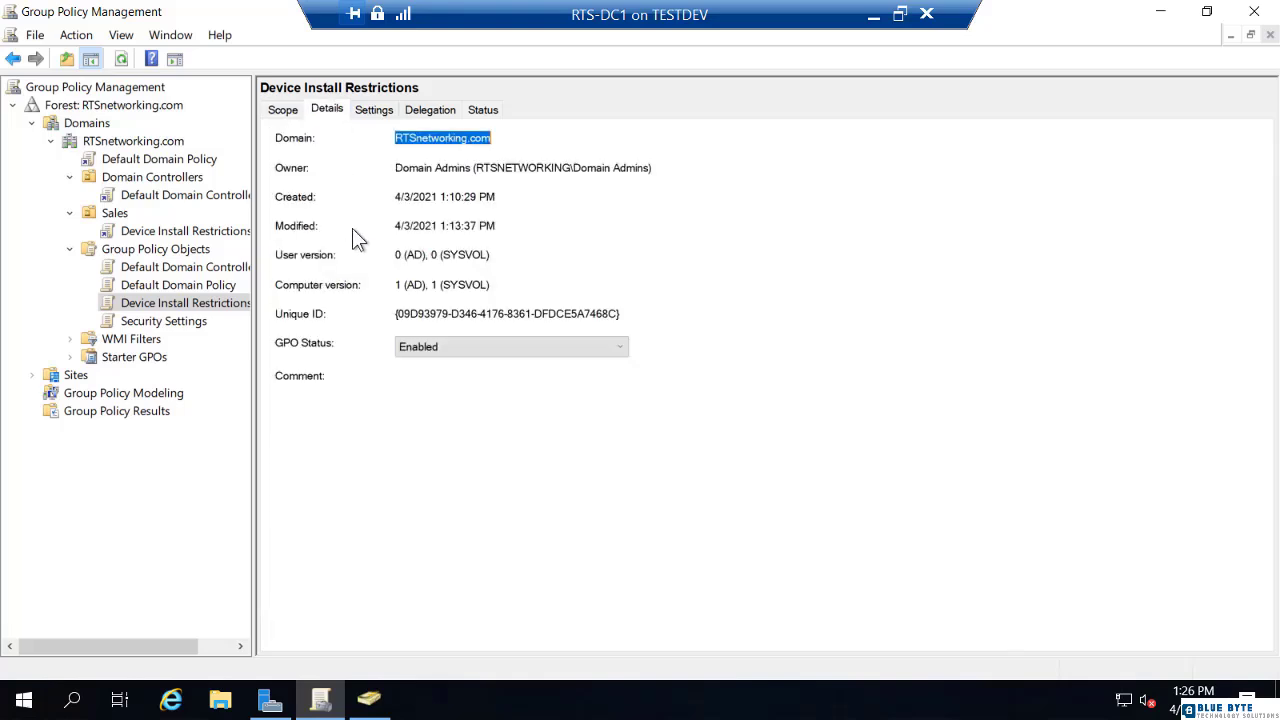
click(423, 346)
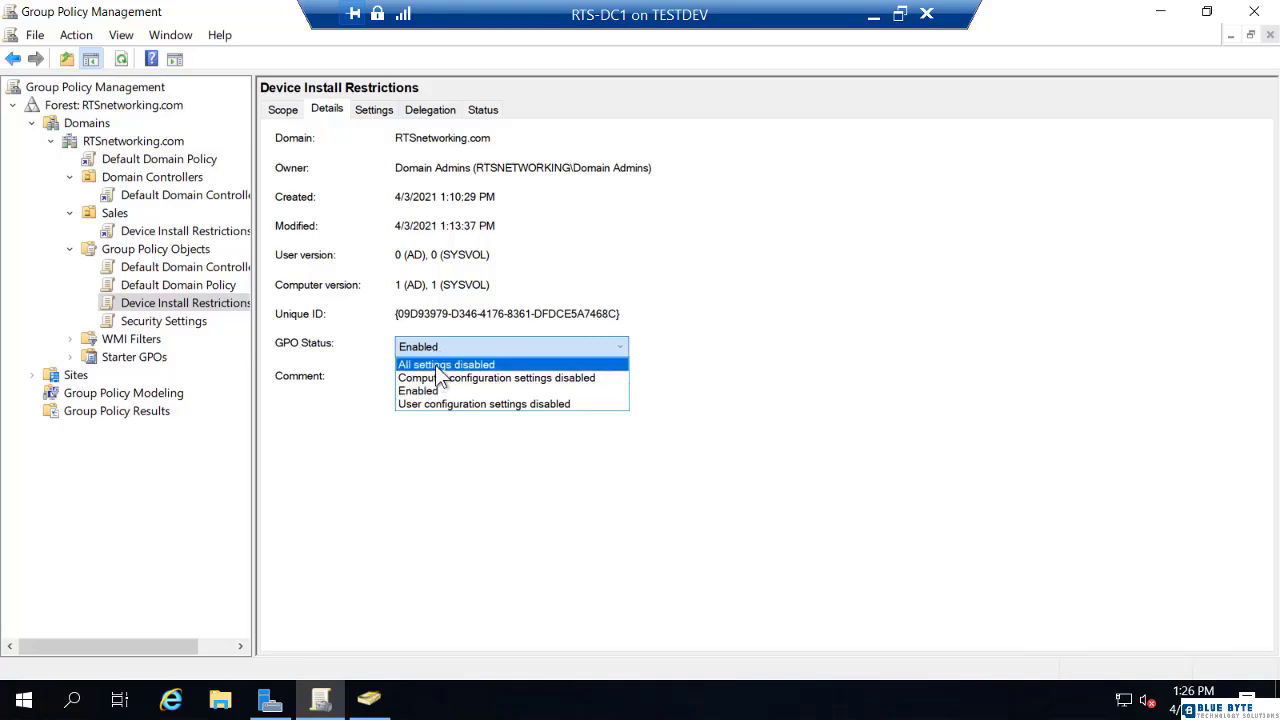
click(435, 365)
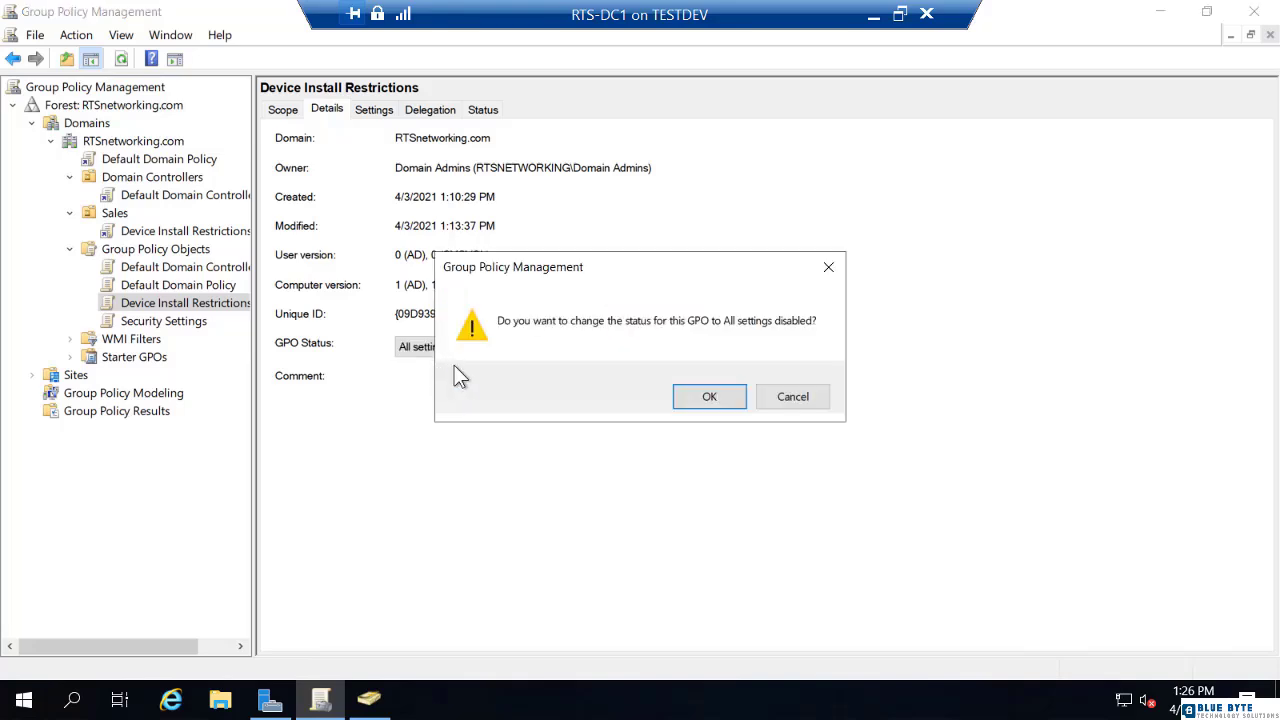
click(709, 397)
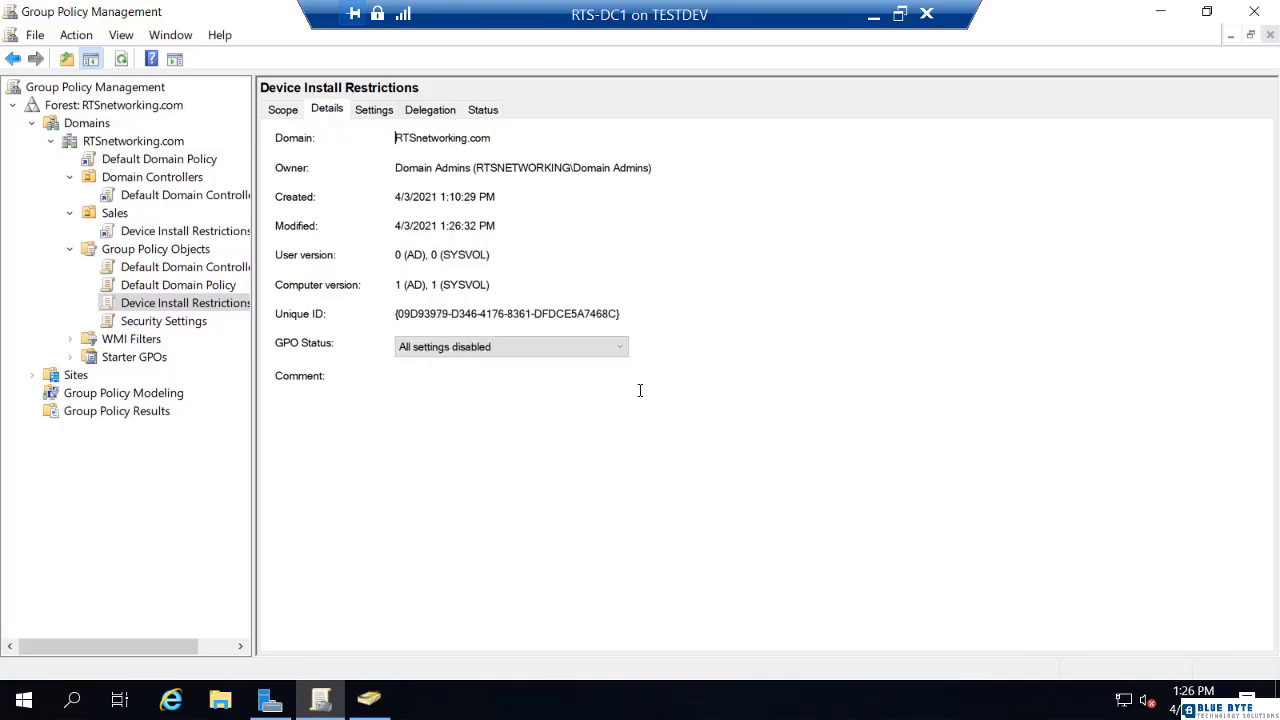
Set the GPO status back to Enabled, and view the available status options without choosing another one
click(538, 348)
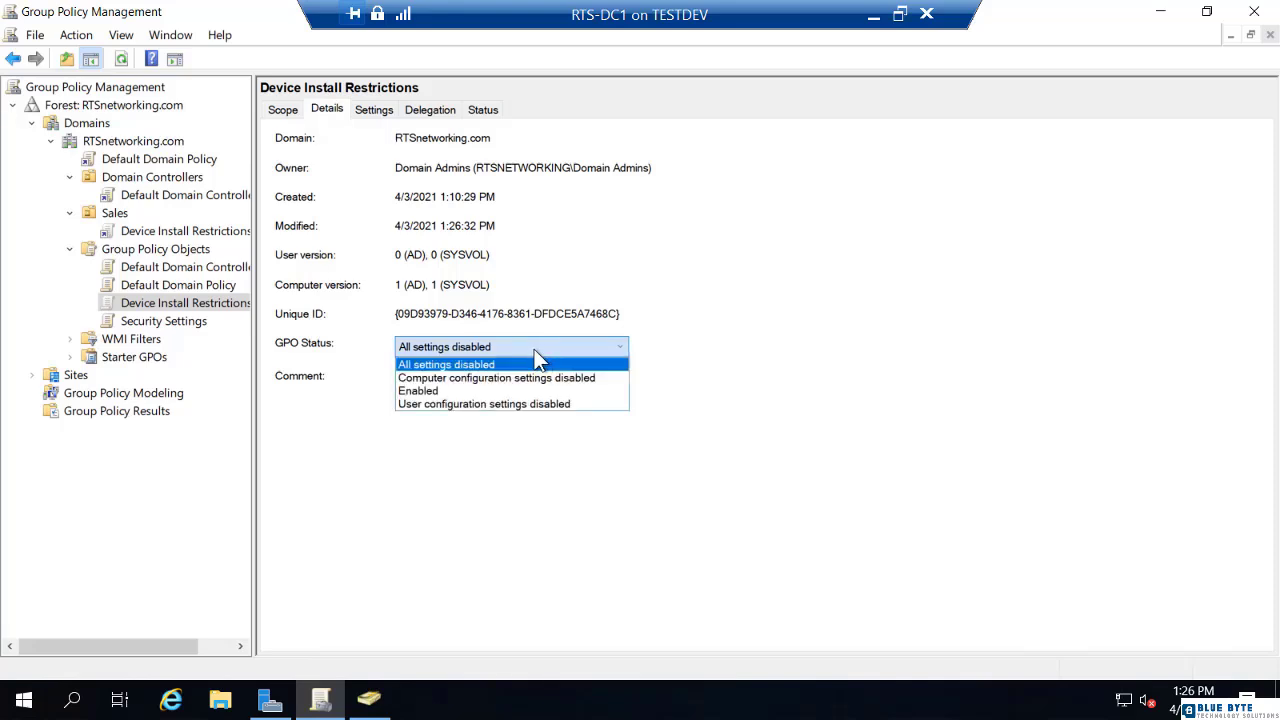
click(452, 392)
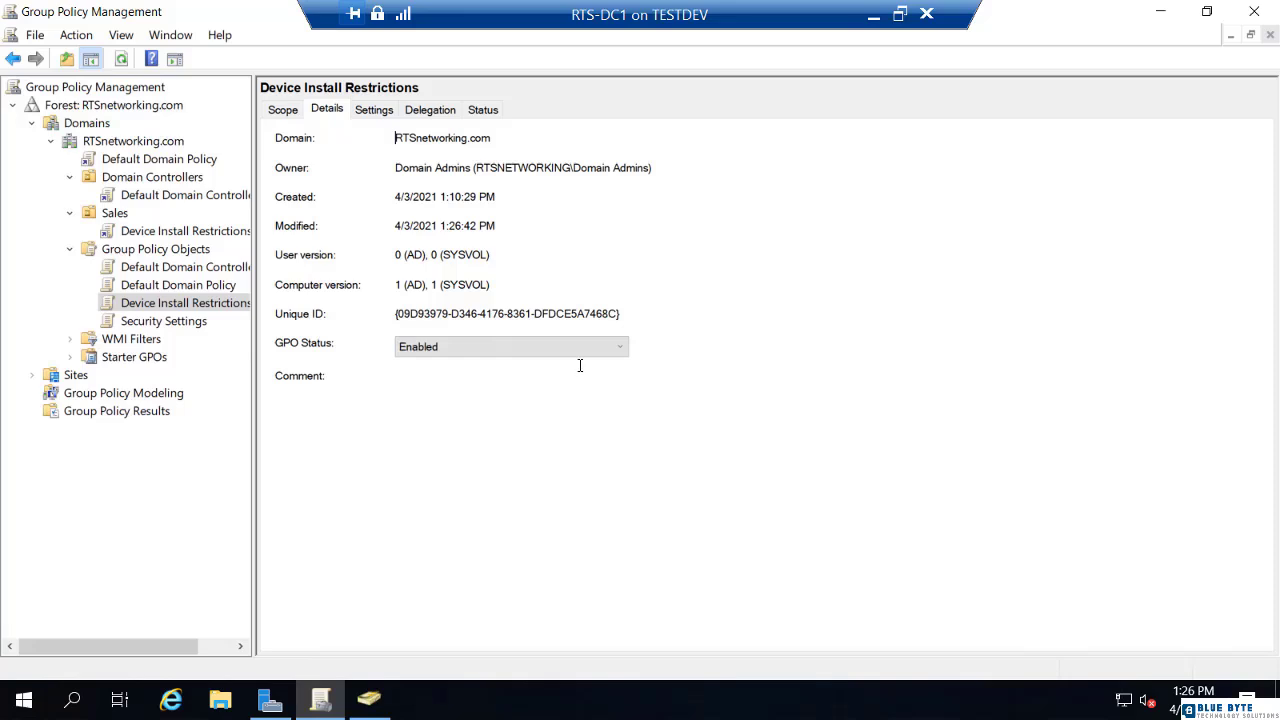
click(562, 345)
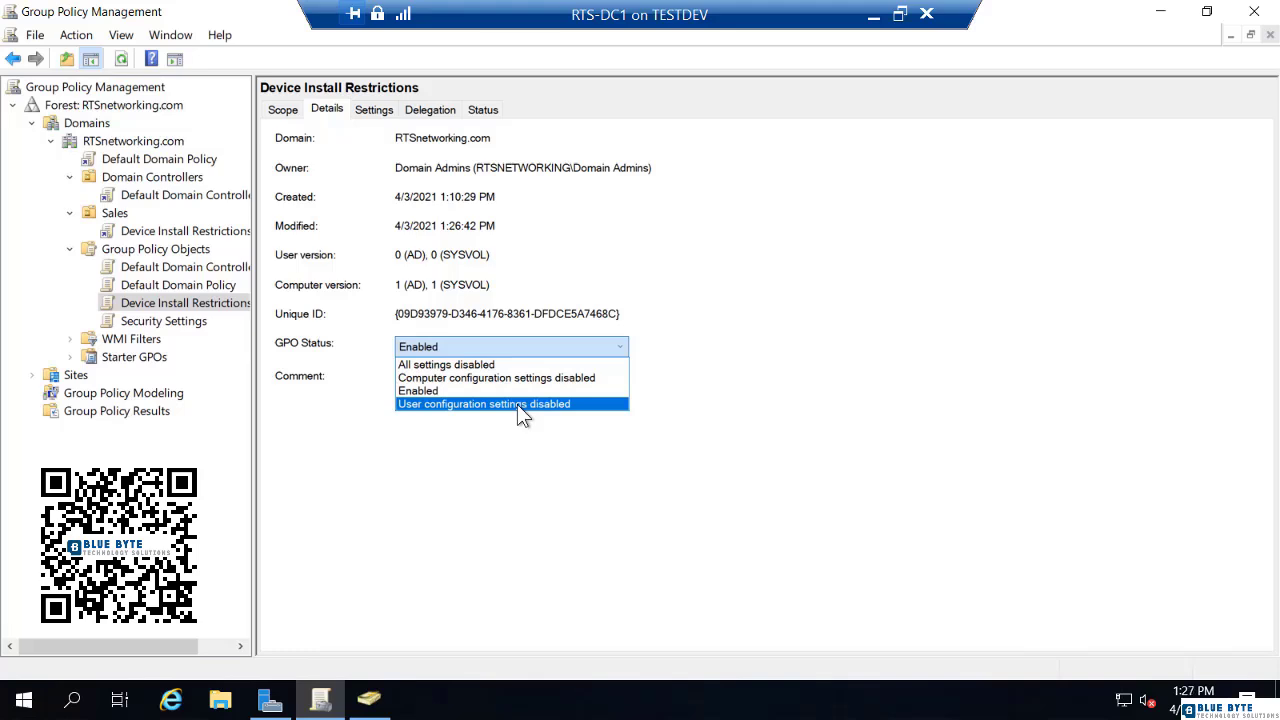
click(478, 288)
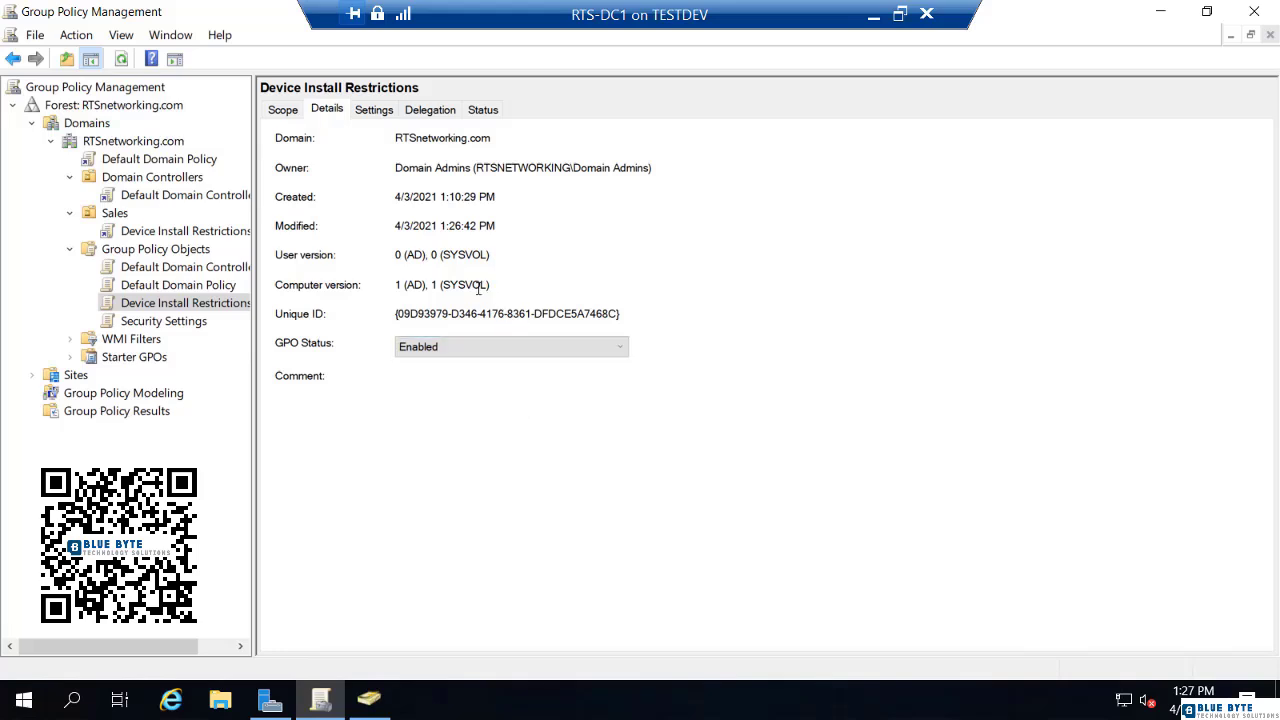
Review the GPO's settings report down to User Configuration, and examine the Domain Admins entry among its delegated permissions
click(376, 112)
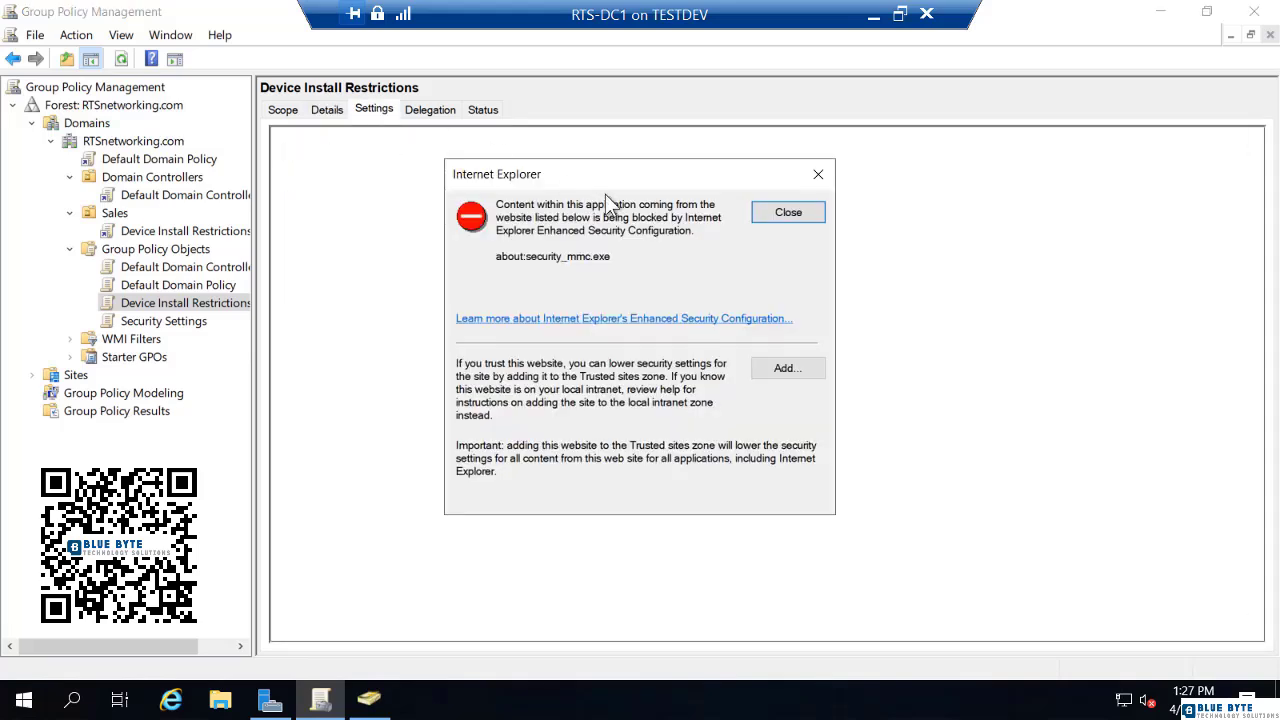
click(803, 217)
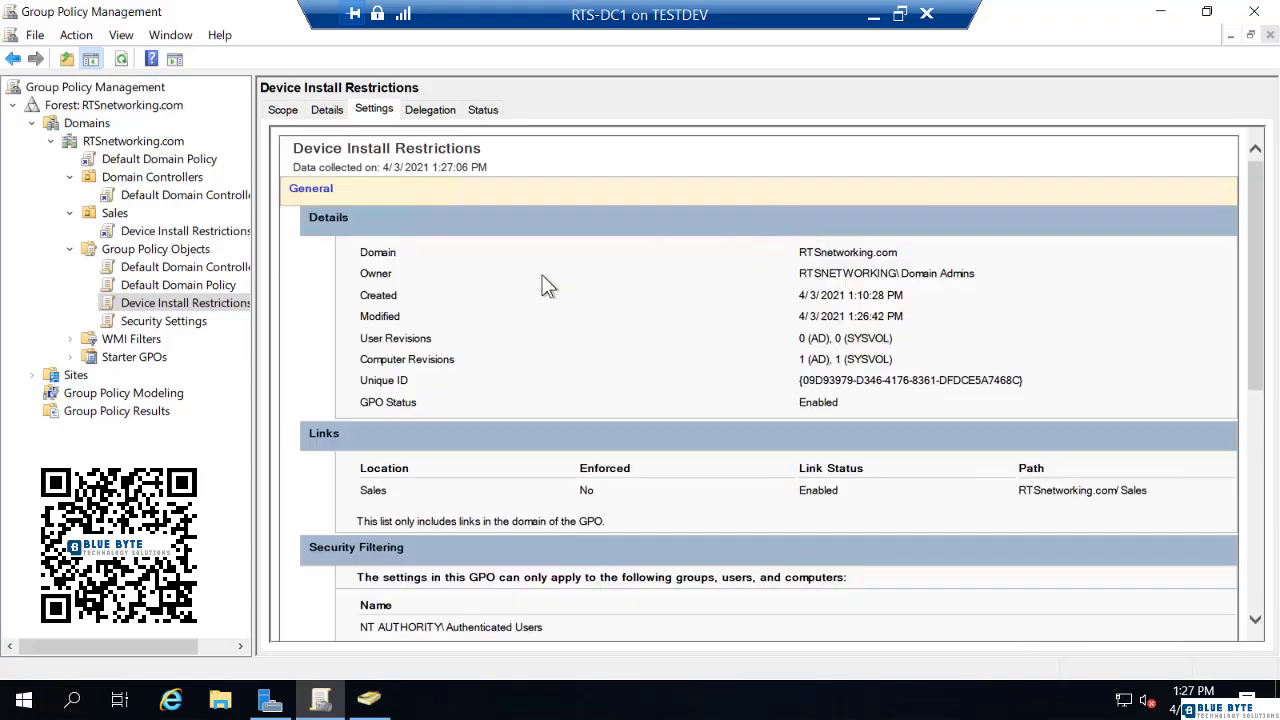
scroll(533, 285, down, 3)
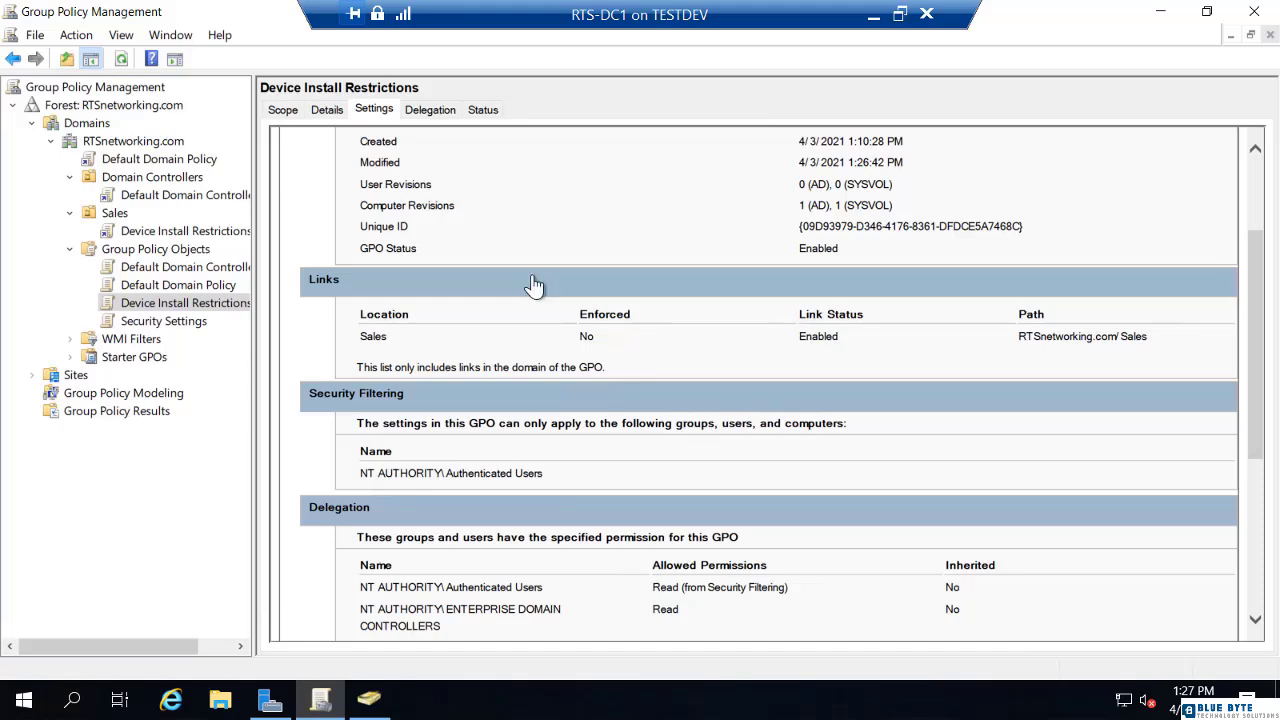
scroll(538, 310, down, 6)
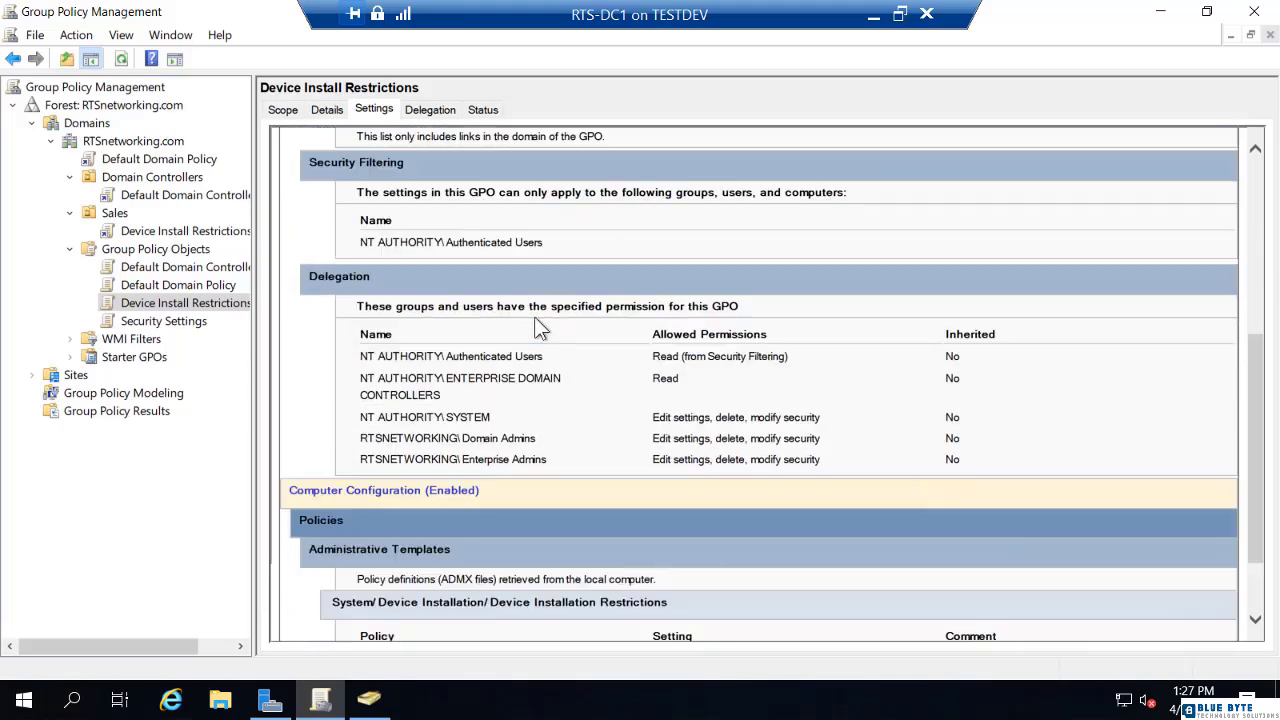
scroll(538, 328, down, 1)
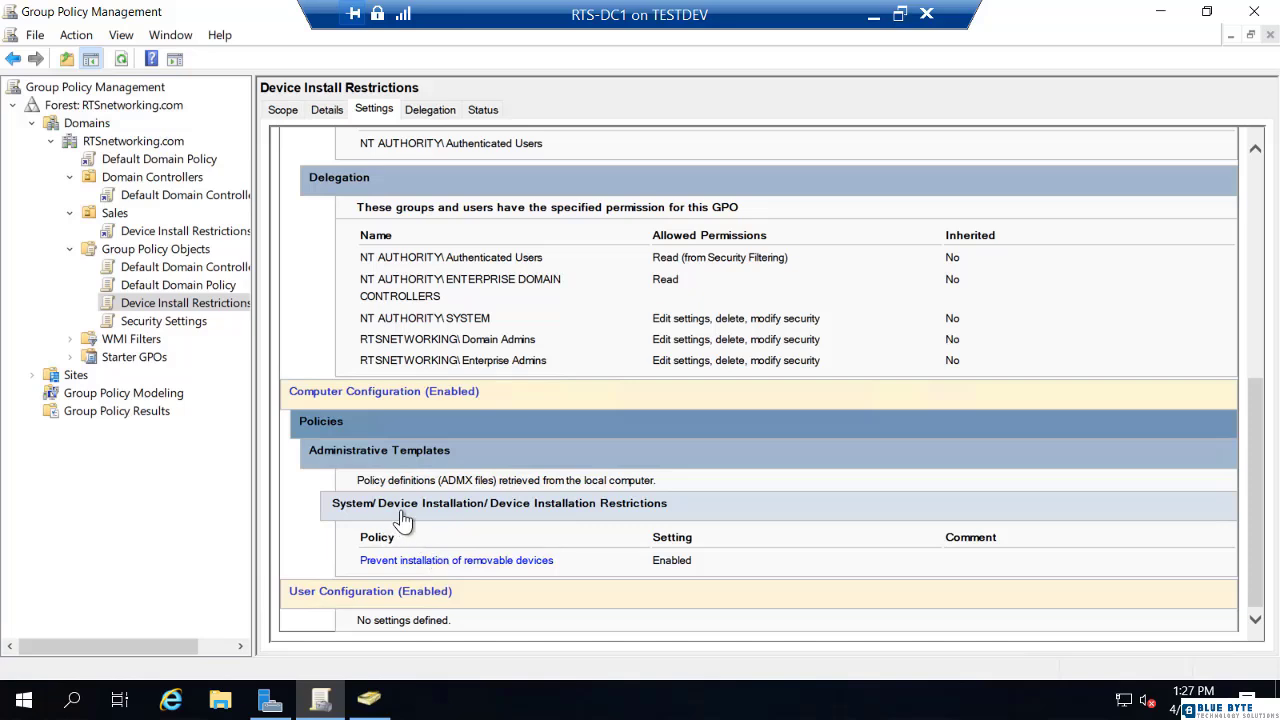
click(434, 111)
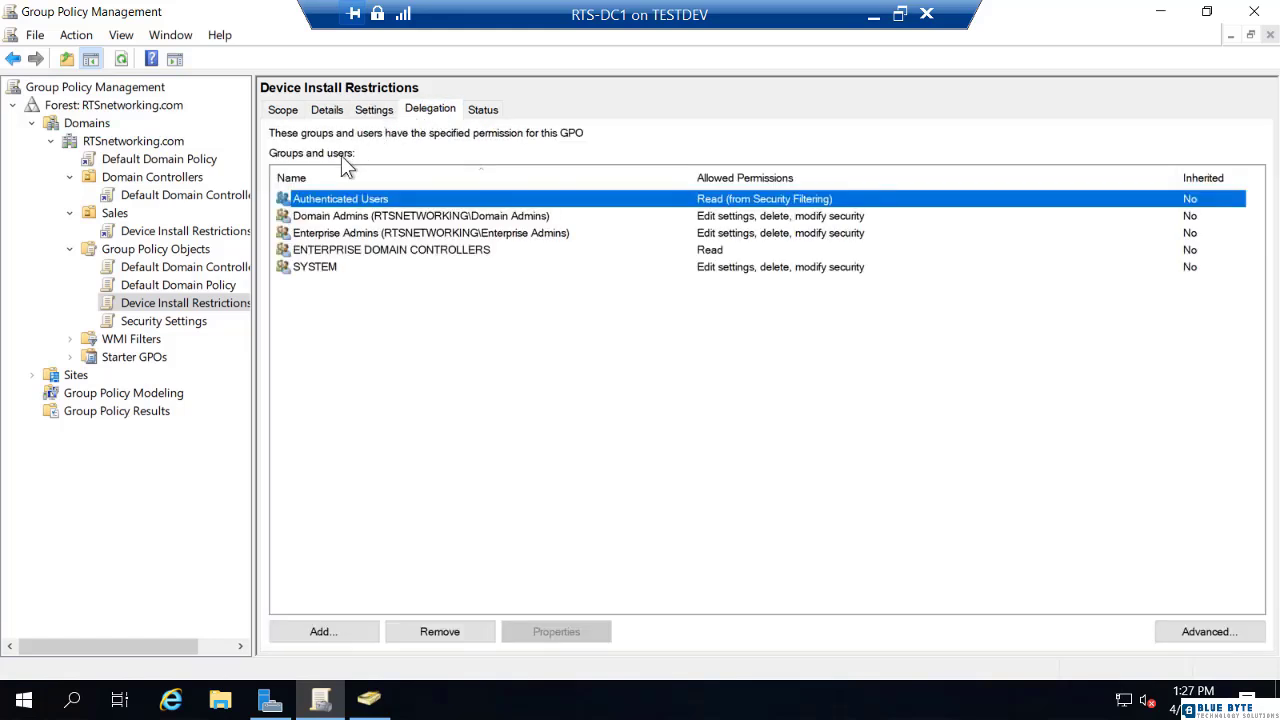
click(333, 219)
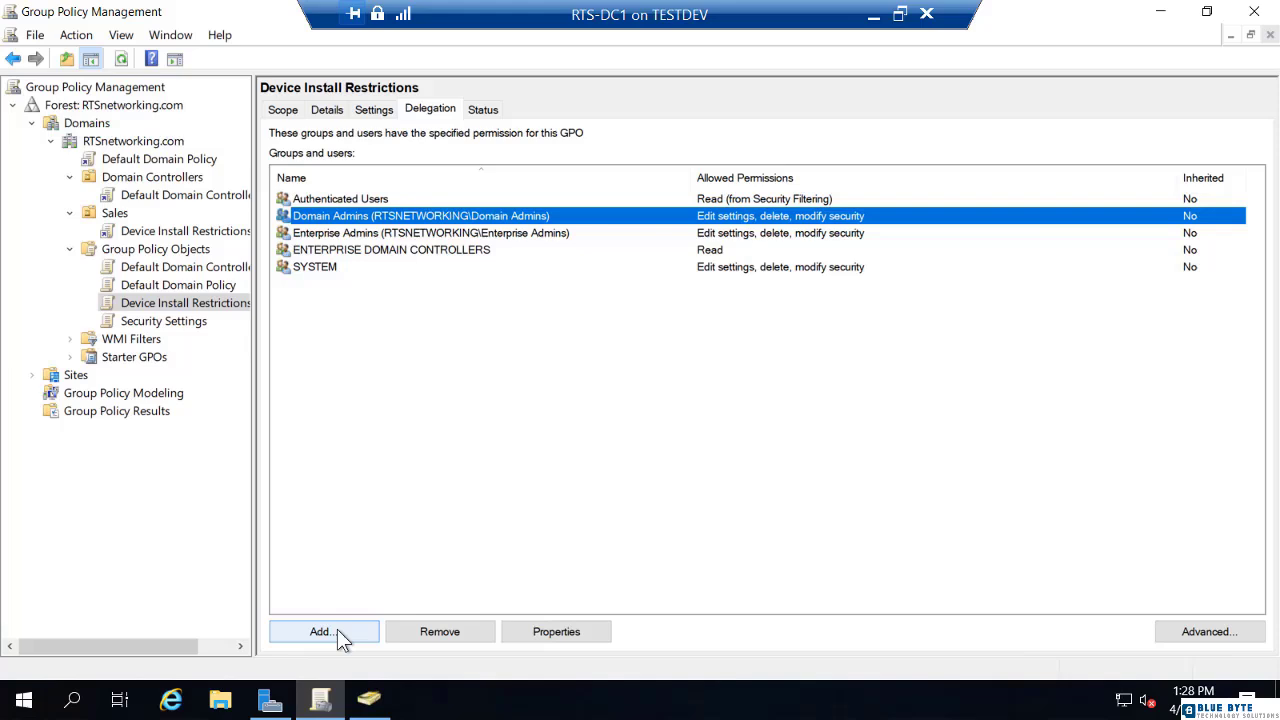
View the baseline domain controller's details in the GPO's replication status and gather infrastructure status from the domain controllers
click(484, 110)
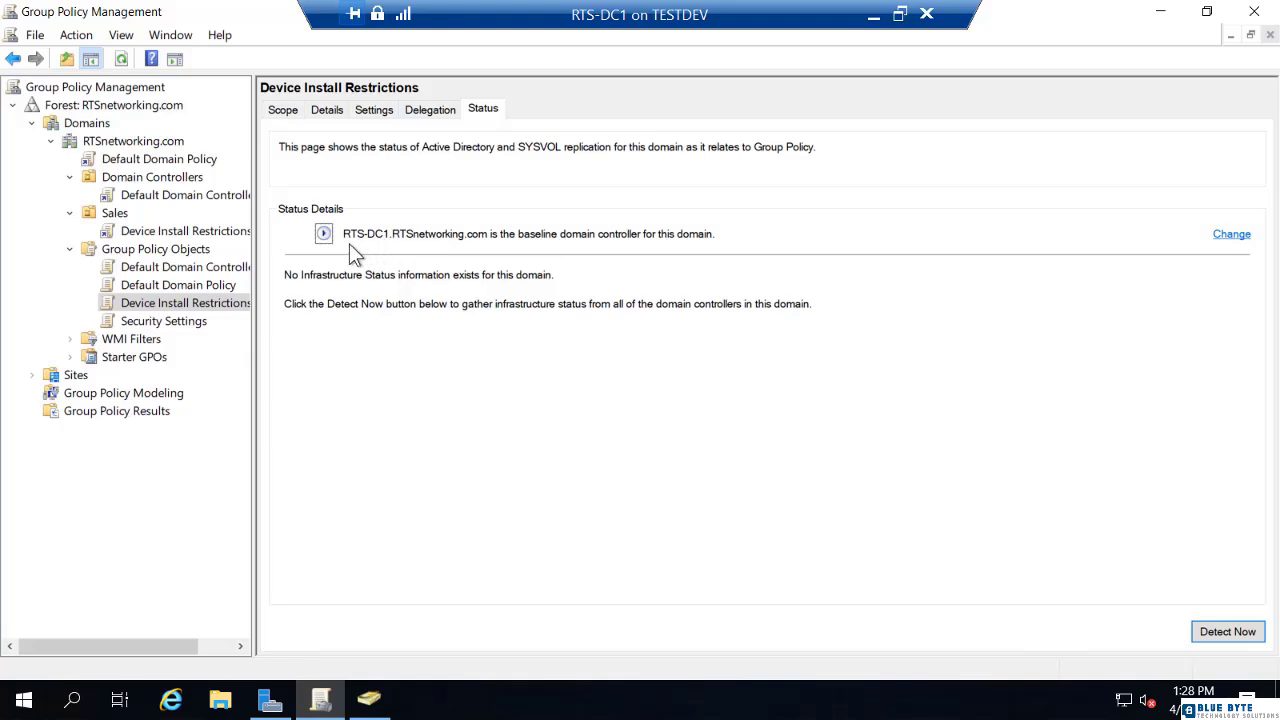
click(323, 235)
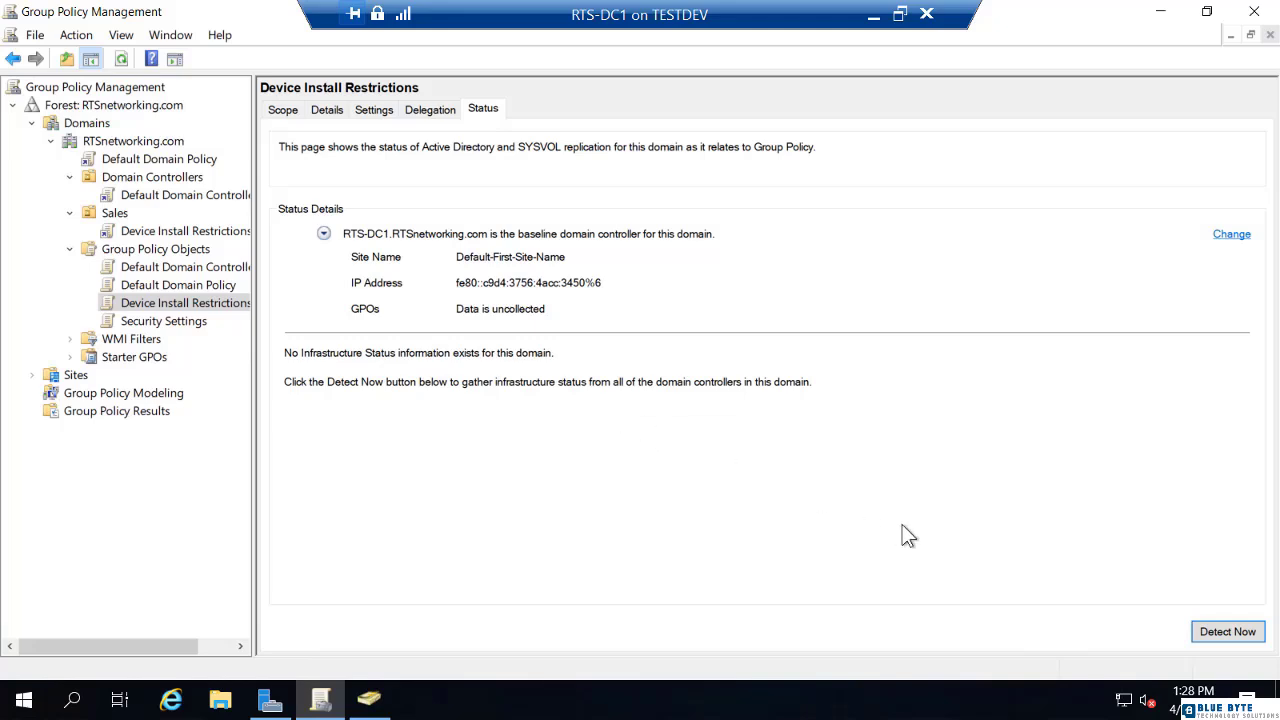
click(1200, 632)
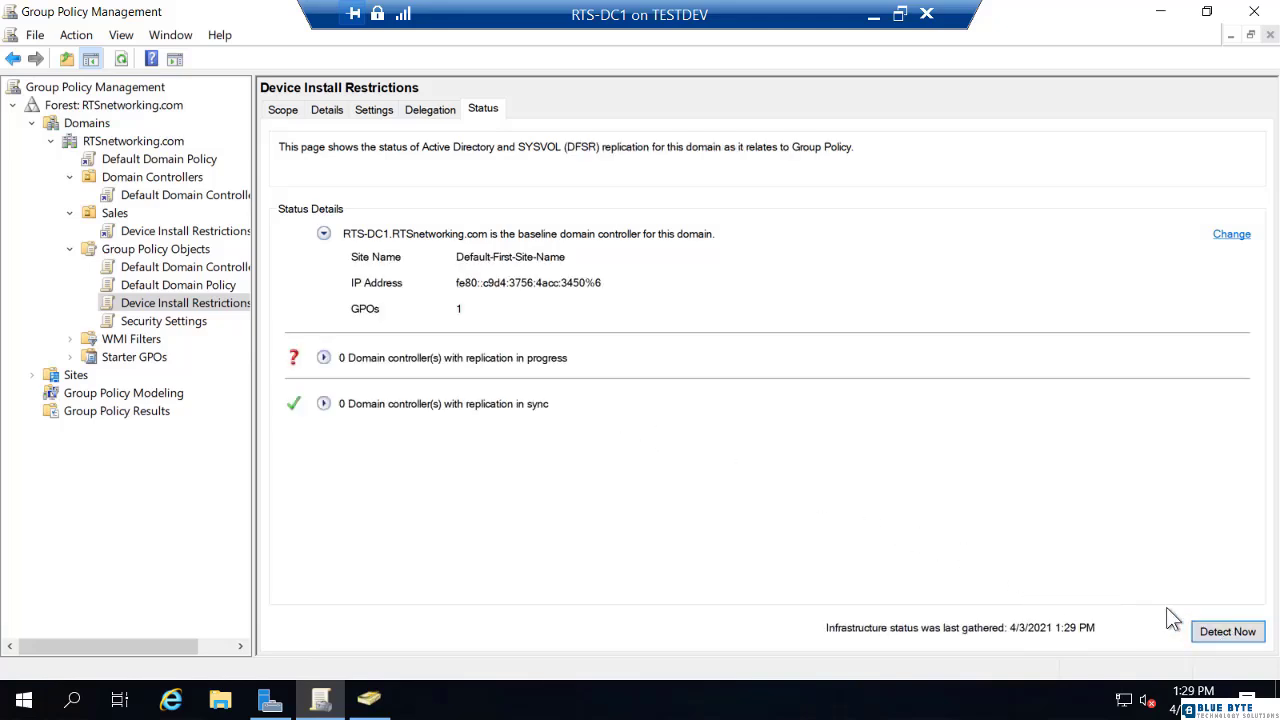